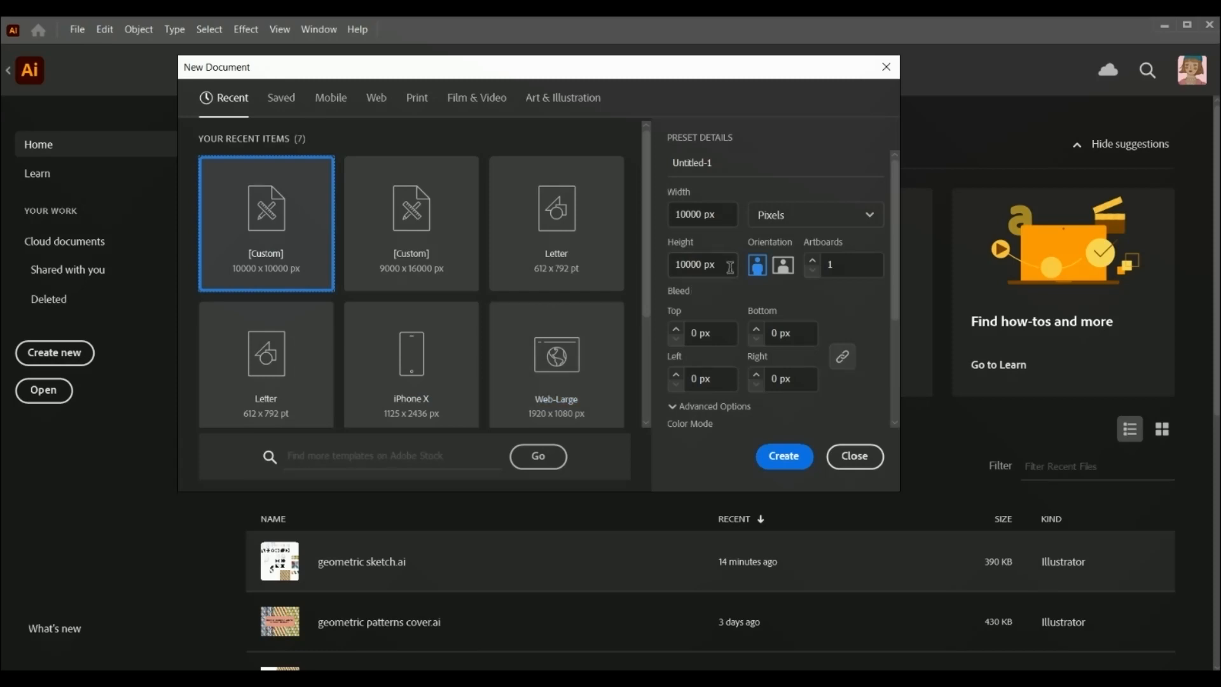
# Create a new 10000 × 10000 px document with RGB colour mode and 300 ppi raster effects
pyautogui.scroll(-2, 756, 306)
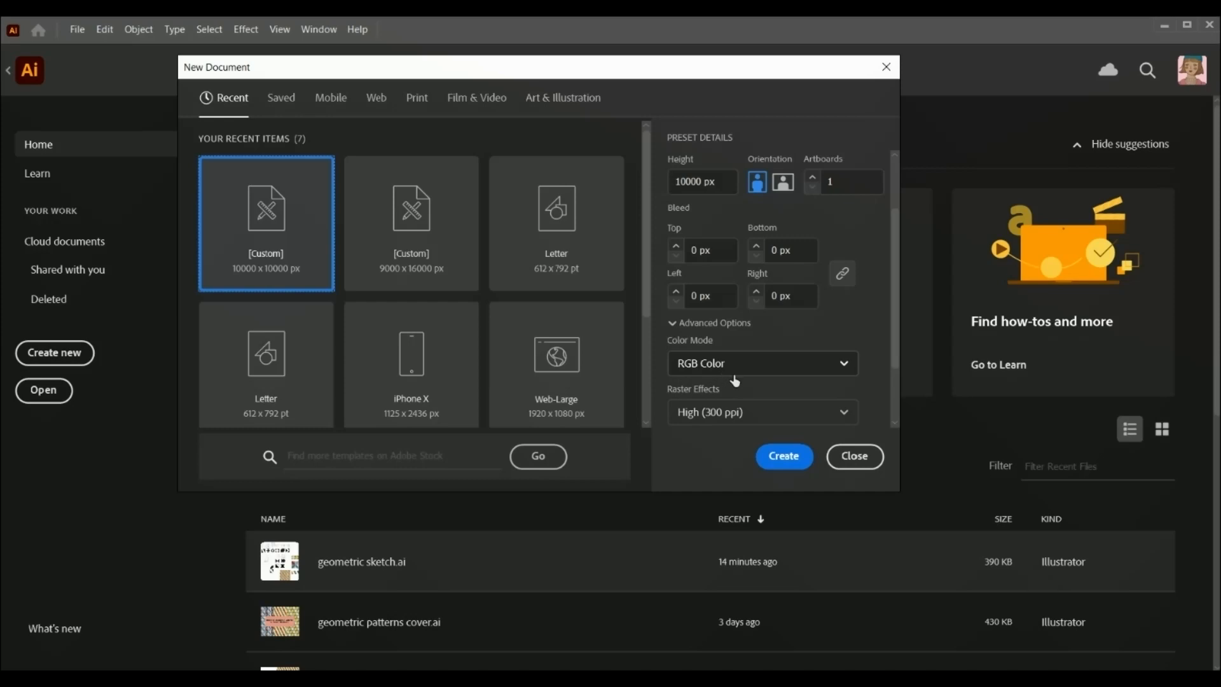
pyautogui.click(784, 456)
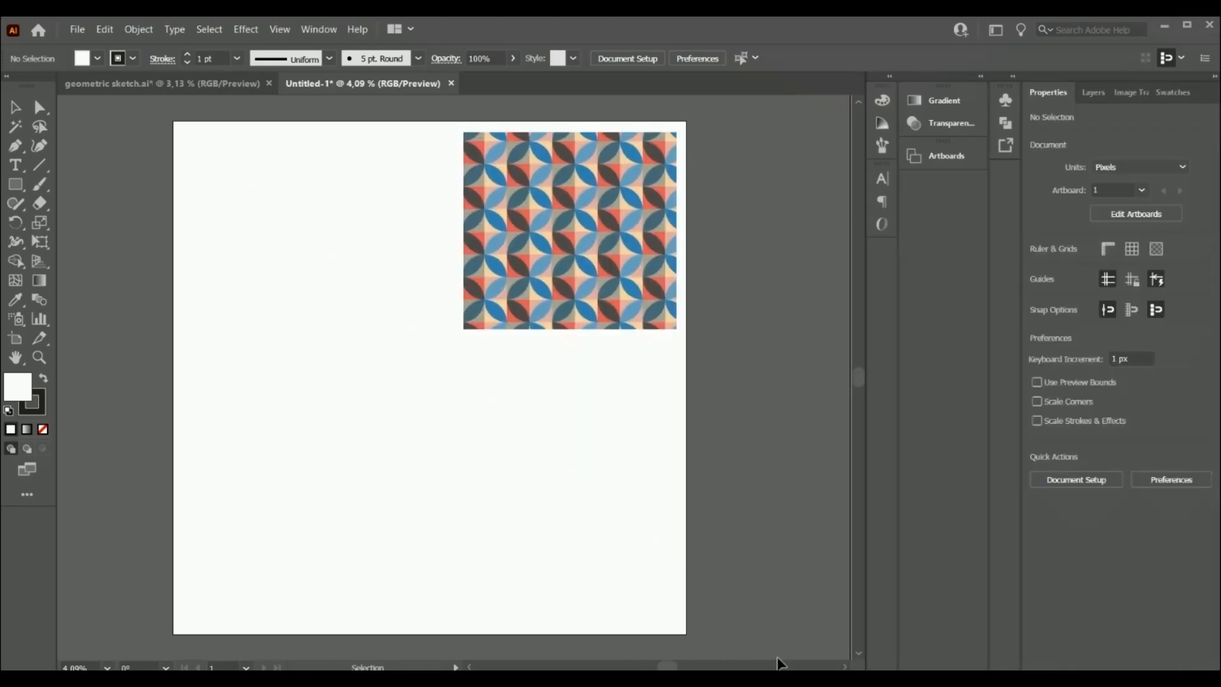
# Draw a 300 × 300 px square in the upper-left area of the artboard and deselect it
pyautogui.click(16, 184)
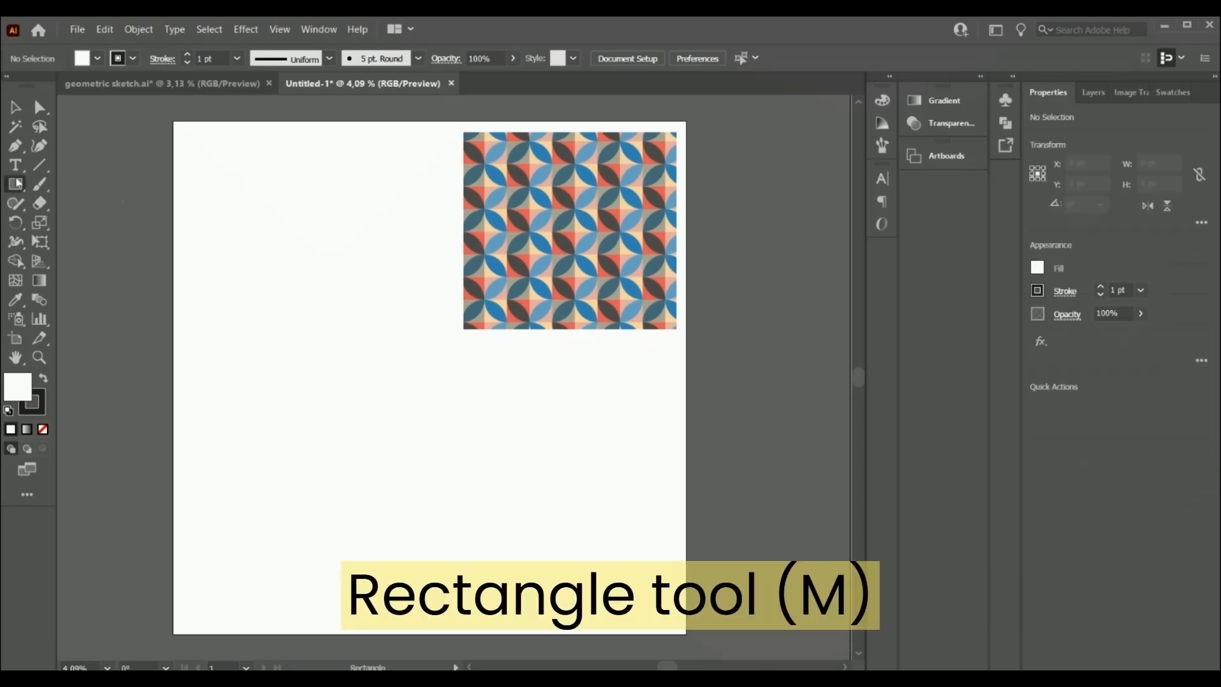
pyautogui.click(256, 246)
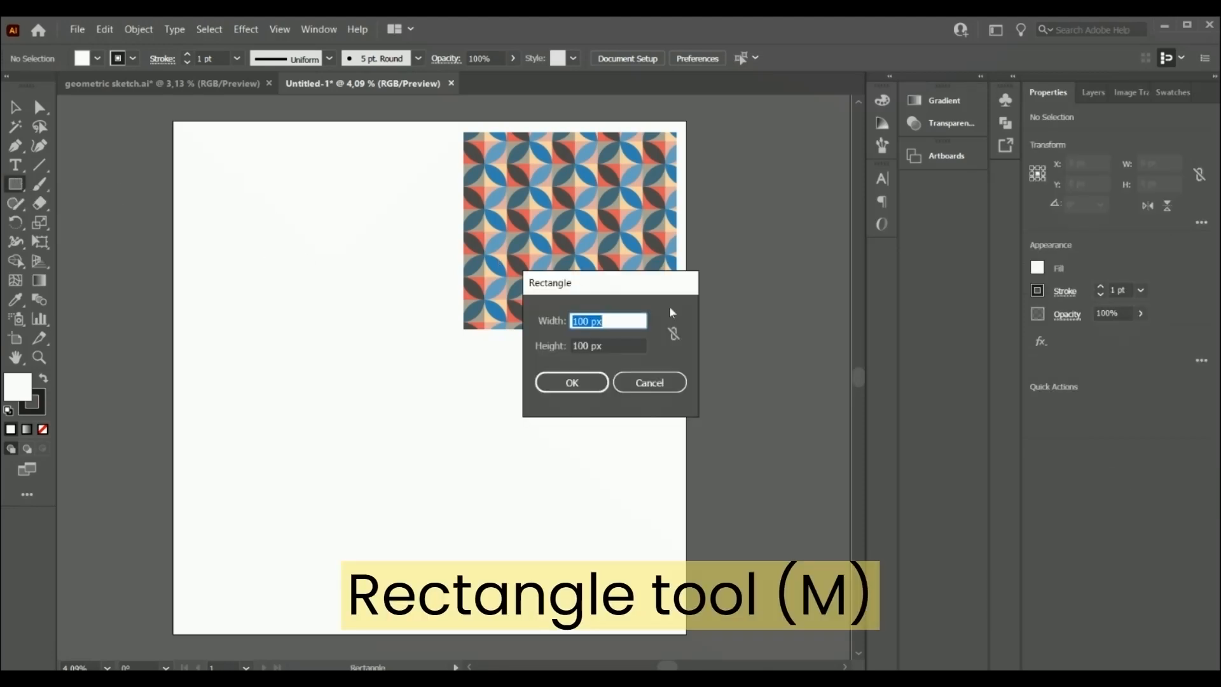
pyautogui.write('300')
pyautogui.doubleClick(580, 346)
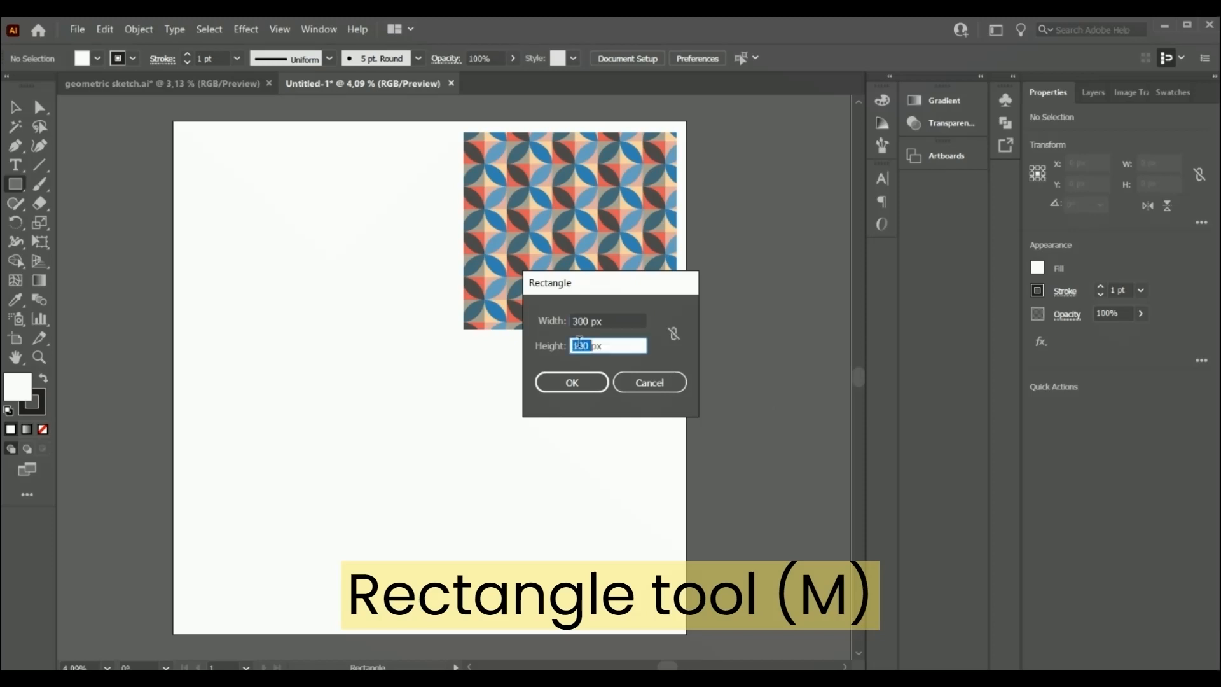
pyautogui.write('300')
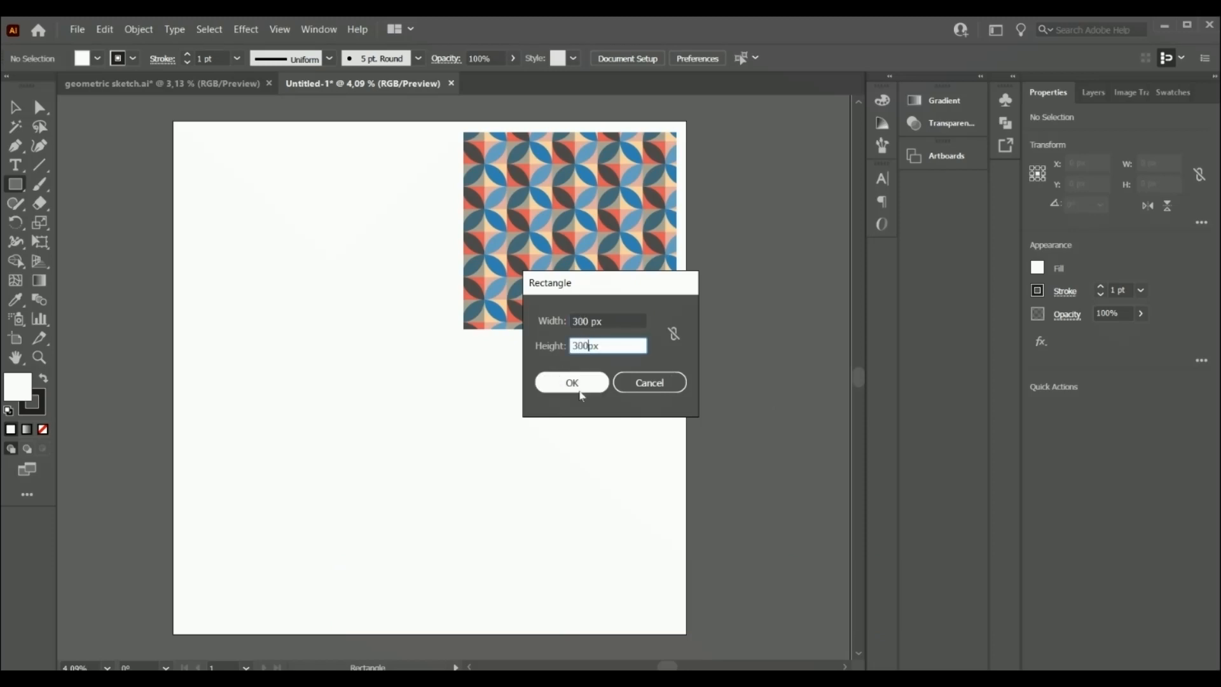
pyautogui.click(577, 383)
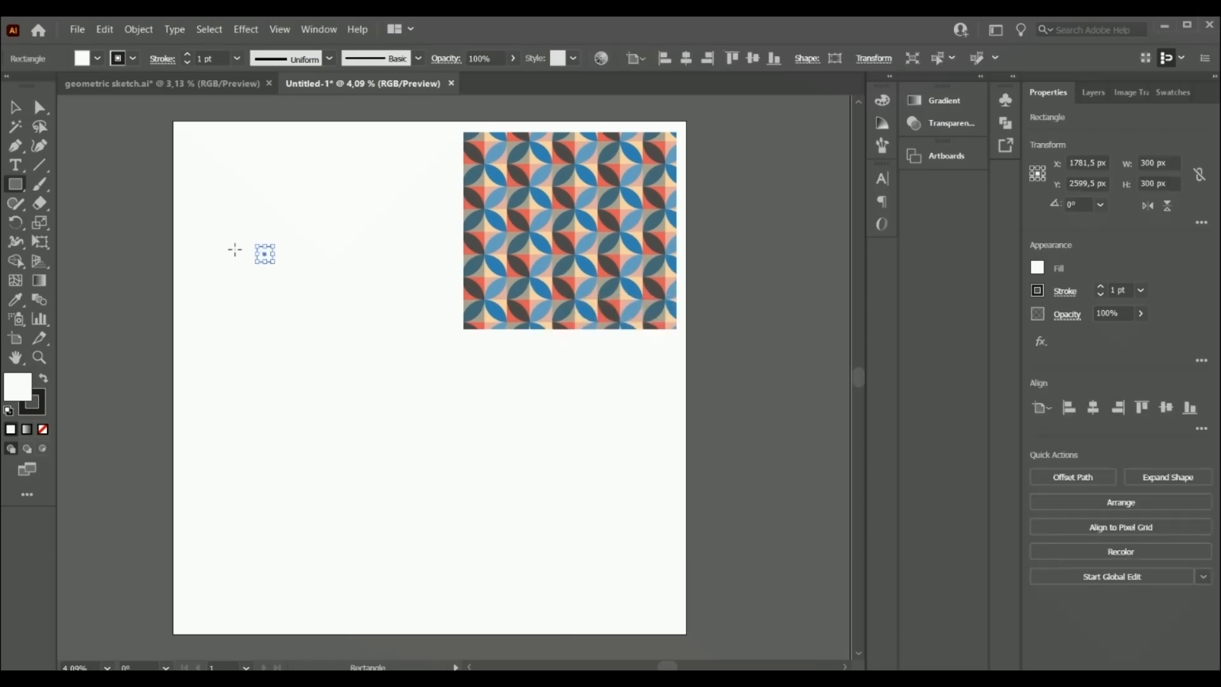
pyautogui.scroll(7, 261, 254)
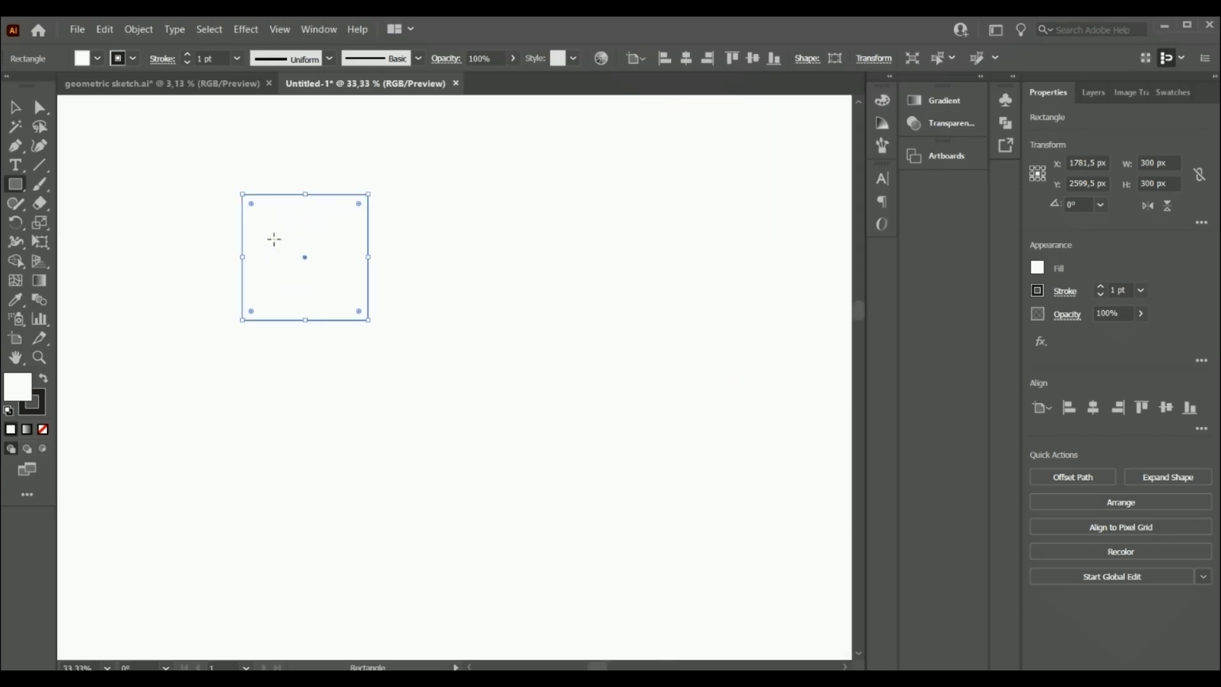
pyautogui.click(16, 106)
pyautogui.click(312, 423)
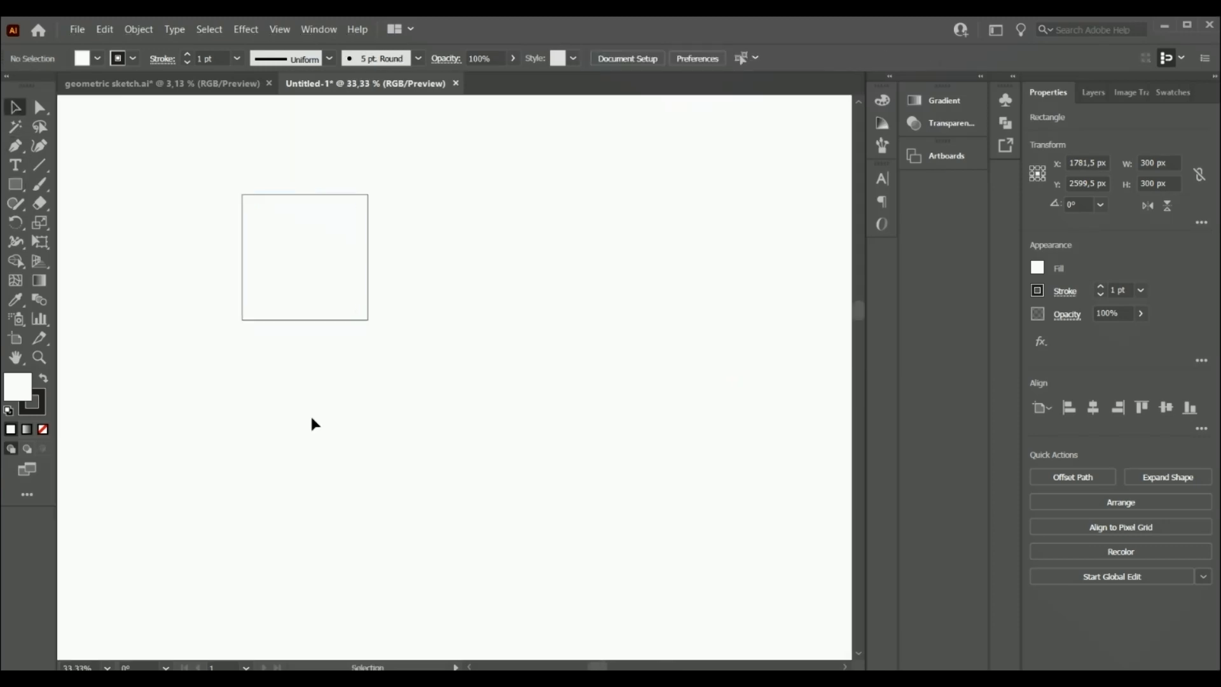
# Draw a 600 × 600 px circle with no fill over the square using the Ellipse tool
pyautogui.click(16, 185)
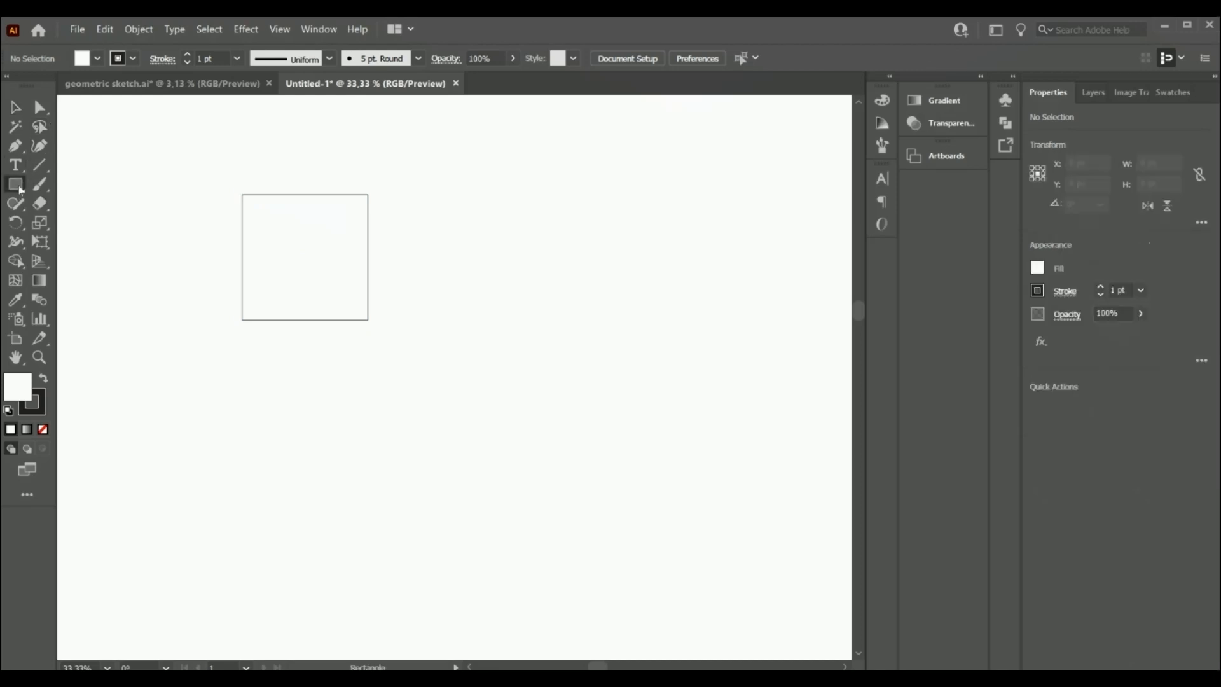
pyautogui.press('l')
pyautogui.press('/')
pyautogui.click(180, 179)
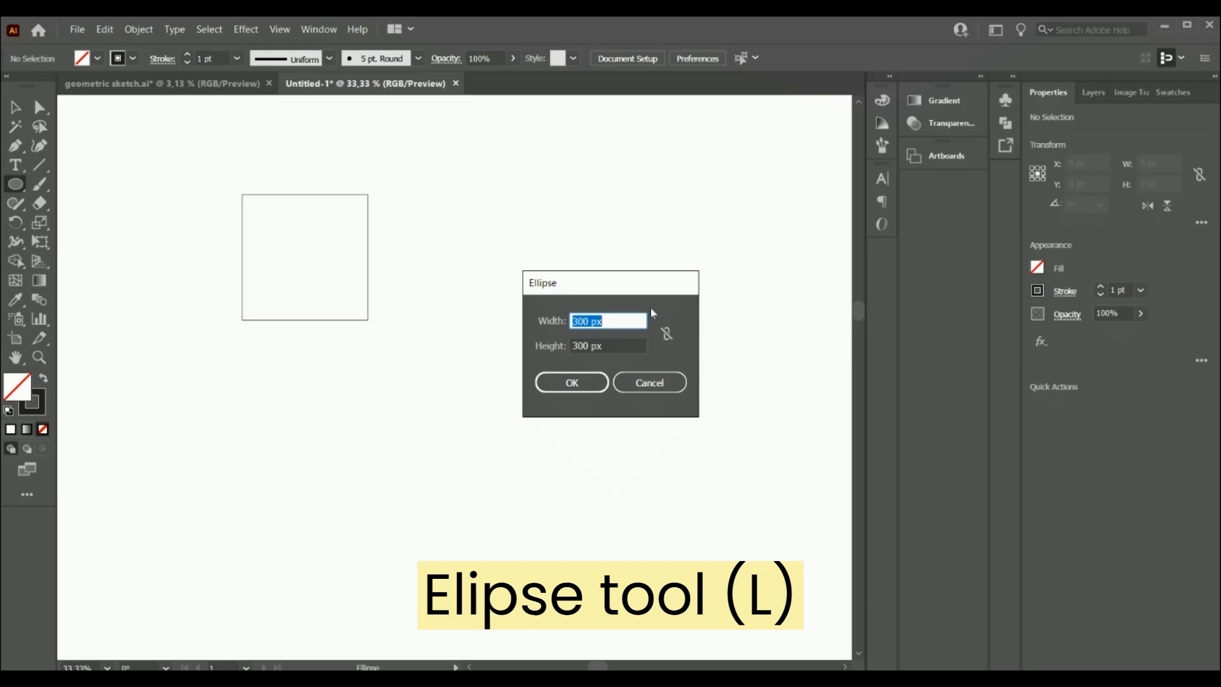
pyautogui.write('600')
pyautogui.doubleClick(574, 344)
pyautogui.write('600')
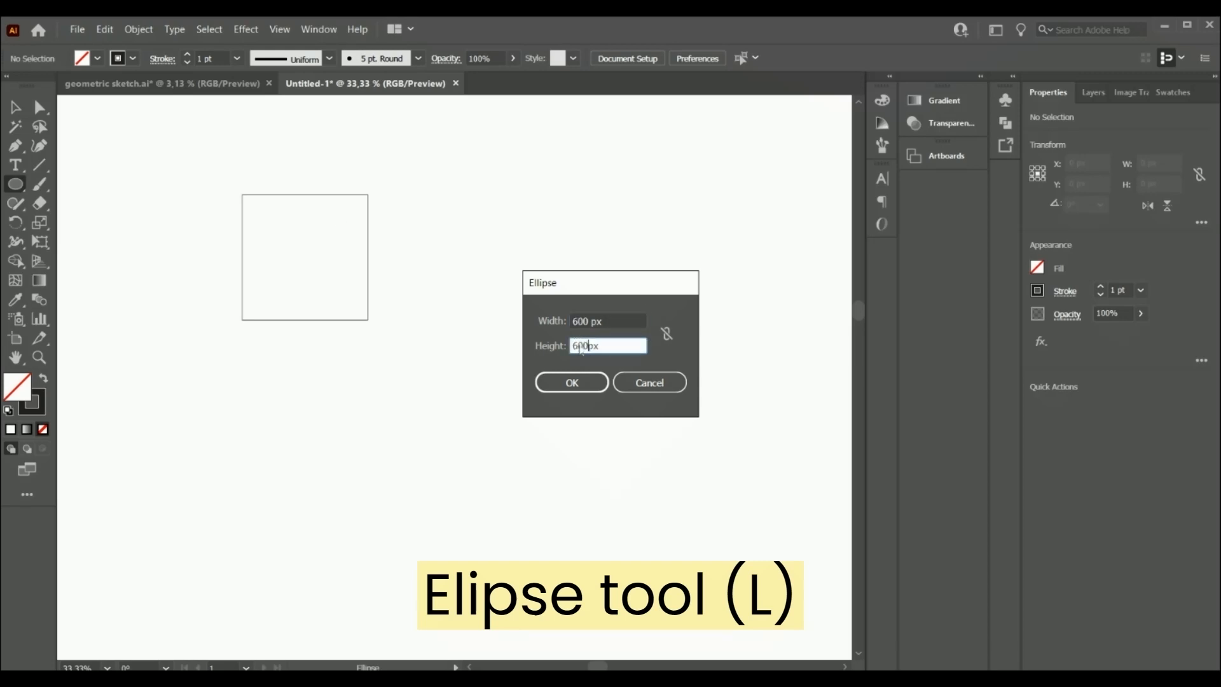
pyautogui.click(584, 378)
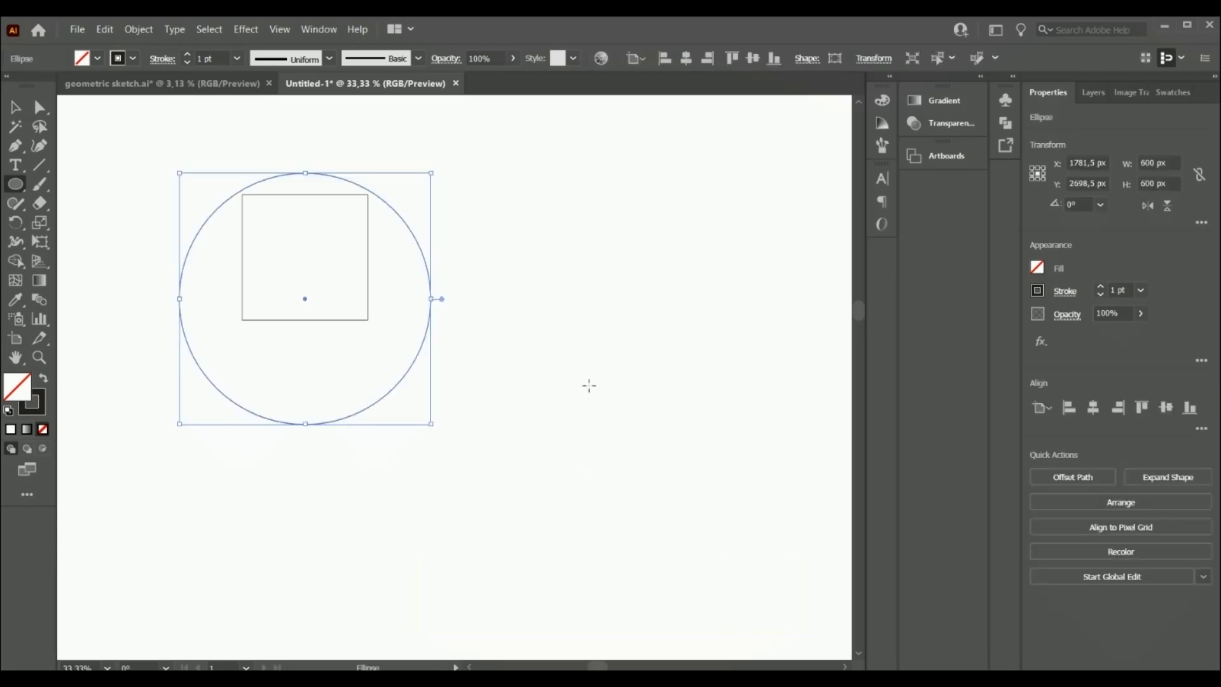
pyautogui.scroll(4, 439, 345)
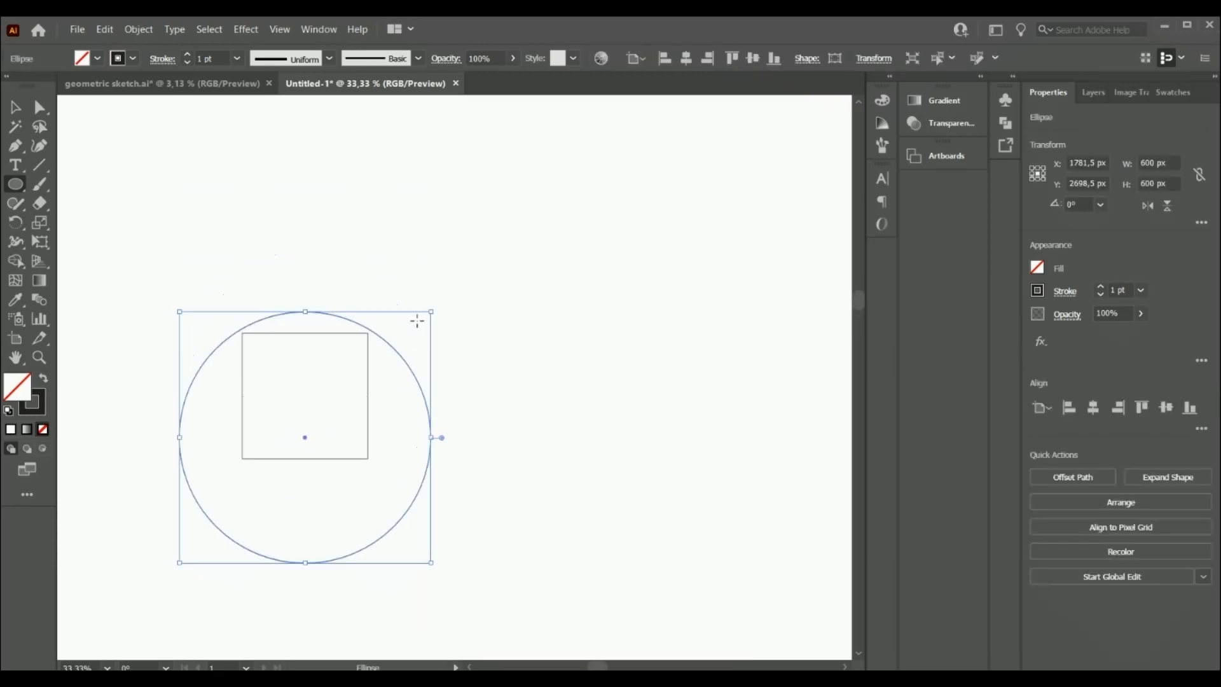
# Remove the fill from the square
pyautogui.click(15, 110)
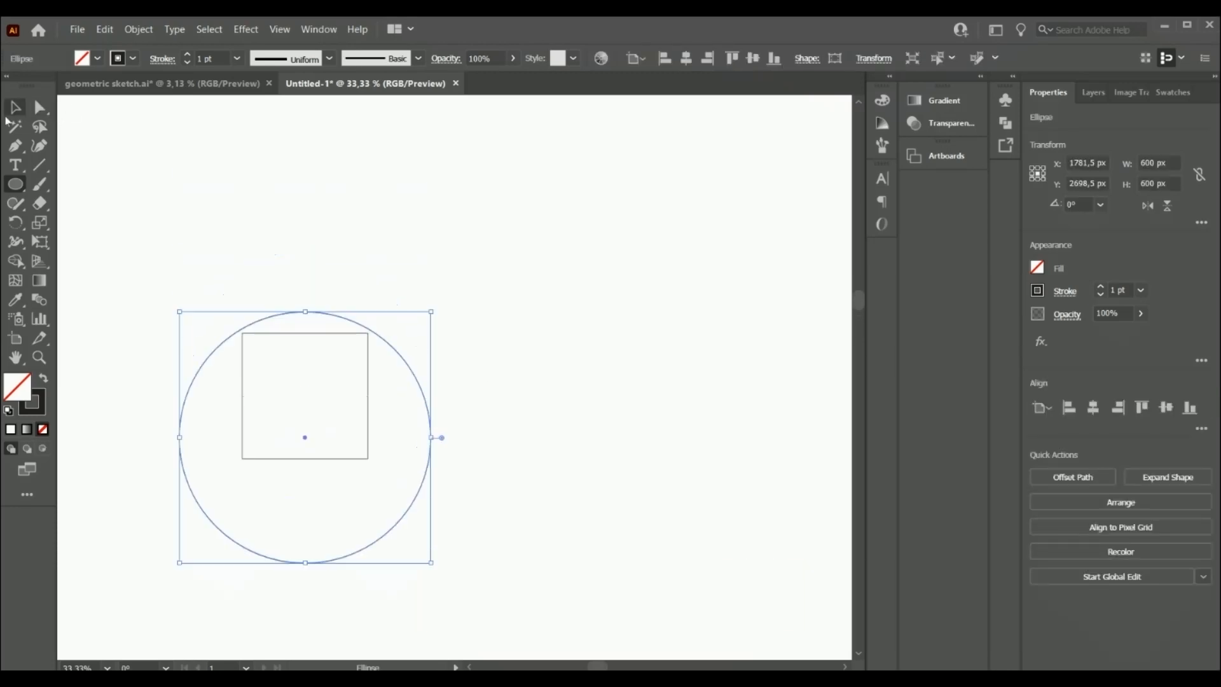
pyautogui.click(318, 459)
pyautogui.click(316, 458)
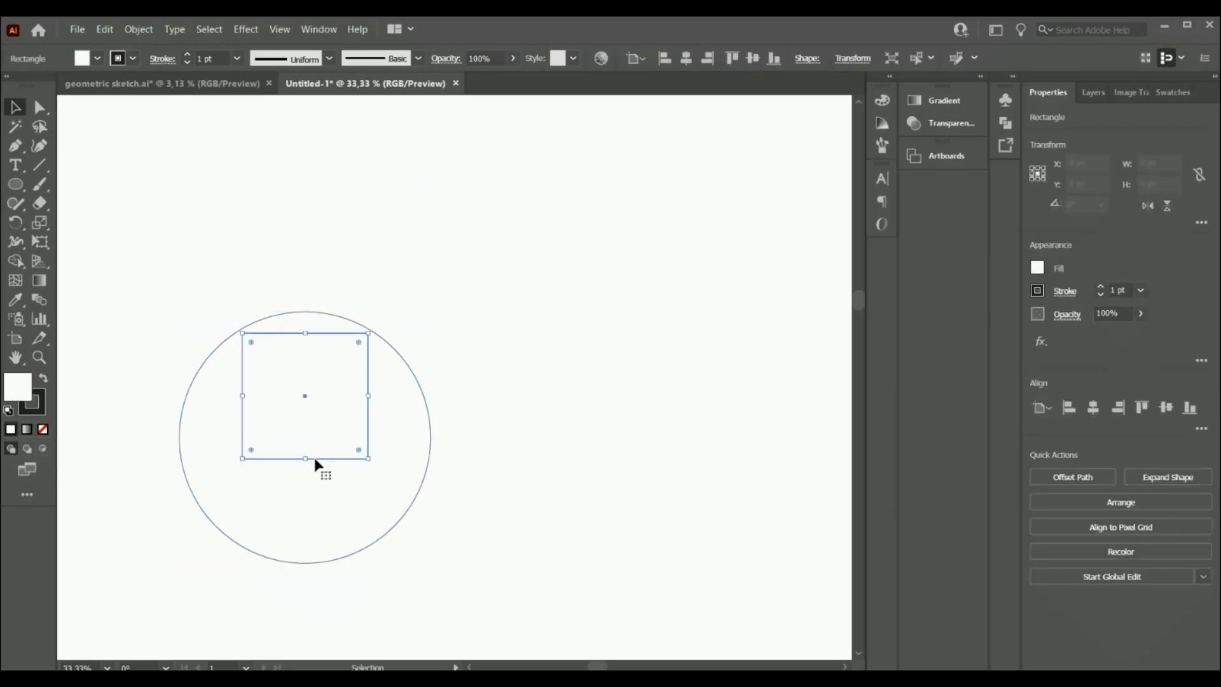
pyautogui.click(42, 430)
# Move the circle so its centre sits approximately on the square's upper-left corner
pyautogui.click(261, 556)
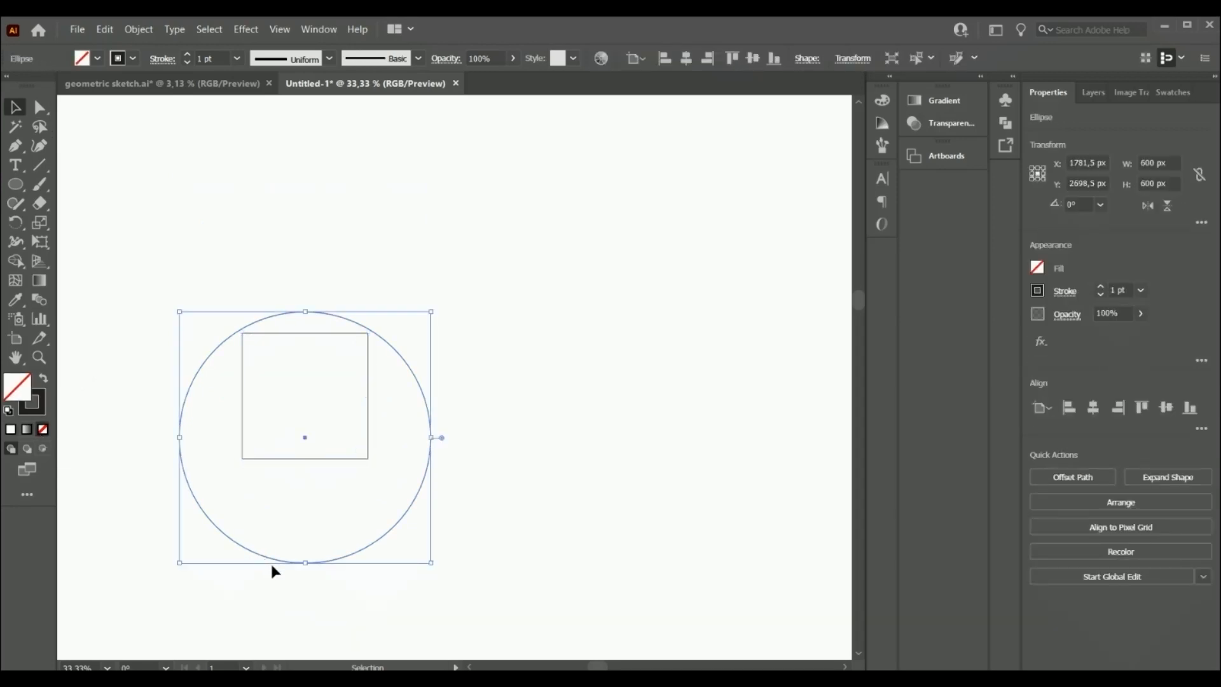
pyautogui.moveTo(267, 556); pyautogui.dragTo(205, 452)
pyautogui.scroll(7, 236, 475)
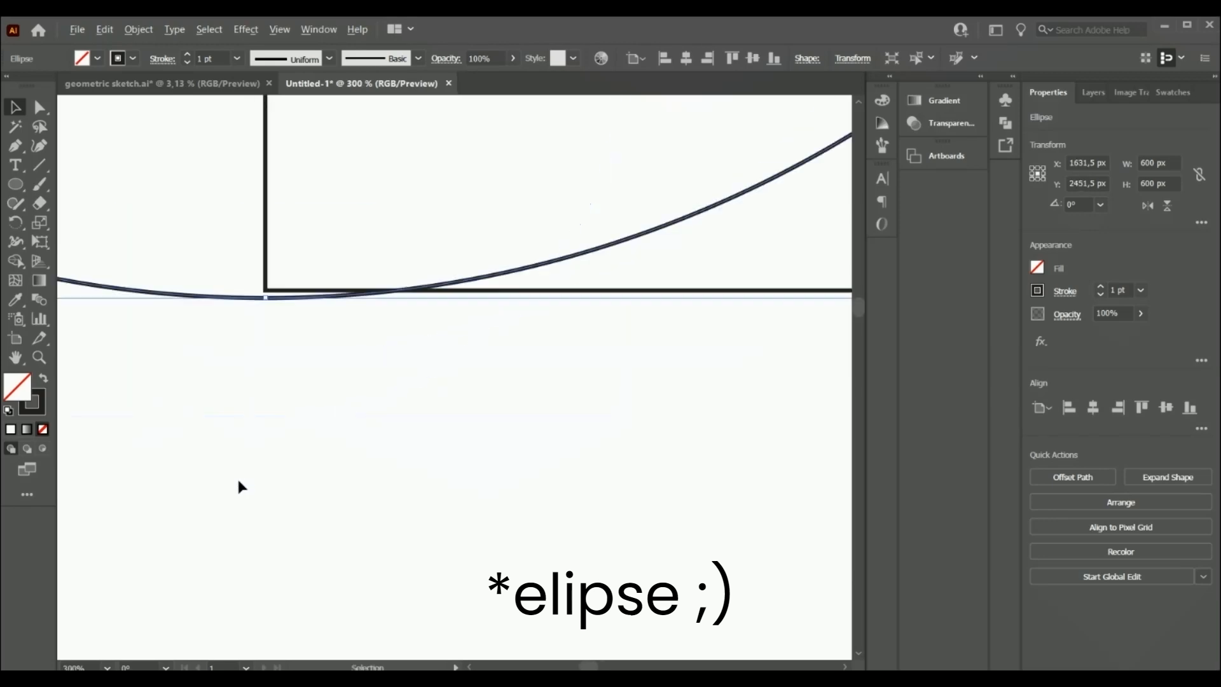
pyautogui.scroll(2, 294, 369)
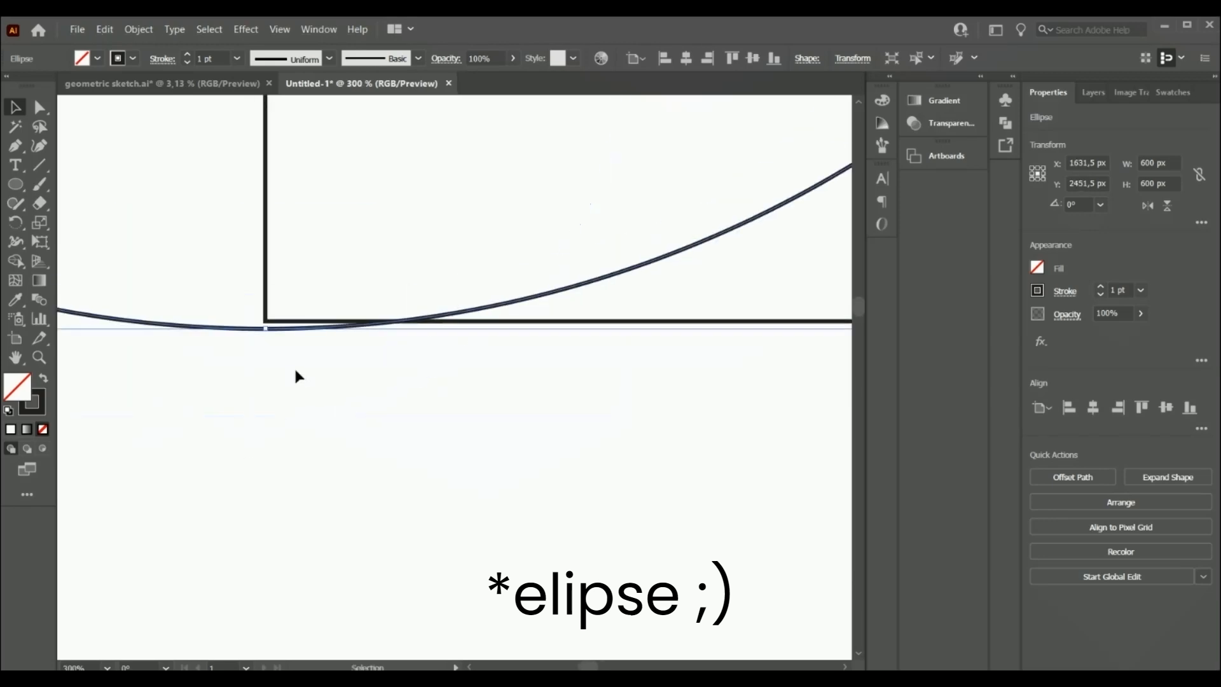
# Align the circle precisely with the square's corners in Outline view by nudging it 2 px up, and return to Preview view
pyautogui.click(280, 29)
pyautogui.click(298, 43)
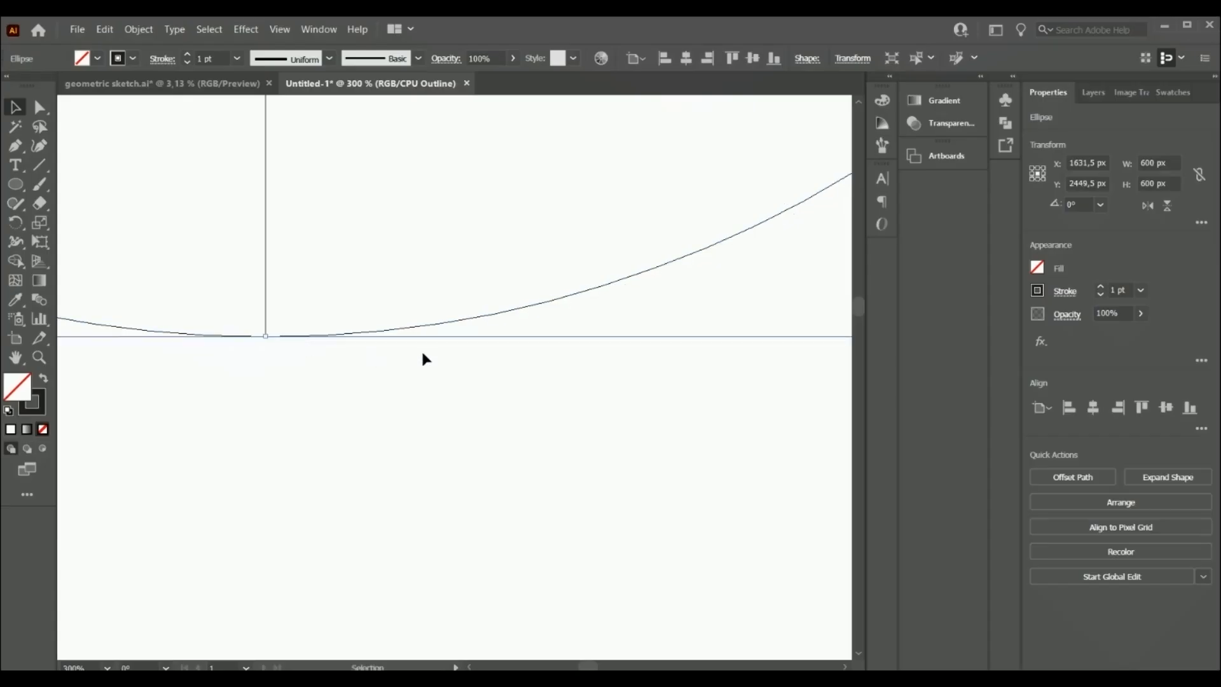
pyautogui.scroll(6, 422, 356)
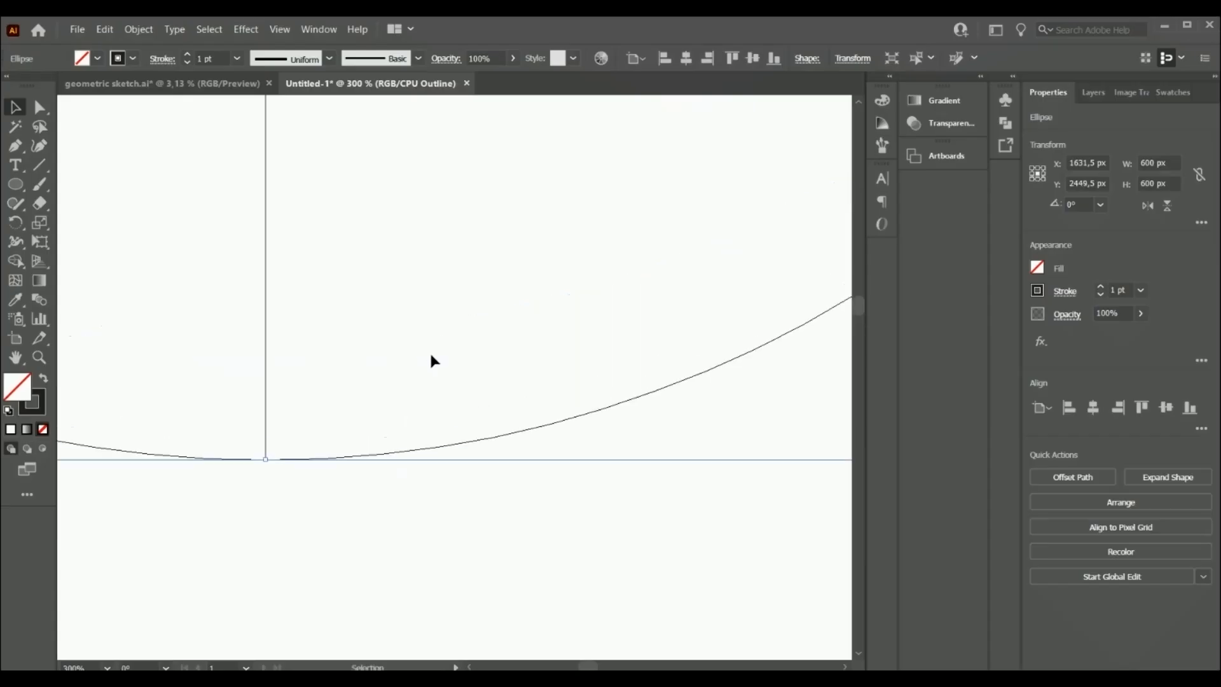
pyautogui.scroll(-4, 431, 356)
pyautogui.scroll(9, 596, 182)
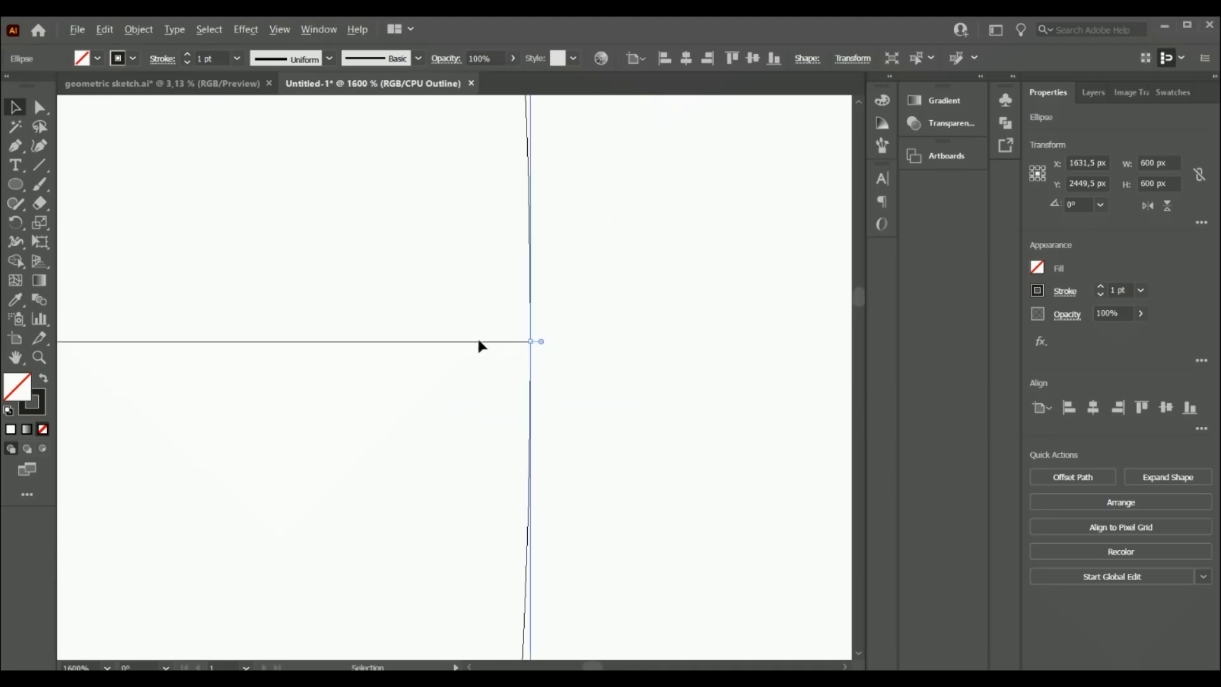
pyautogui.scroll(-9, 479, 343)
pyautogui.scroll(-1, 481, 342)
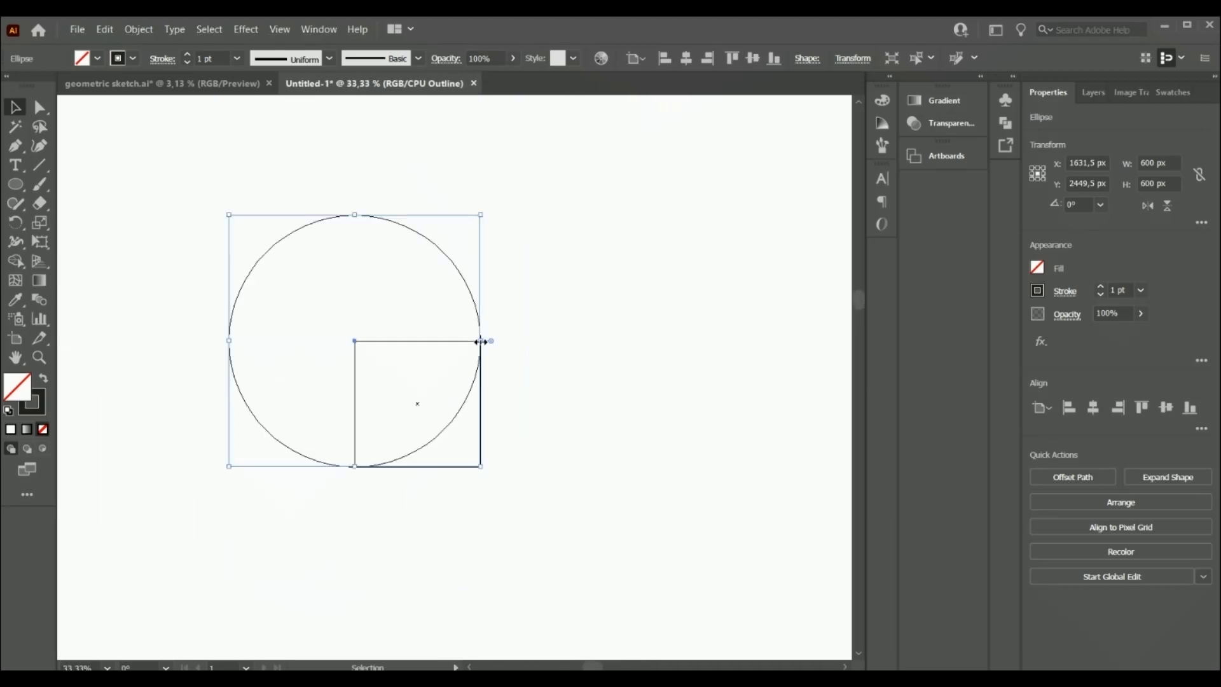
pyautogui.click(280, 29)
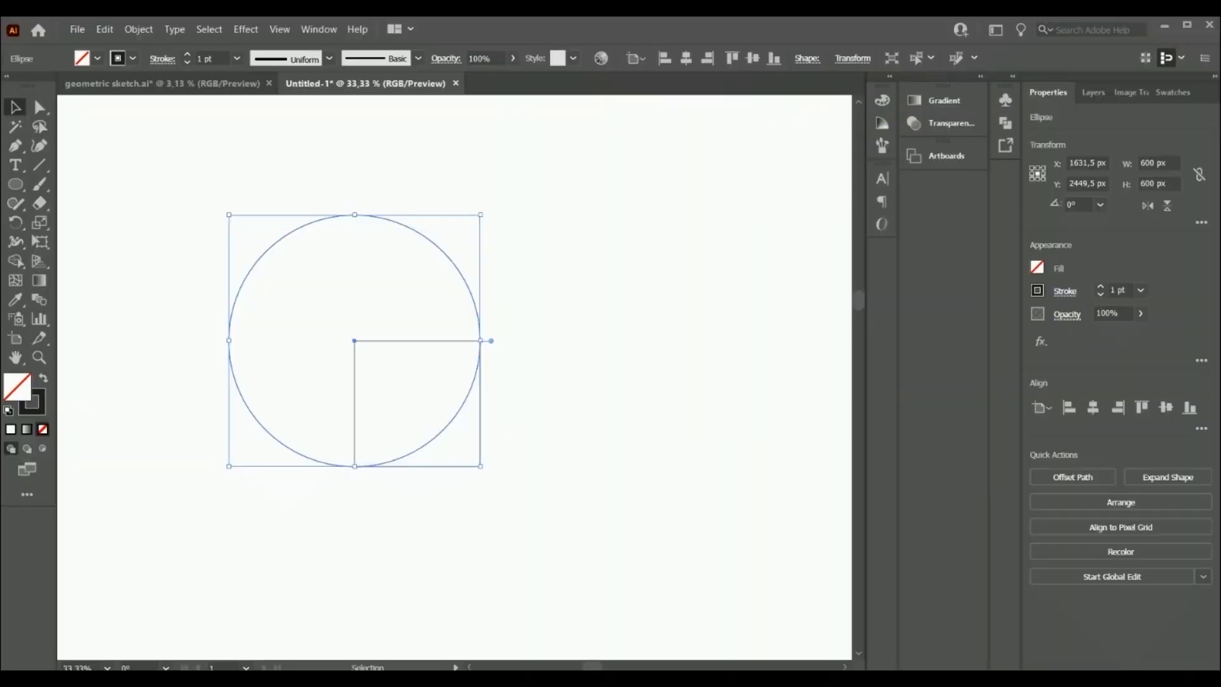
# Make a copy of the circle moved 300 px horizontally and 300 px vertically, and deselect it
pyautogui.rightClick(481, 342)
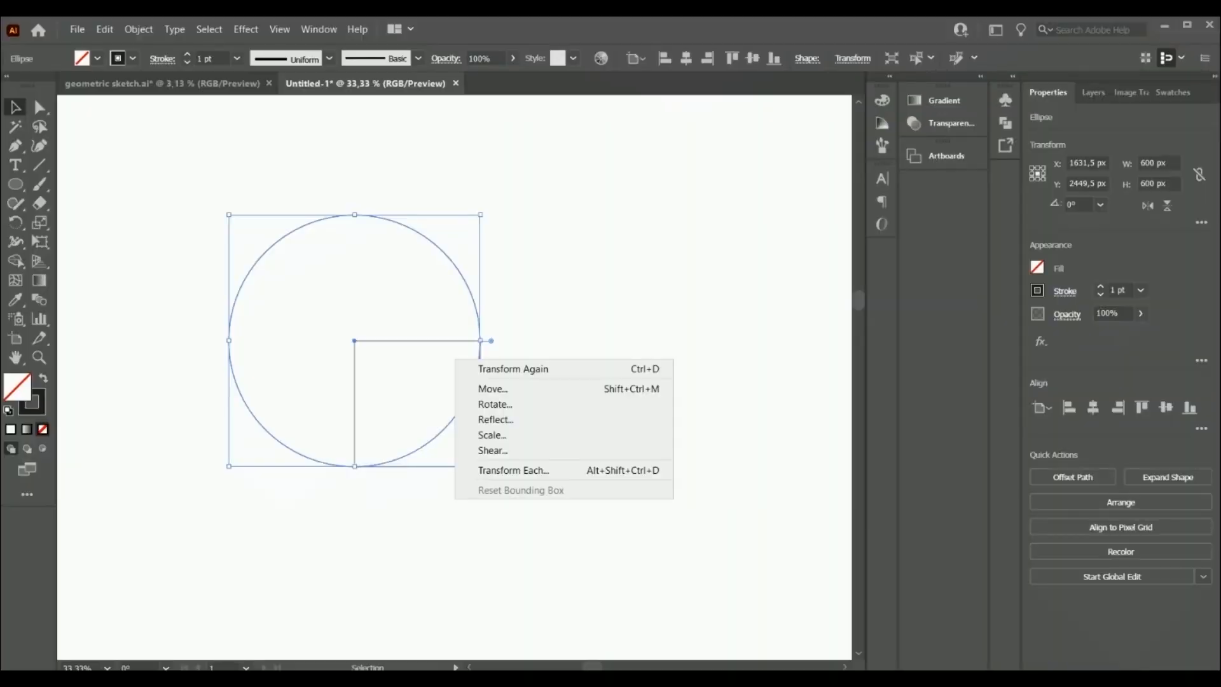
pyautogui.click(493, 389)
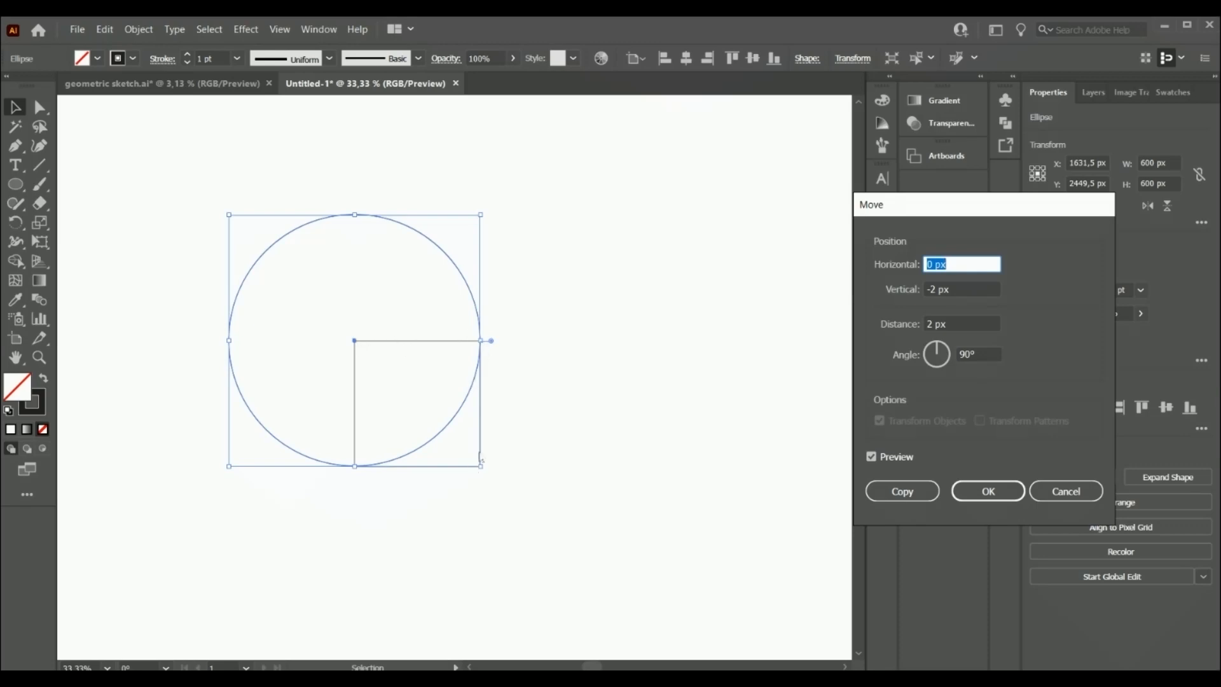
pyautogui.write('300')
pyautogui.doubleClick(931, 289)
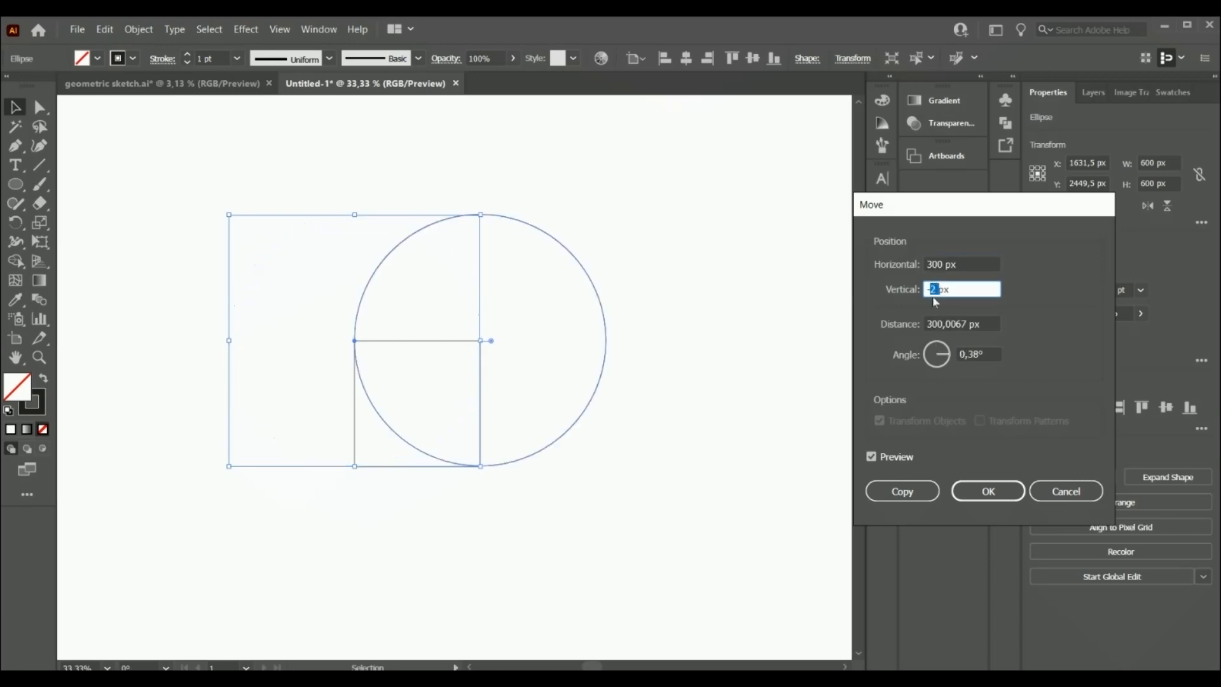
pyautogui.write('300')
pyautogui.click(935, 275)
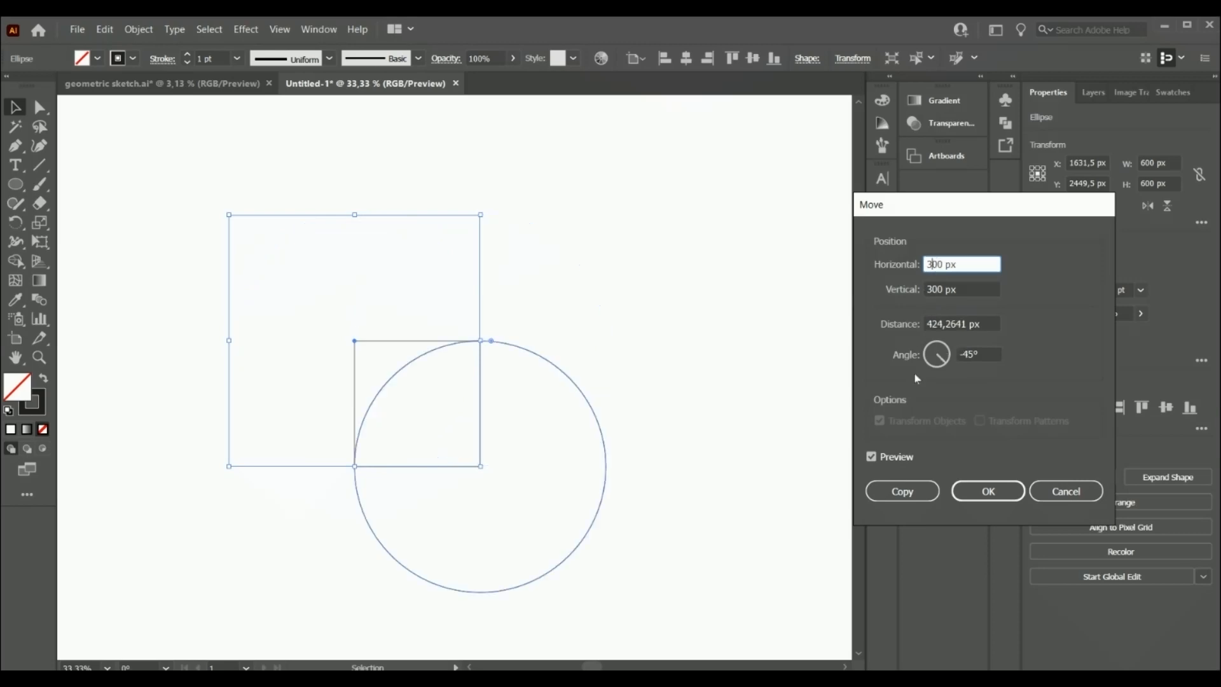
pyautogui.click(899, 493)
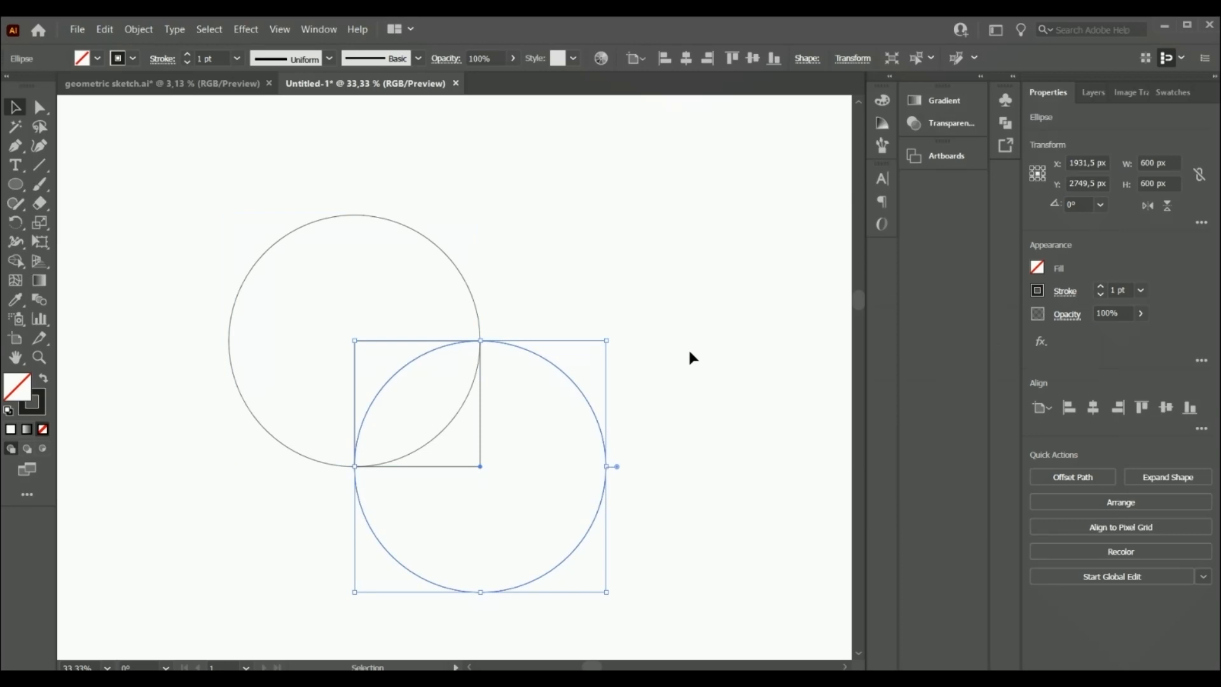
pyautogui.click(560, 291)
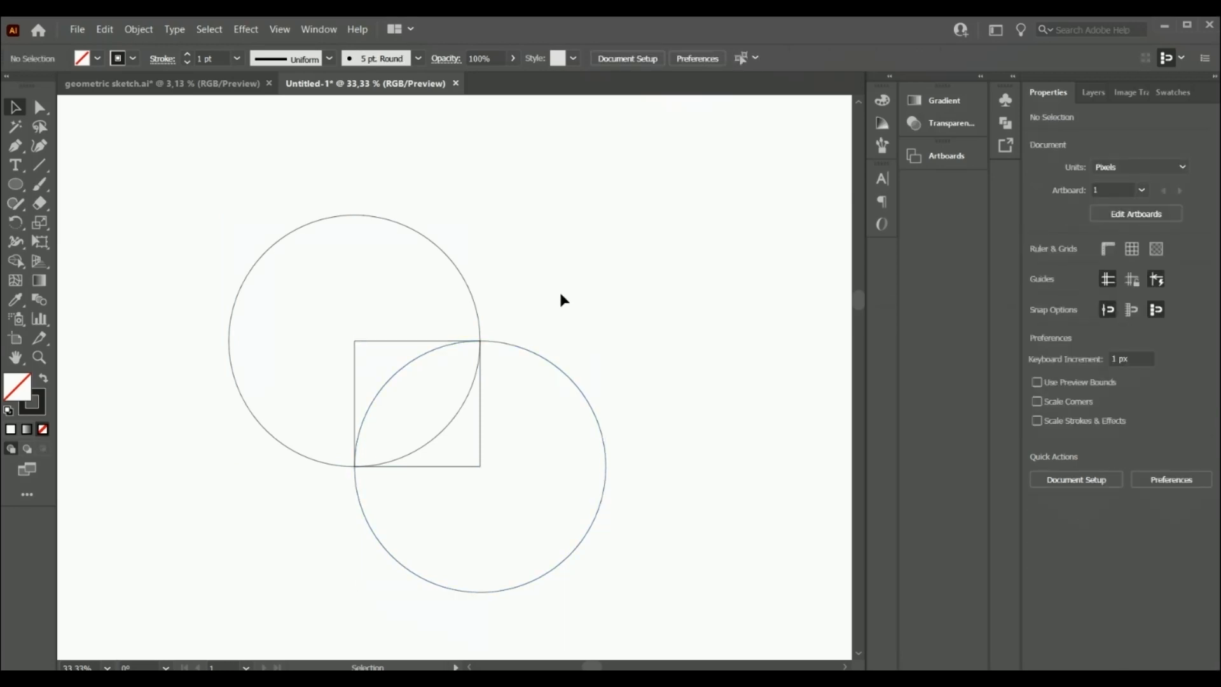
# Delete the parts of both circles outside the square with the Shape Builder
pyautogui.moveTo(180, 191); pyautogui.dragTo(634, 604)
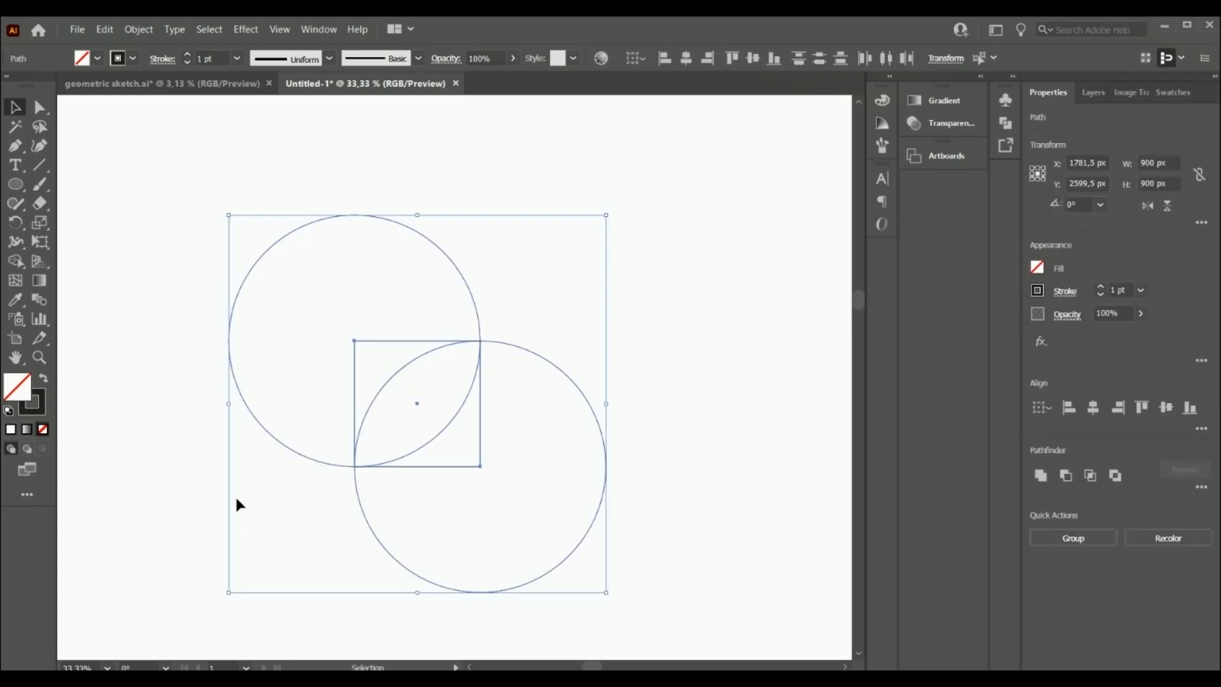
pyautogui.click(14, 262)
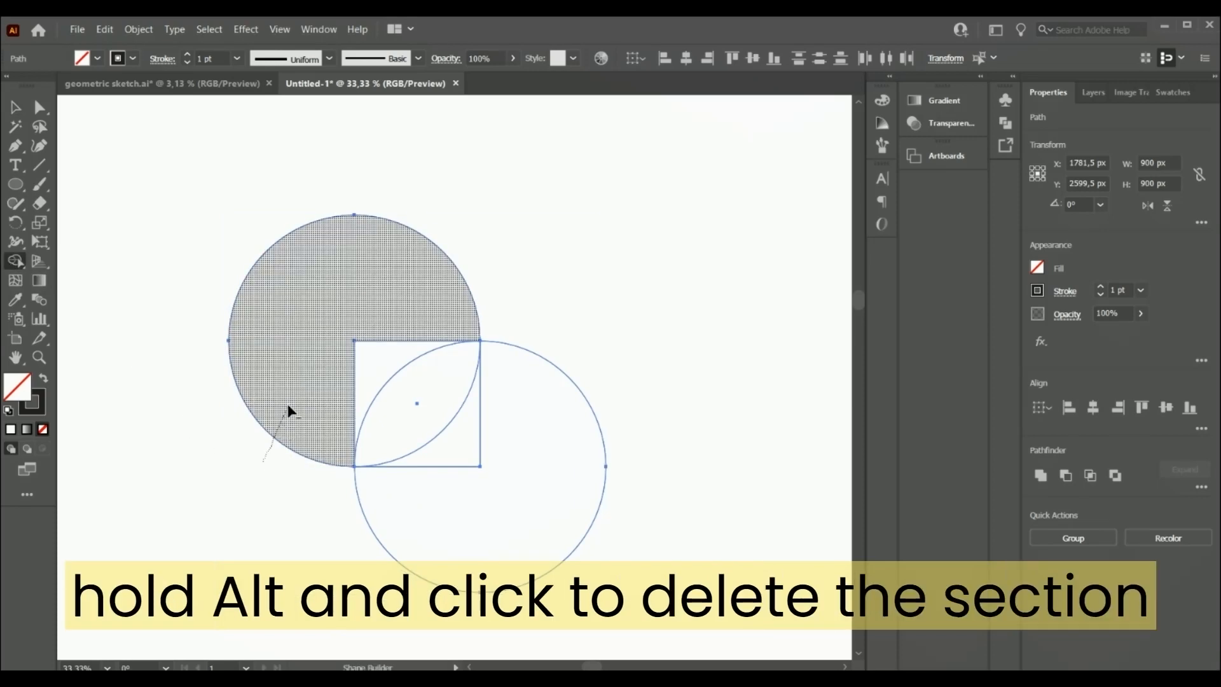
pyautogui.keyDown('alt'); pyautogui.click(286, 407); pyautogui.keyUp('alt')
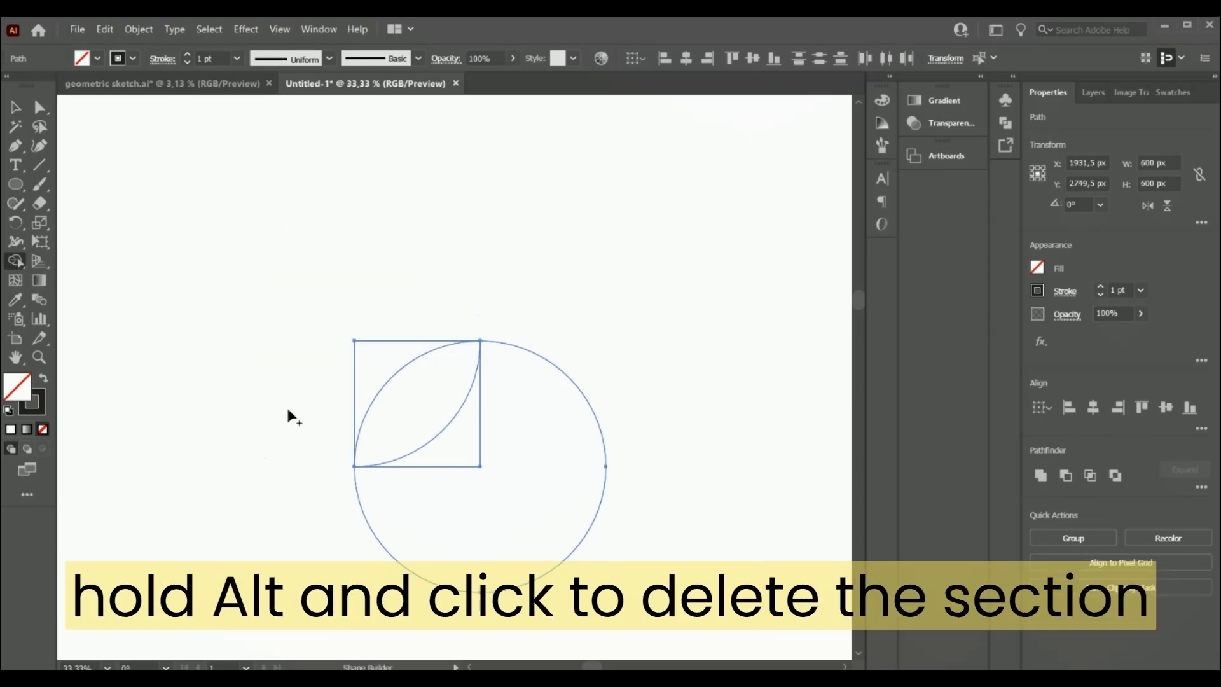
pyautogui.keyDown('alt'); pyautogui.click(456, 532); pyautogui.keyUp('alt')
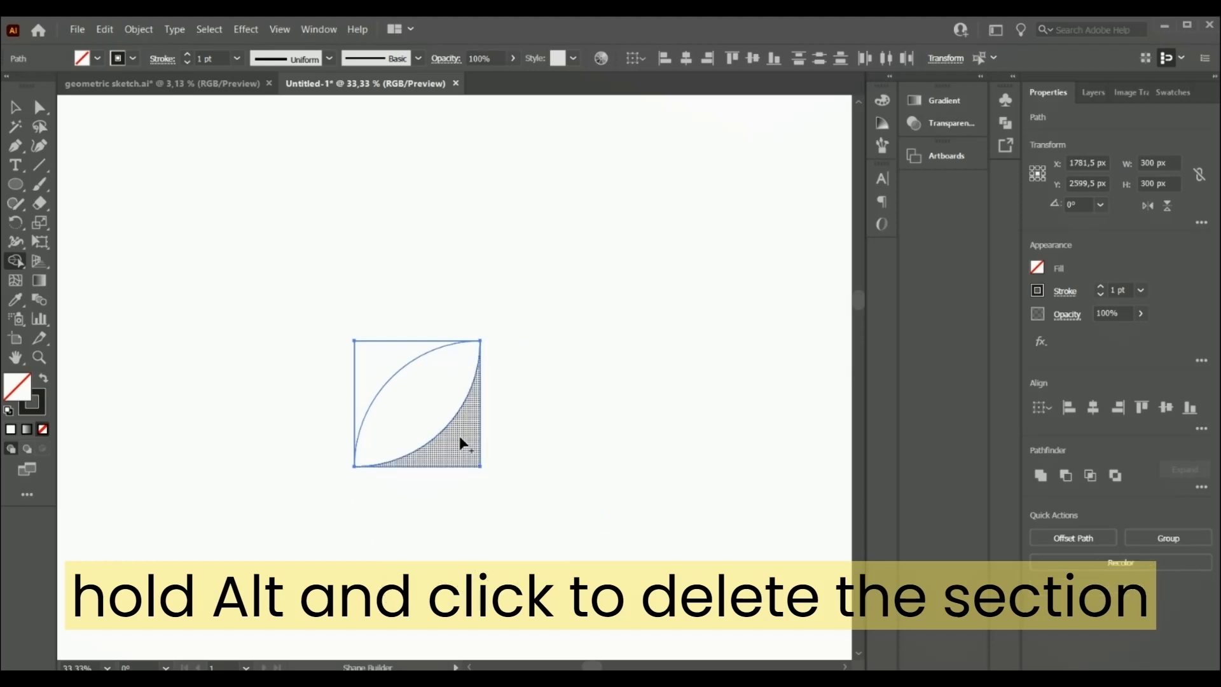
# Create separate leaf and corner shapes inside the square with the Shape Builder
pyautogui.click(430, 406)
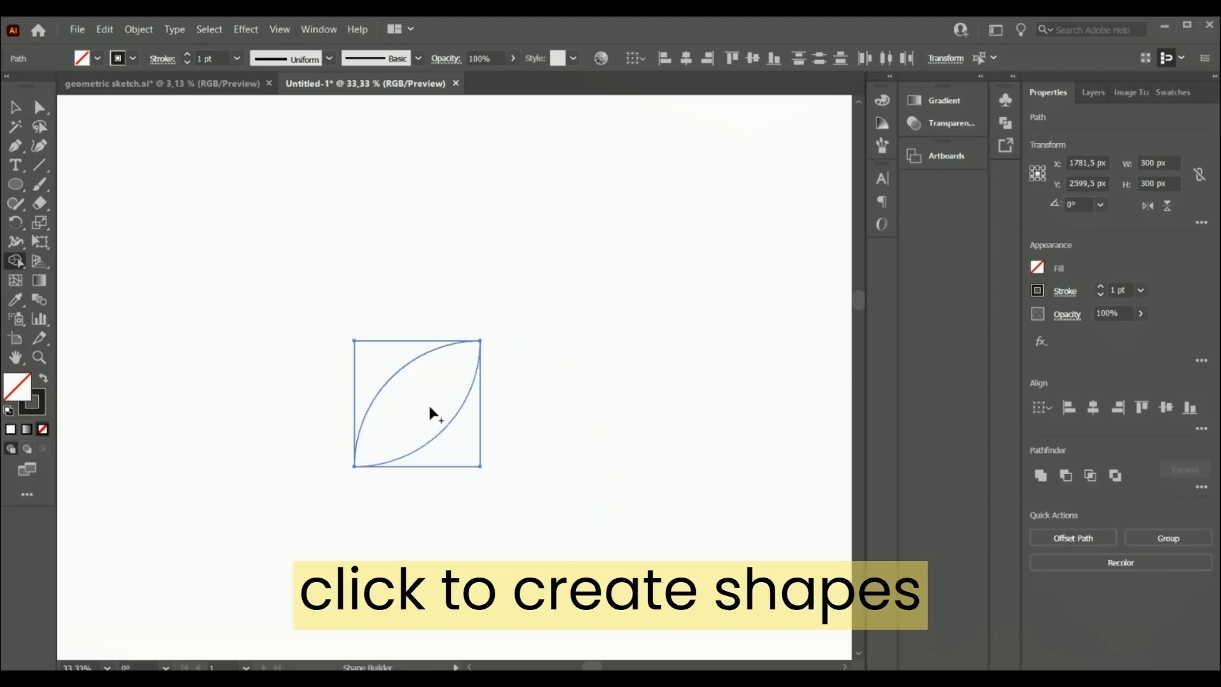
pyautogui.click(366, 363)
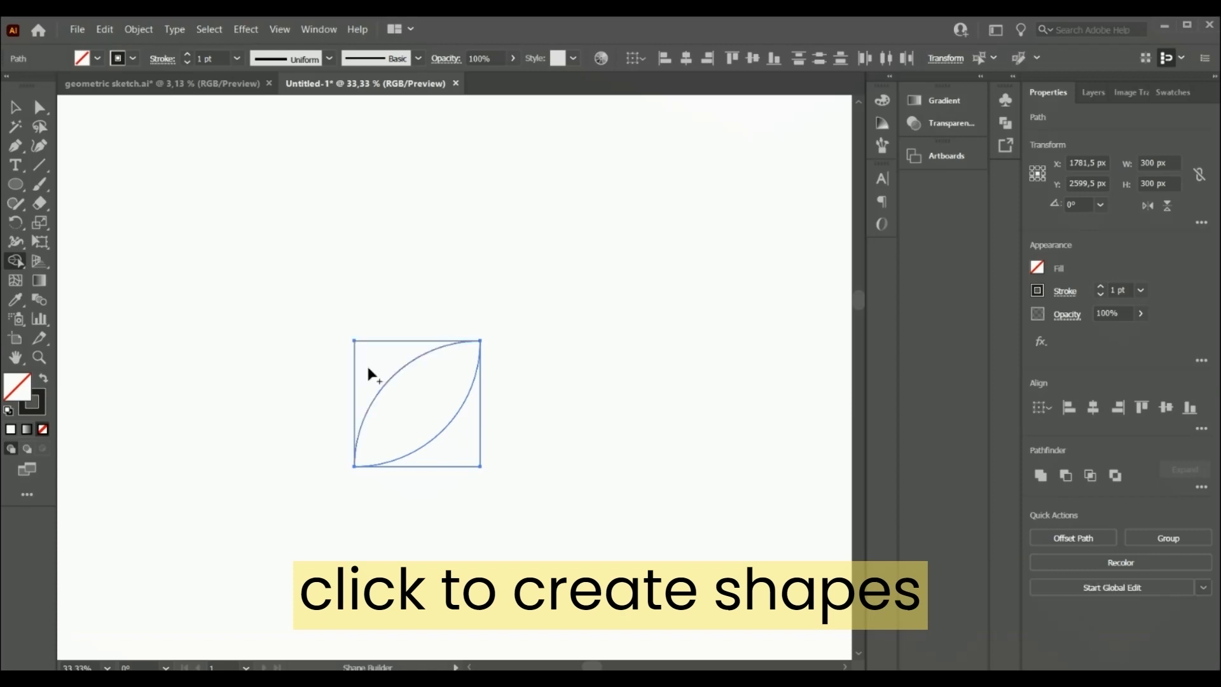
pyautogui.click(15, 107)
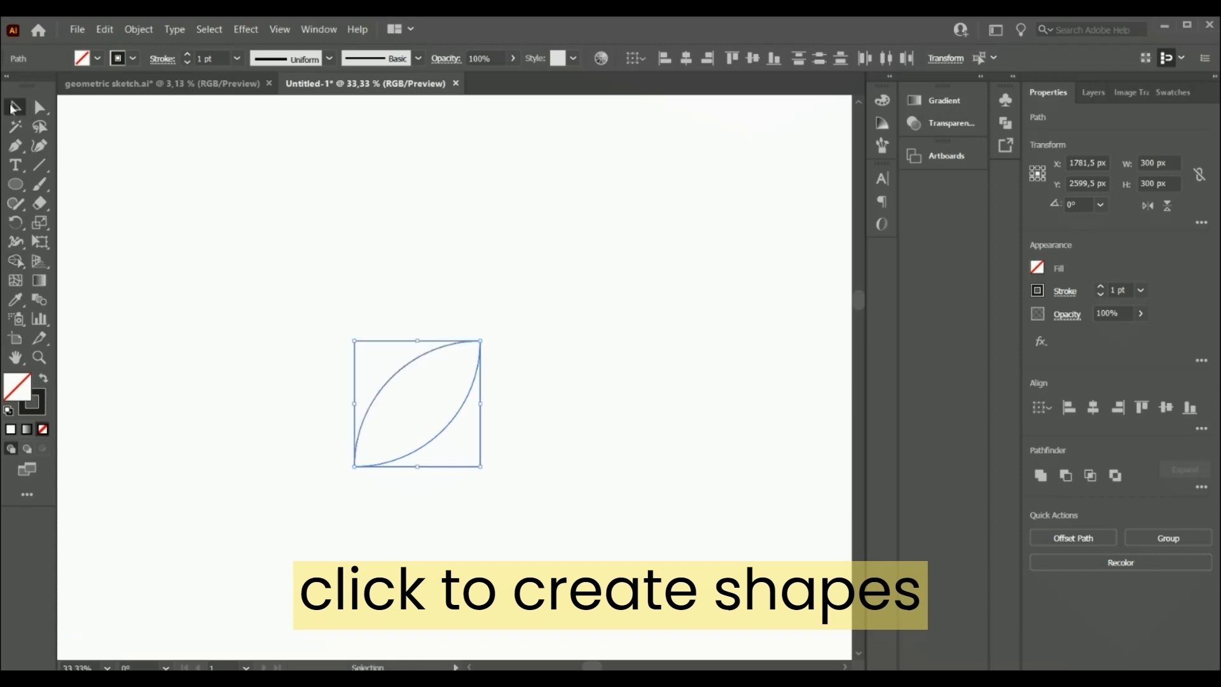
# Swap fill and stroke on all pieces of the tile so they have a black fill and no stroke
pyautogui.click(261, 475)
pyautogui.moveTo(336, 323); pyautogui.dragTo(507, 516)
pyautogui.click(42, 381)
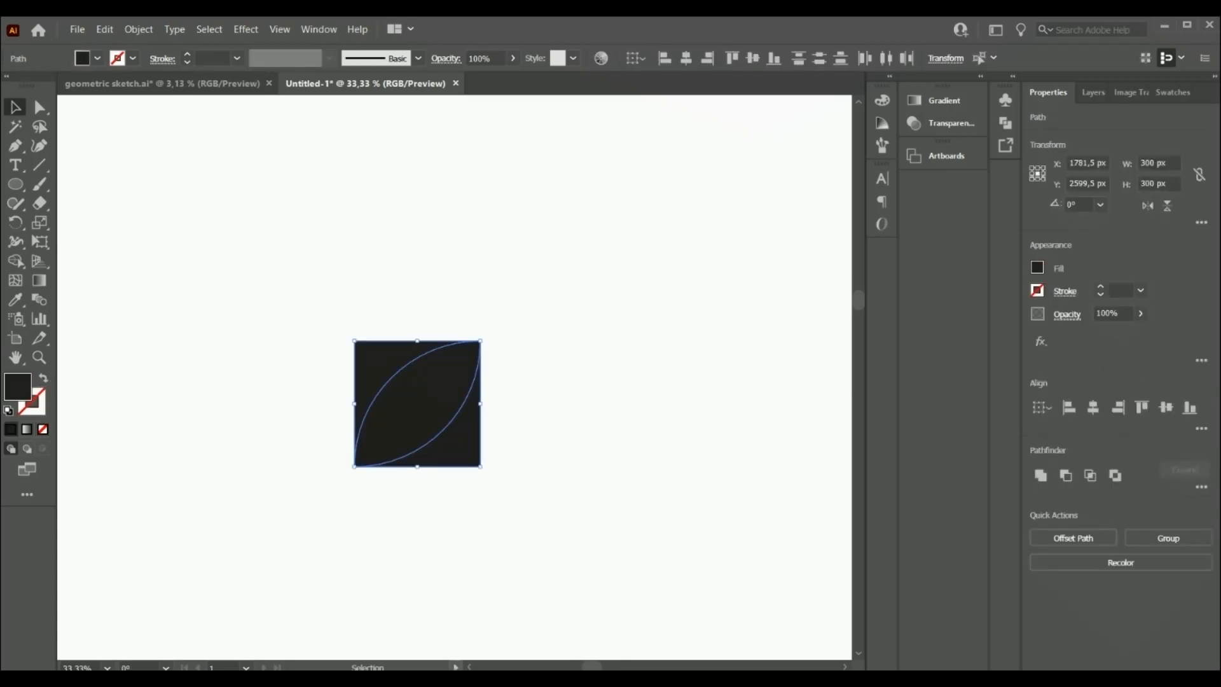
# Show the colour swatches and move the reference pattern image close beside the black tile, leaving a small gap
pyautogui.moveTo(596, 402); pyautogui.dragTo(721, 413)
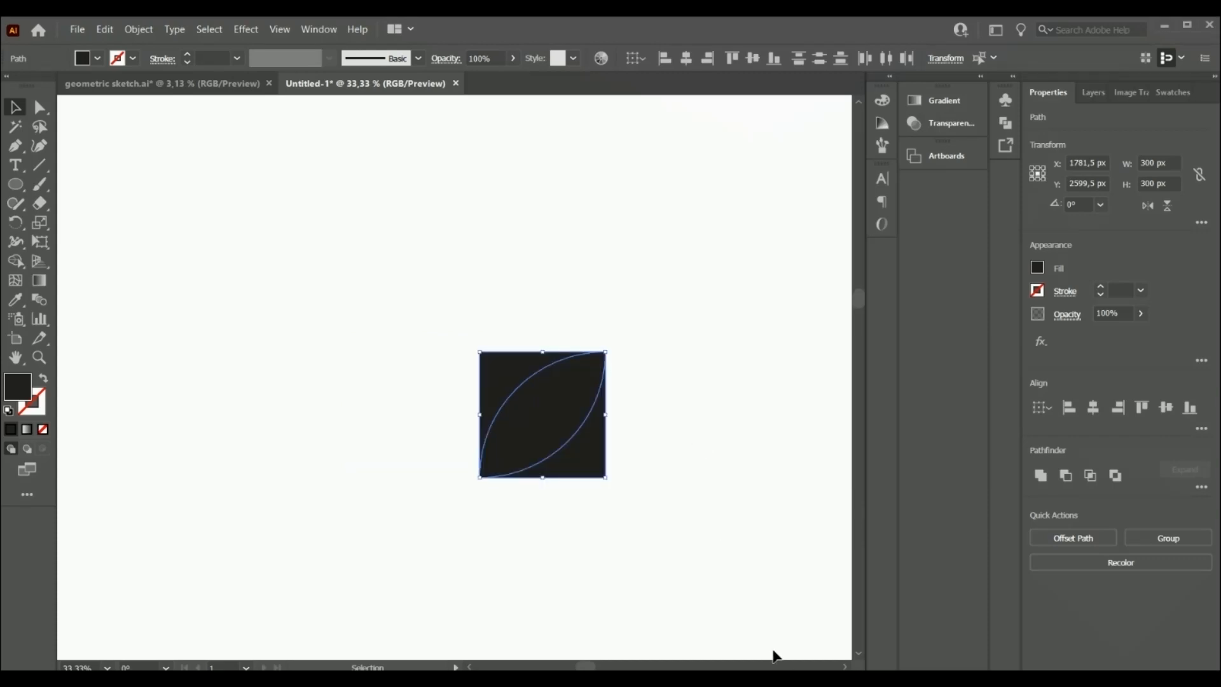
pyautogui.click(1169, 95)
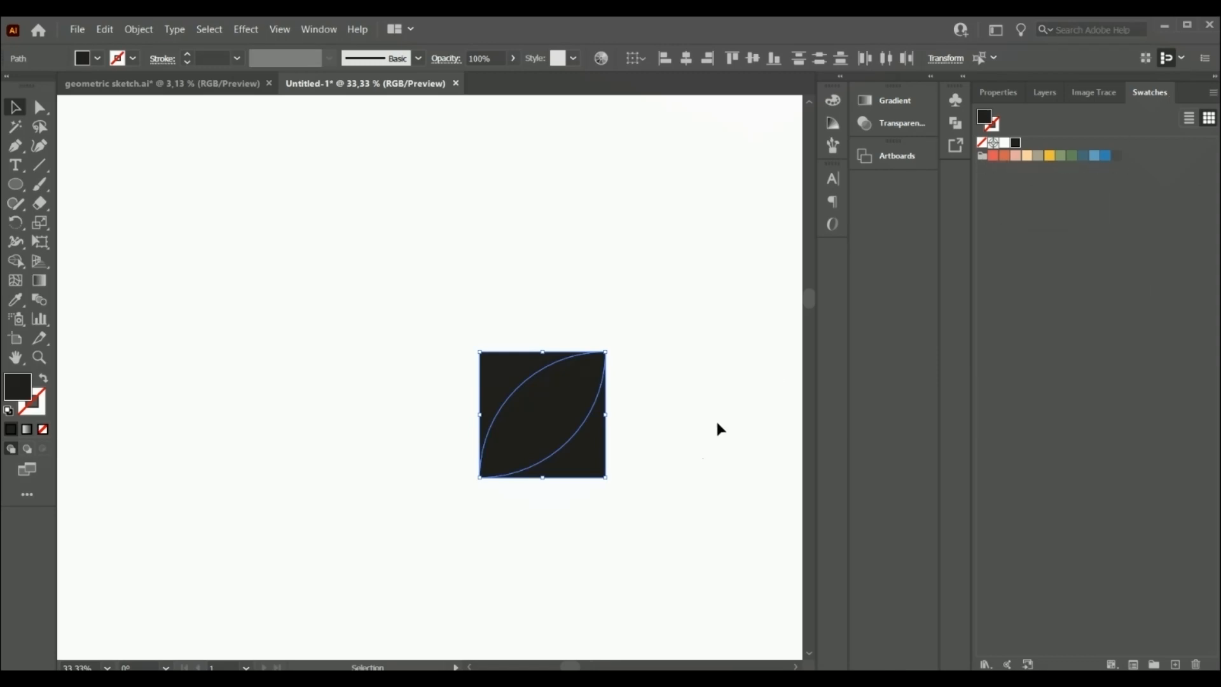
pyautogui.scroll(-3, 702, 412)
pyautogui.hscroll(10, 687, 509)
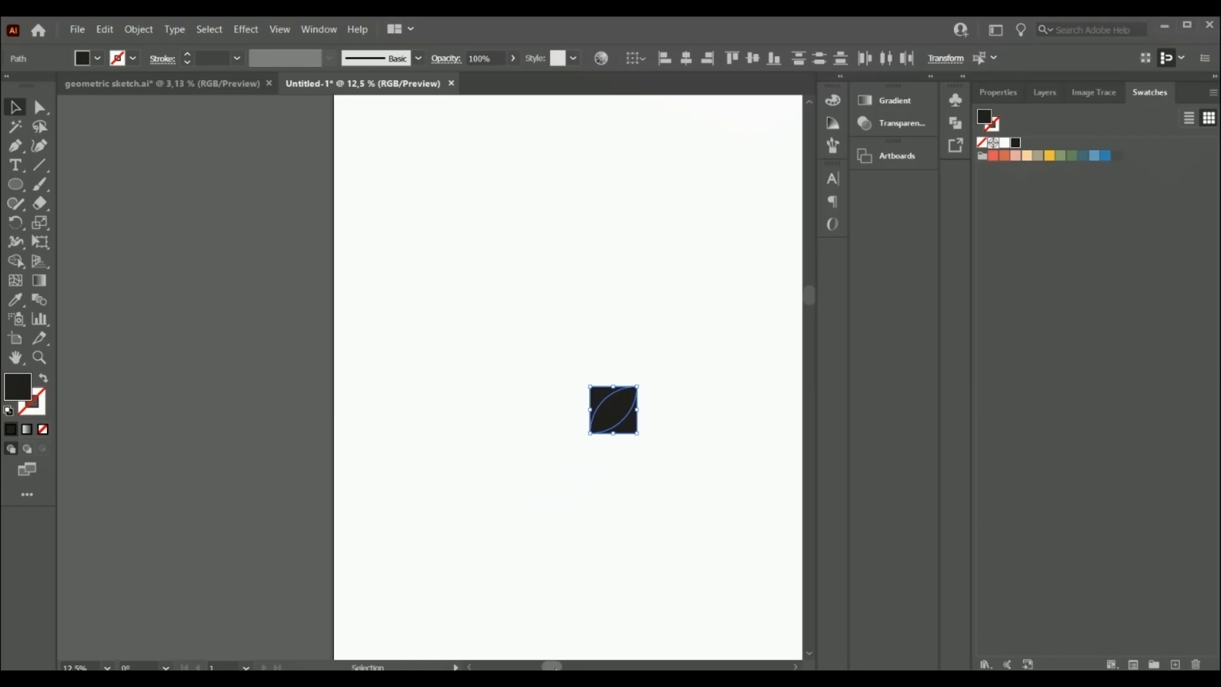
pyautogui.moveTo(687, 509); pyautogui.dragTo(341, 492)
pyautogui.hscroll(-8, 621, 529)
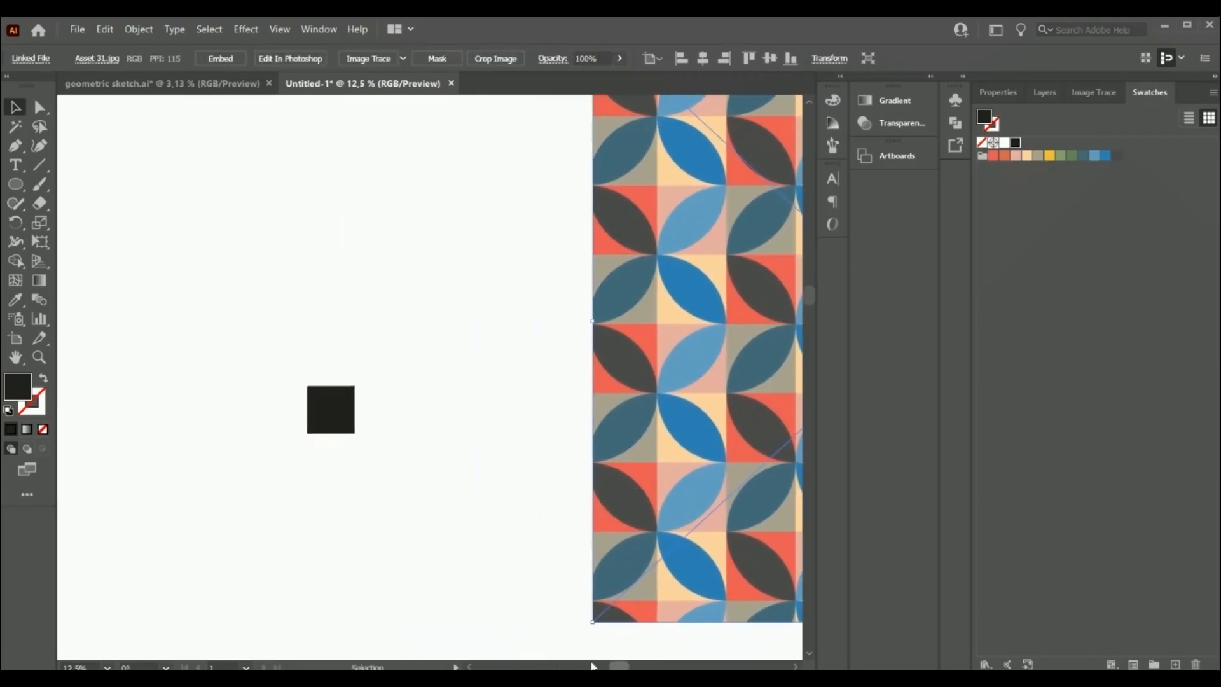
pyautogui.moveTo(621, 529); pyautogui.dragTo(496, 529)
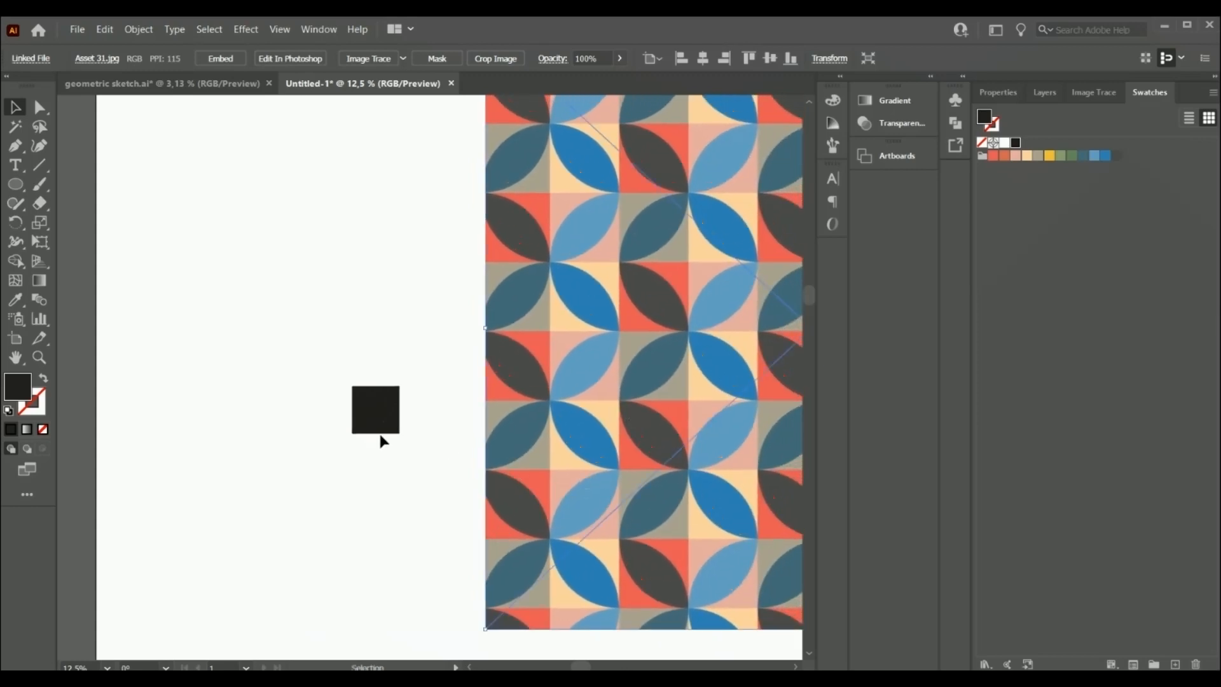
pyautogui.scroll(3, 360, 426)
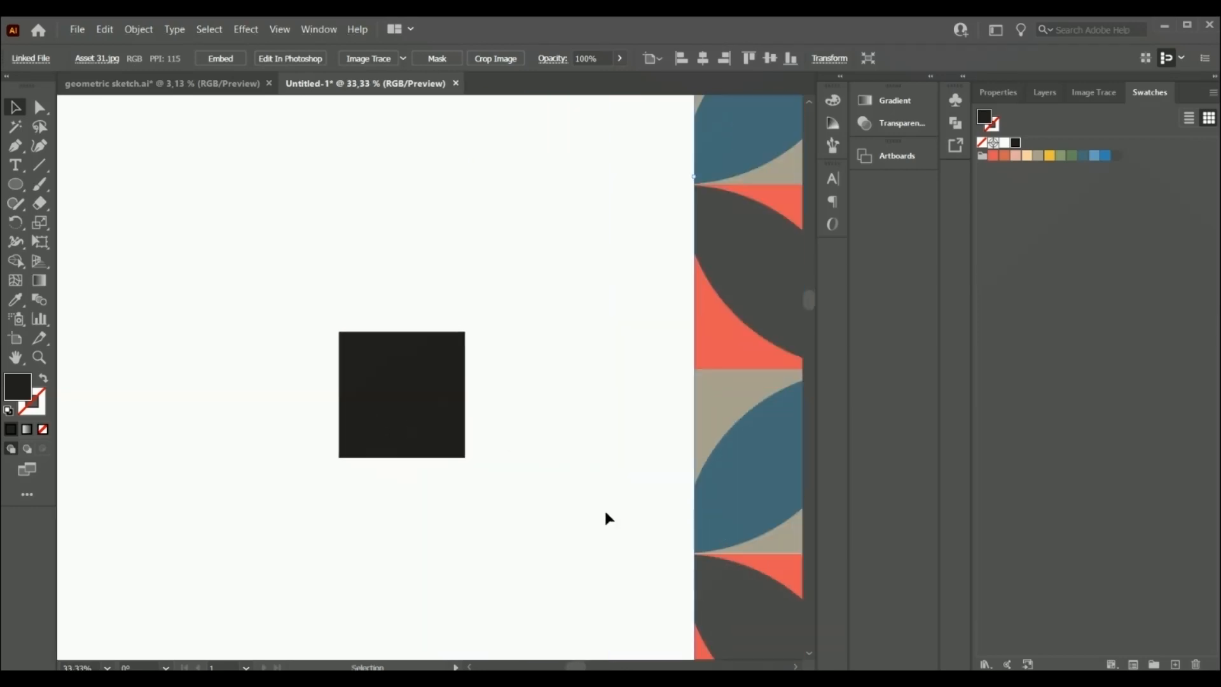
pyautogui.scroll(-3, 588, 481)
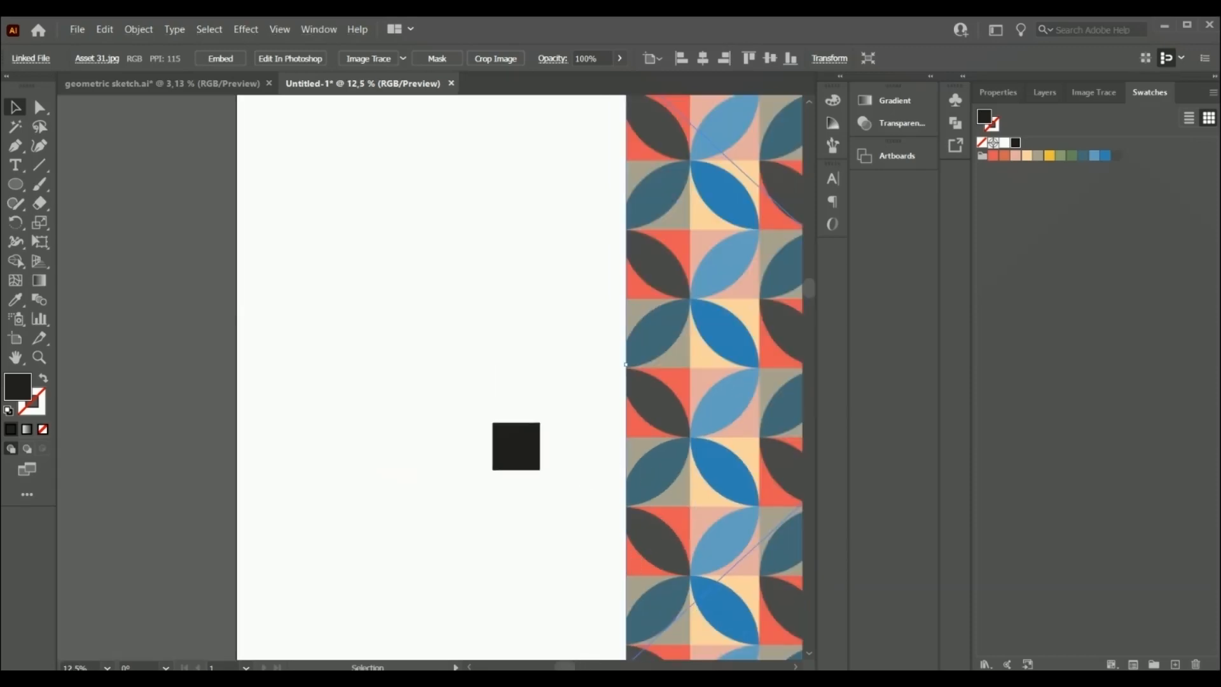
pyautogui.moveTo(567, 666); pyautogui.dragTo(592, 665)
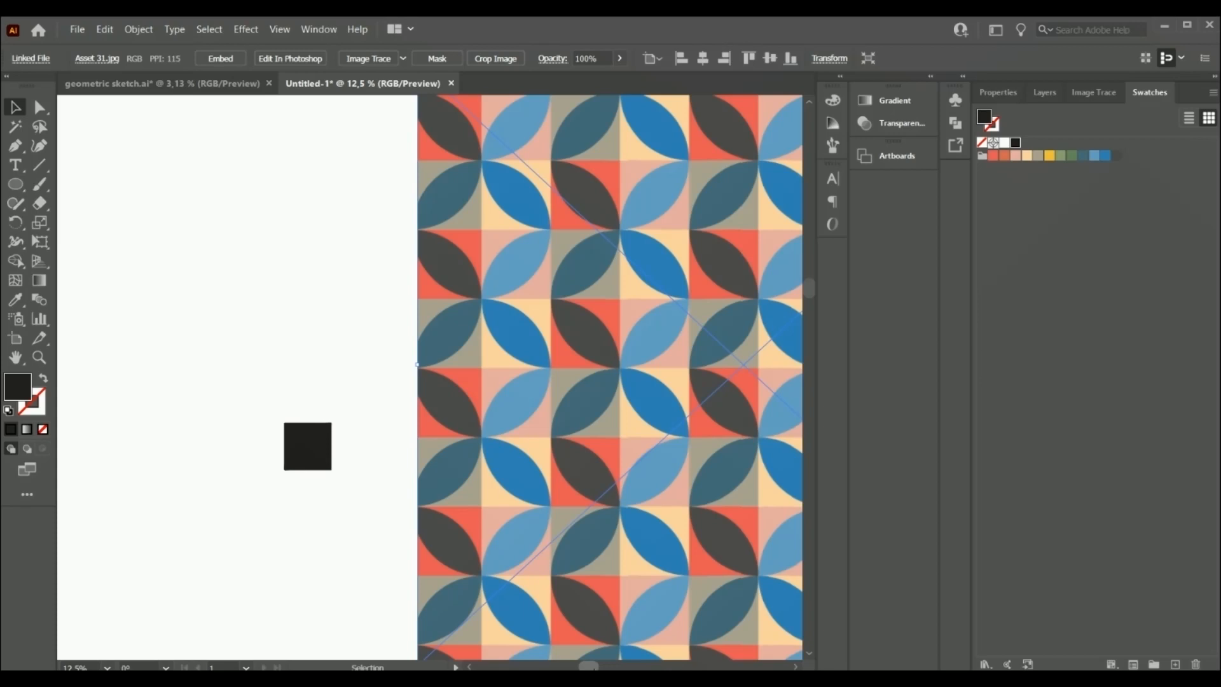
# Pull the two corner pieces away from the leaf to check that they are separate, and undo both moves
pyautogui.click(322, 449)
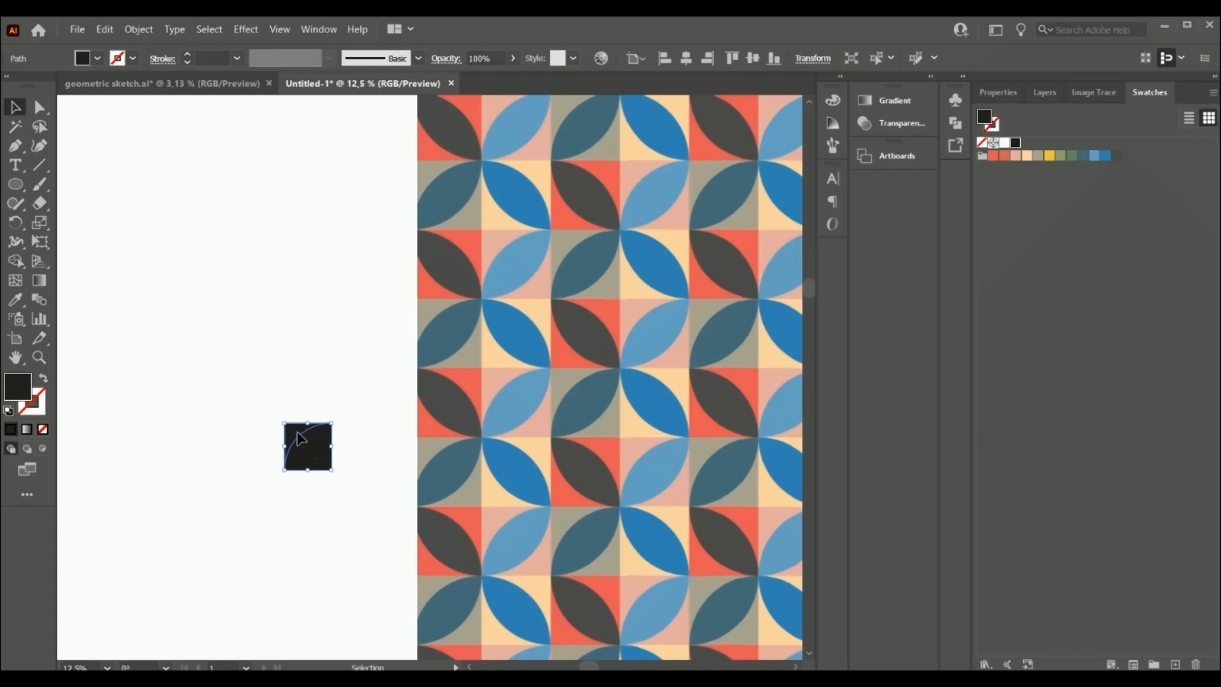
pyautogui.moveTo(303, 440); pyautogui.dragTo(274, 420)
pyautogui.moveTo(327, 469); pyautogui.dragTo(345, 488)
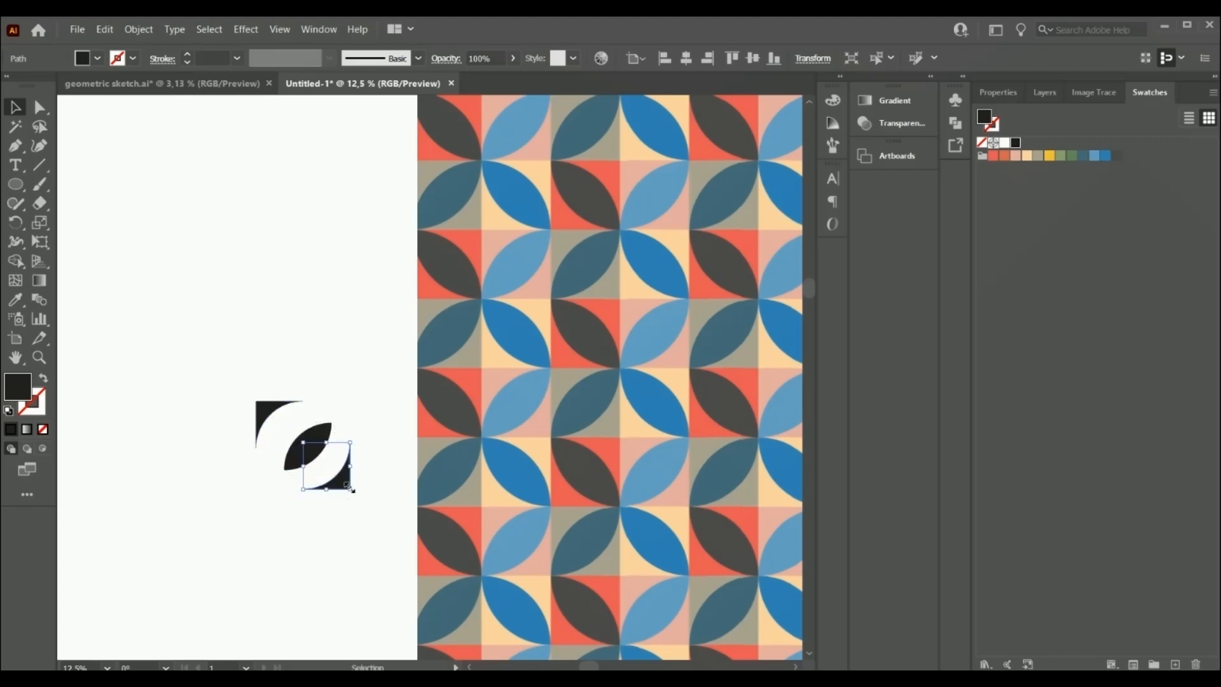
pyautogui.hotkey('ctrl', 'z')
pyautogui.hotkey('ctrl', 'z')
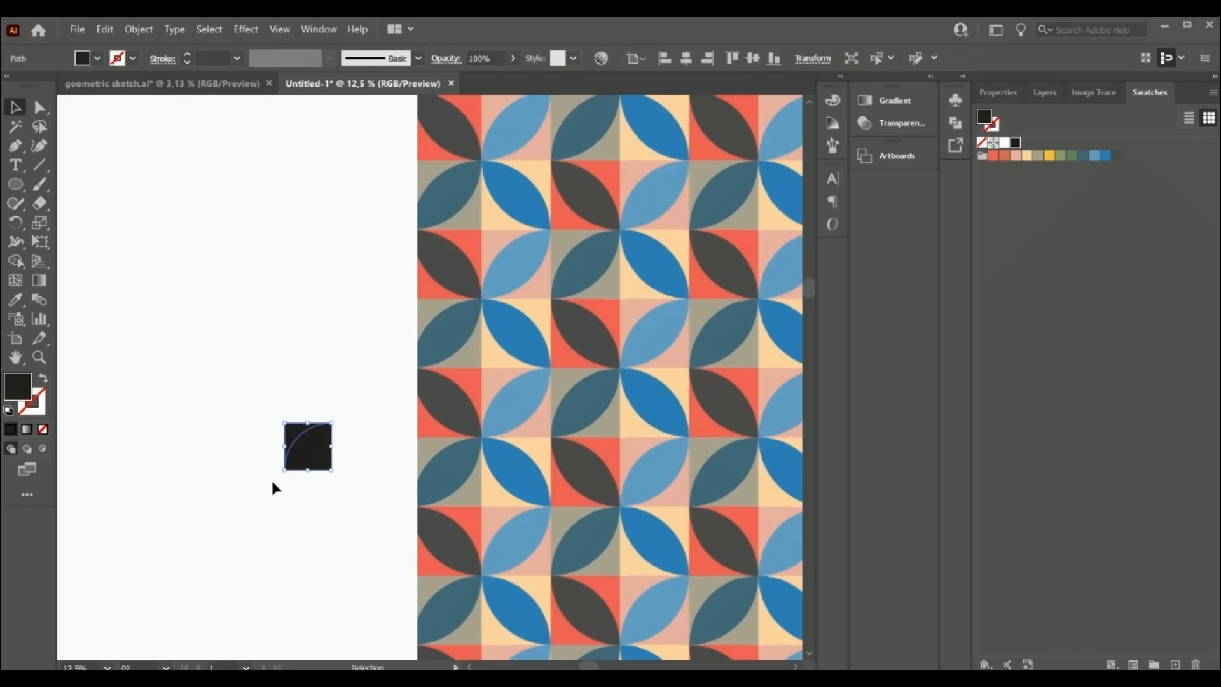
# Fill both corner pieces with the grey-beige R=171 G=164 B=148 swatch and the leaf with the dark blue swatch
pyautogui.scroll(3, 302, 494)
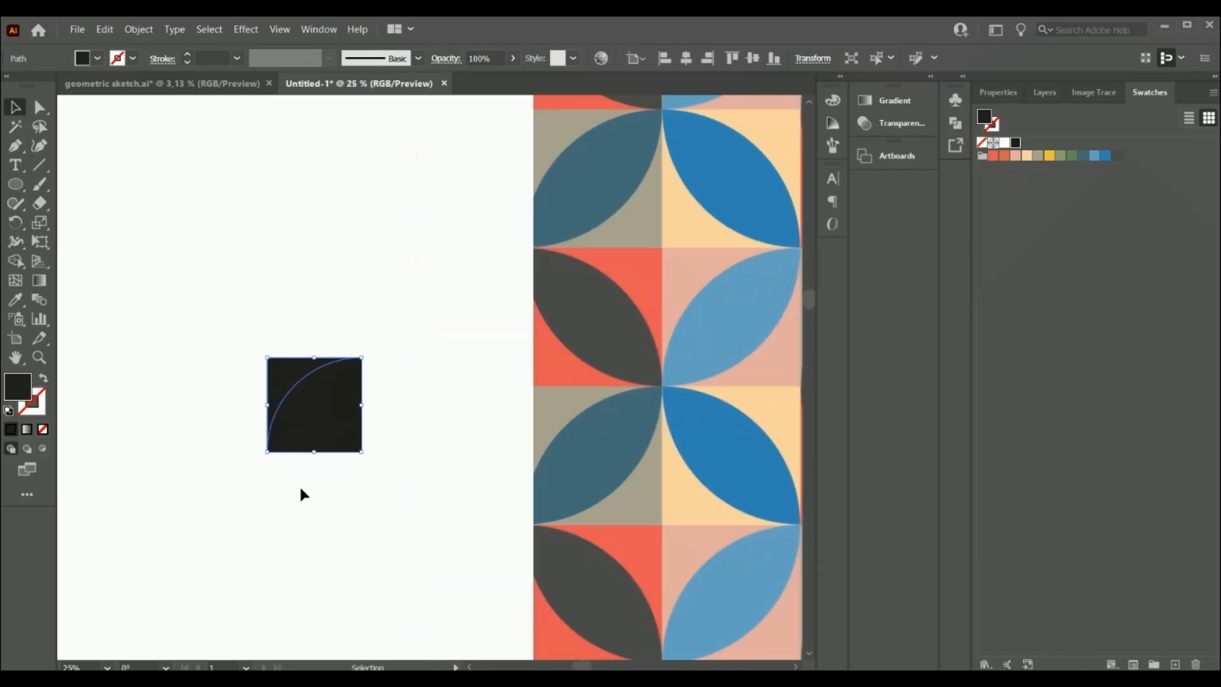
pyautogui.scroll(1, 318, 438)
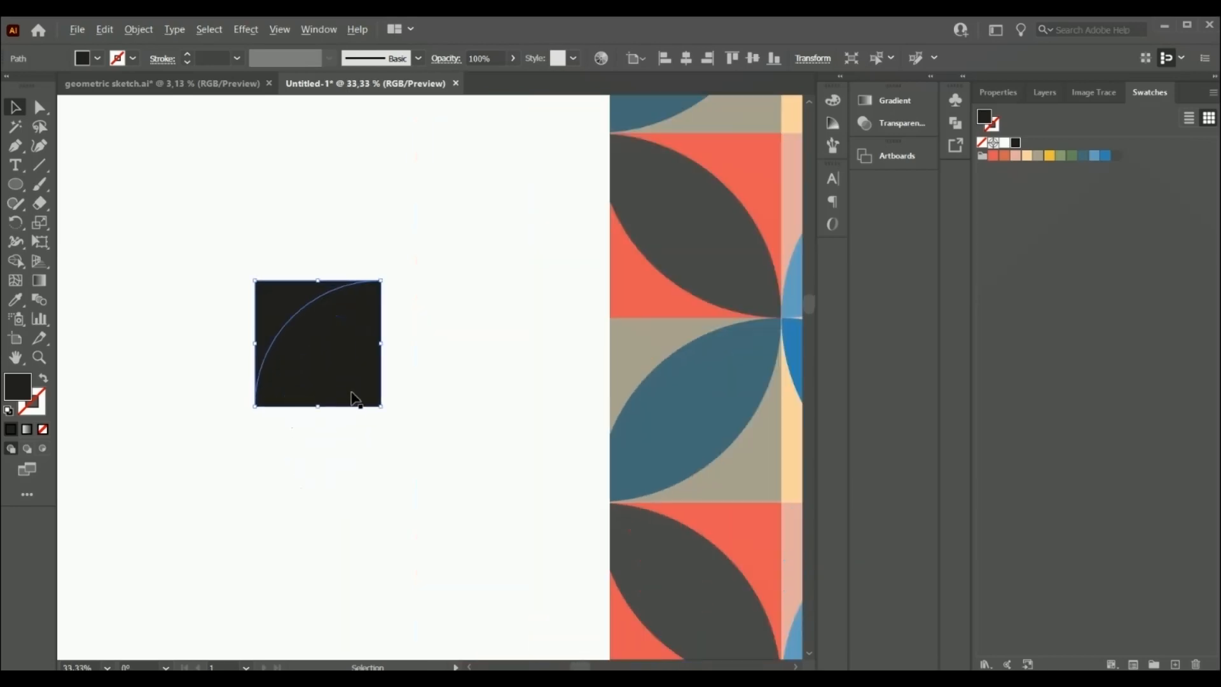
pyautogui.click(414, 477)
pyautogui.click(294, 308)
pyautogui.click(1038, 156)
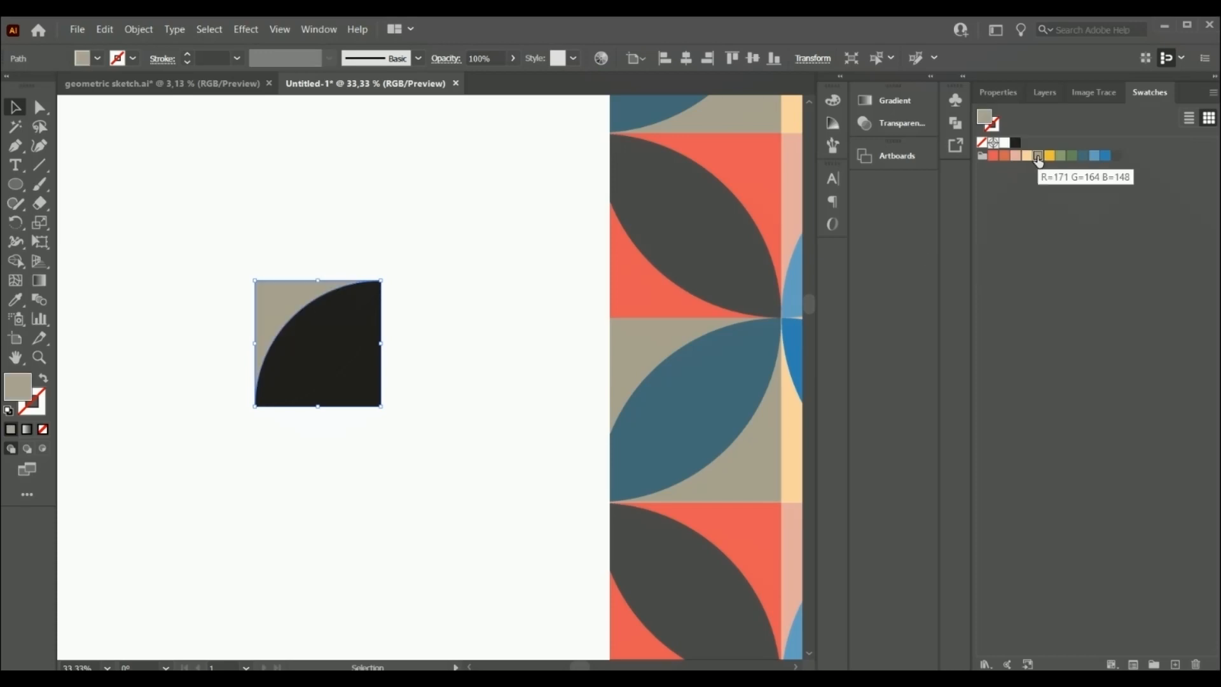
pyautogui.click(350, 349)
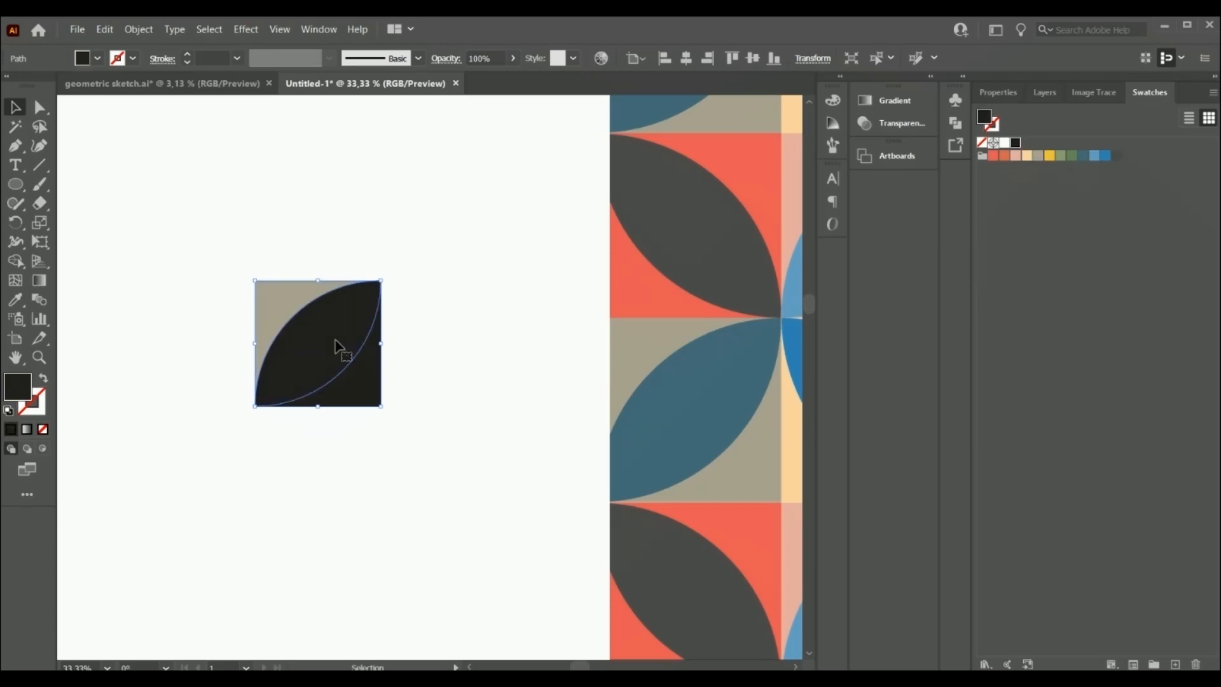
pyautogui.click(1093, 156)
pyautogui.click(362, 397)
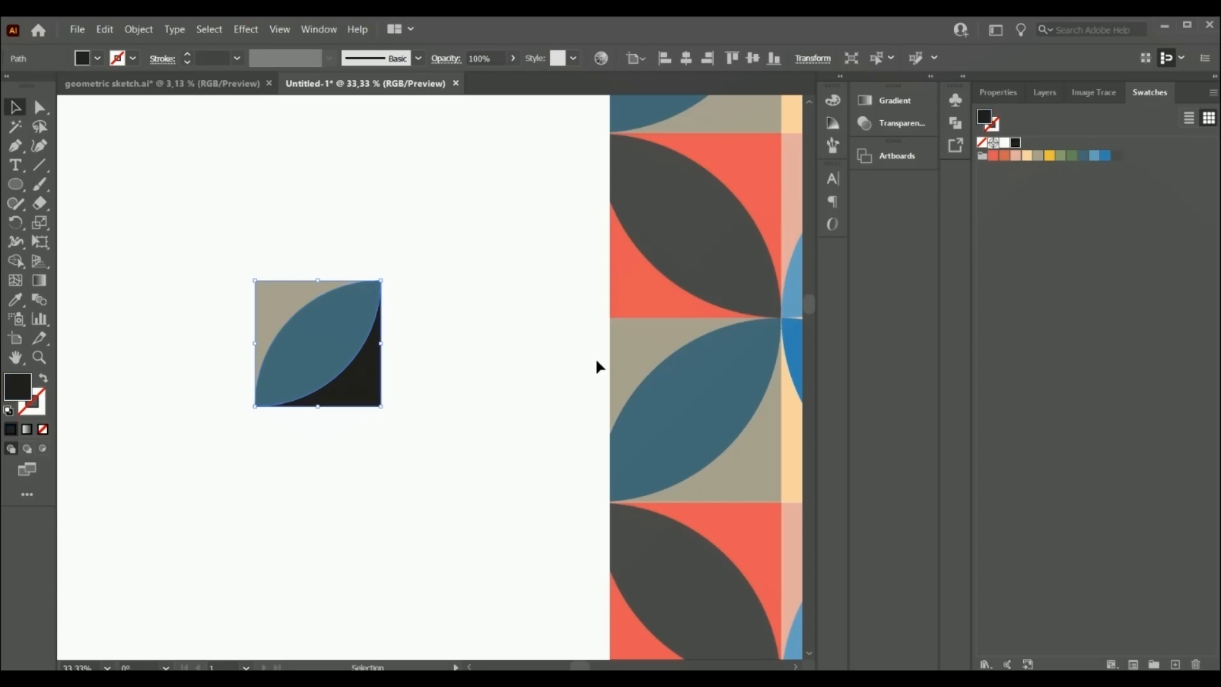
pyautogui.click(1037, 157)
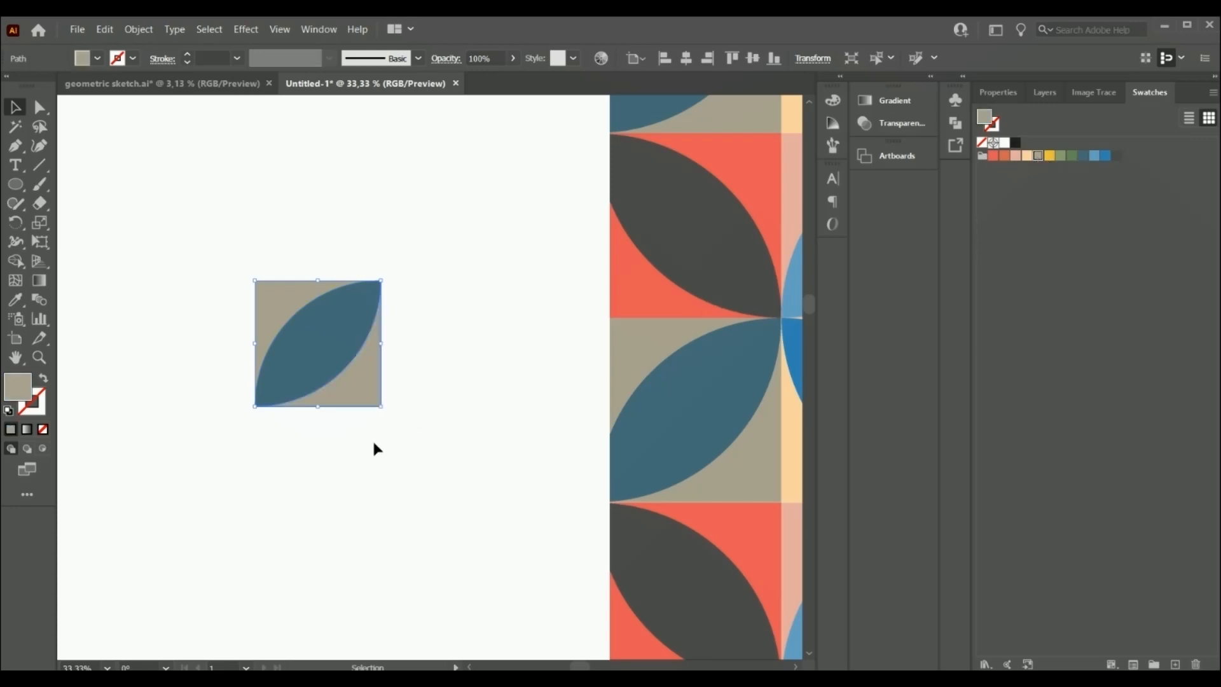
# Make a copy of the whole tile moved 300 px horizontally and 300 px vertically
pyautogui.hotkey('ctrl', 'a')
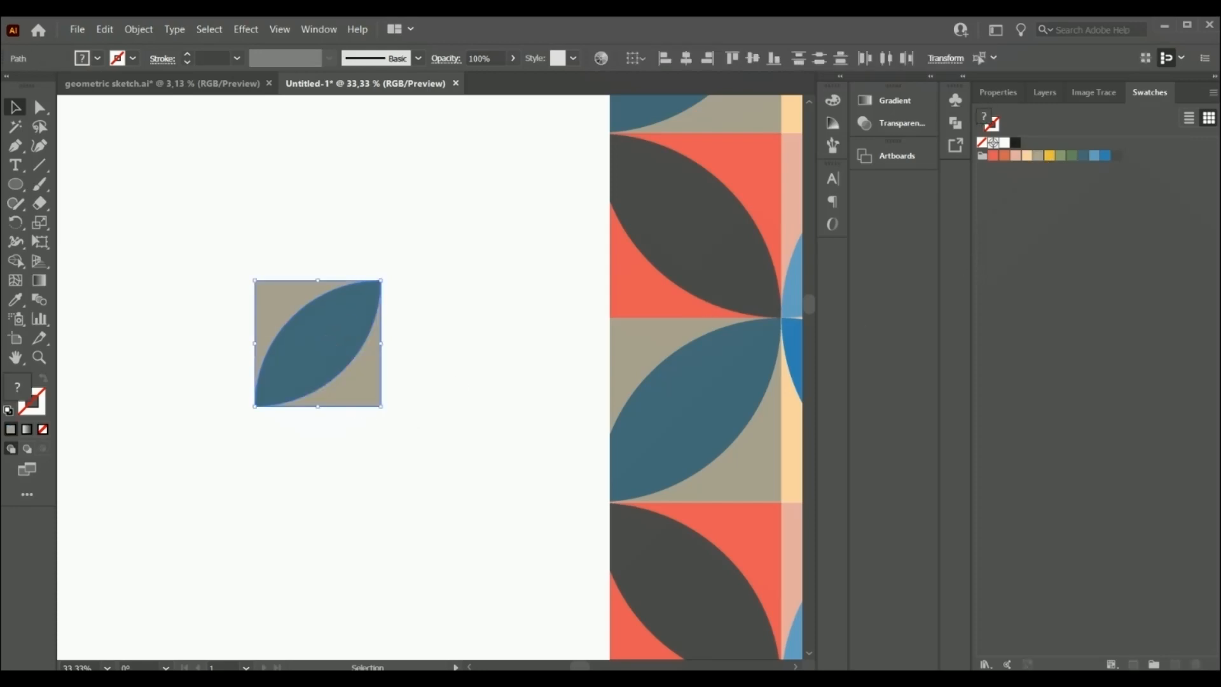
pyautogui.rightClick(479, 530)
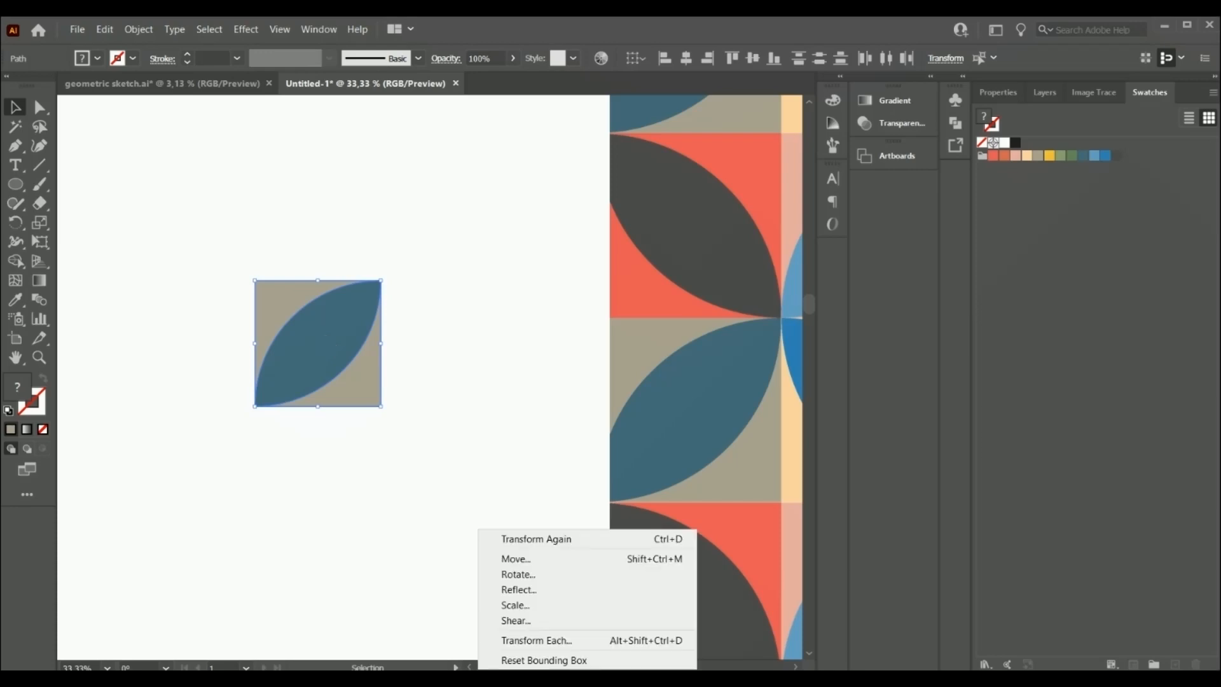
pyautogui.click(517, 559)
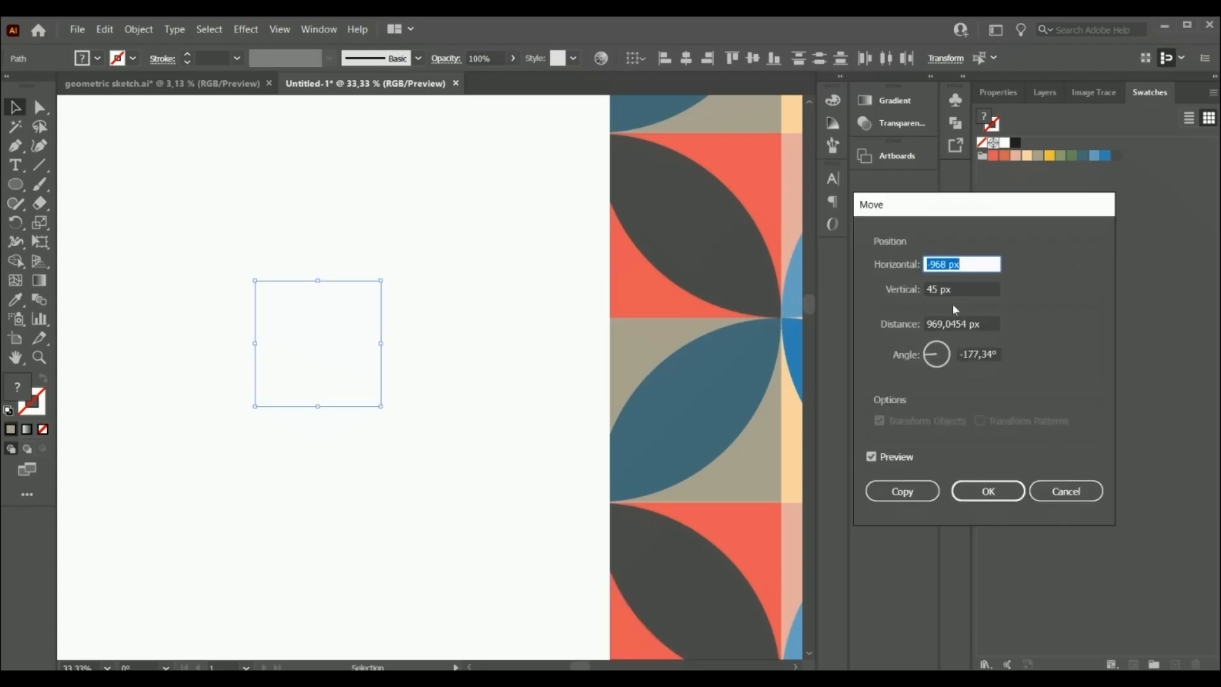
pyautogui.write('300')
pyautogui.doubleClick(931, 287)
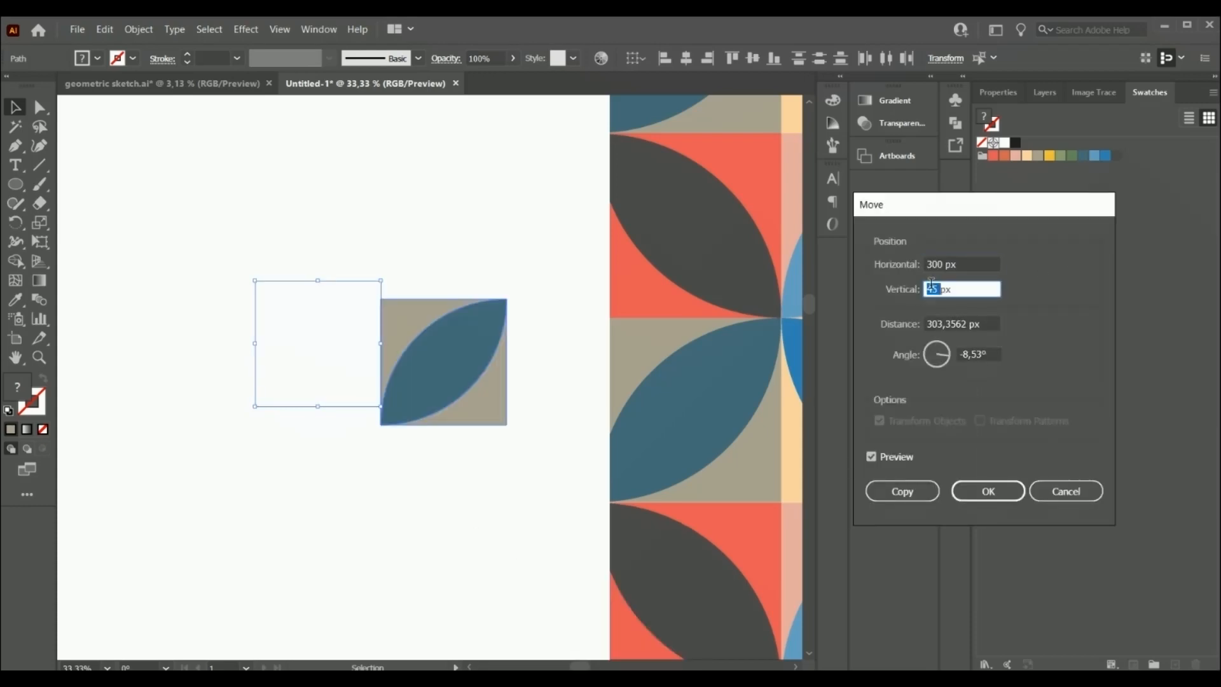
pyautogui.write('300')
pyautogui.press('Tab')
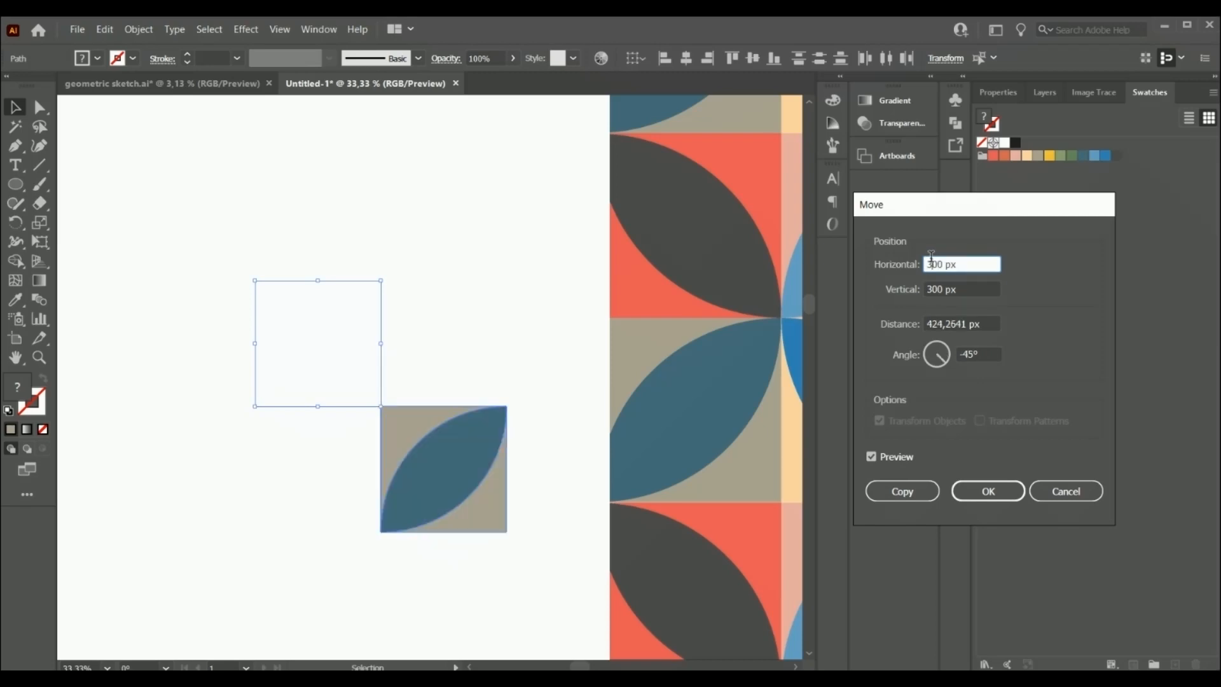
pyautogui.click(884, 492)
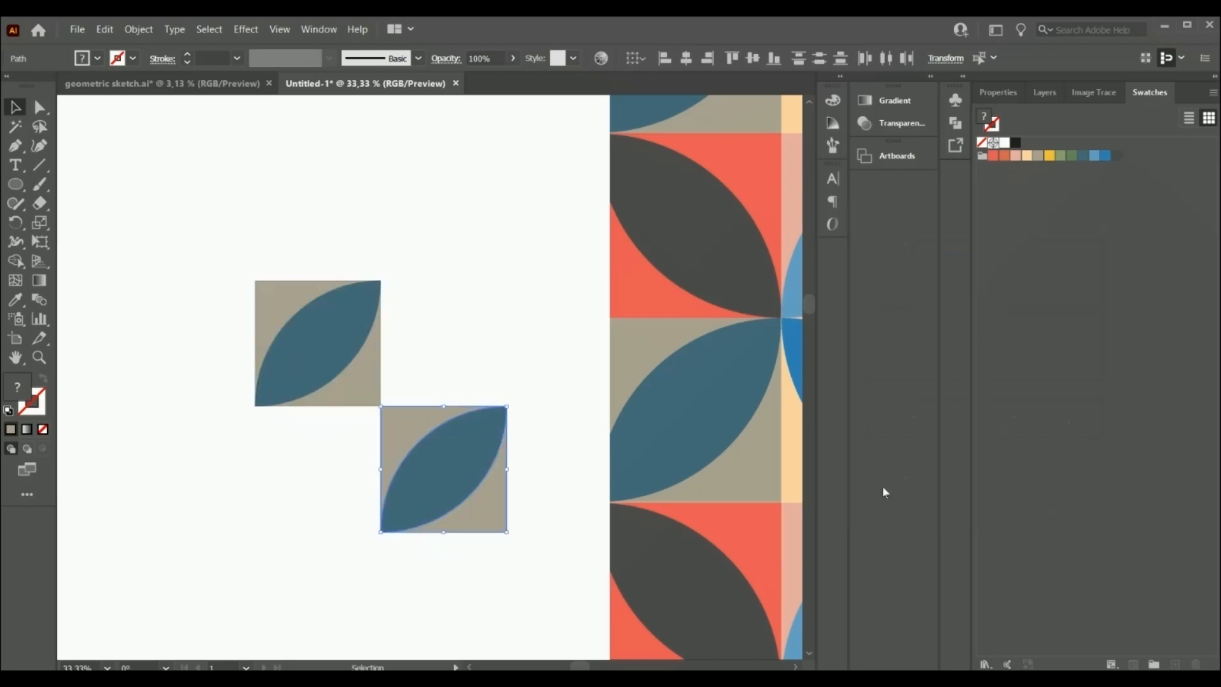
# Fill both corner pieces of the copied tile with the light pink swatch
pyautogui.hscroll(5, 429, 381)
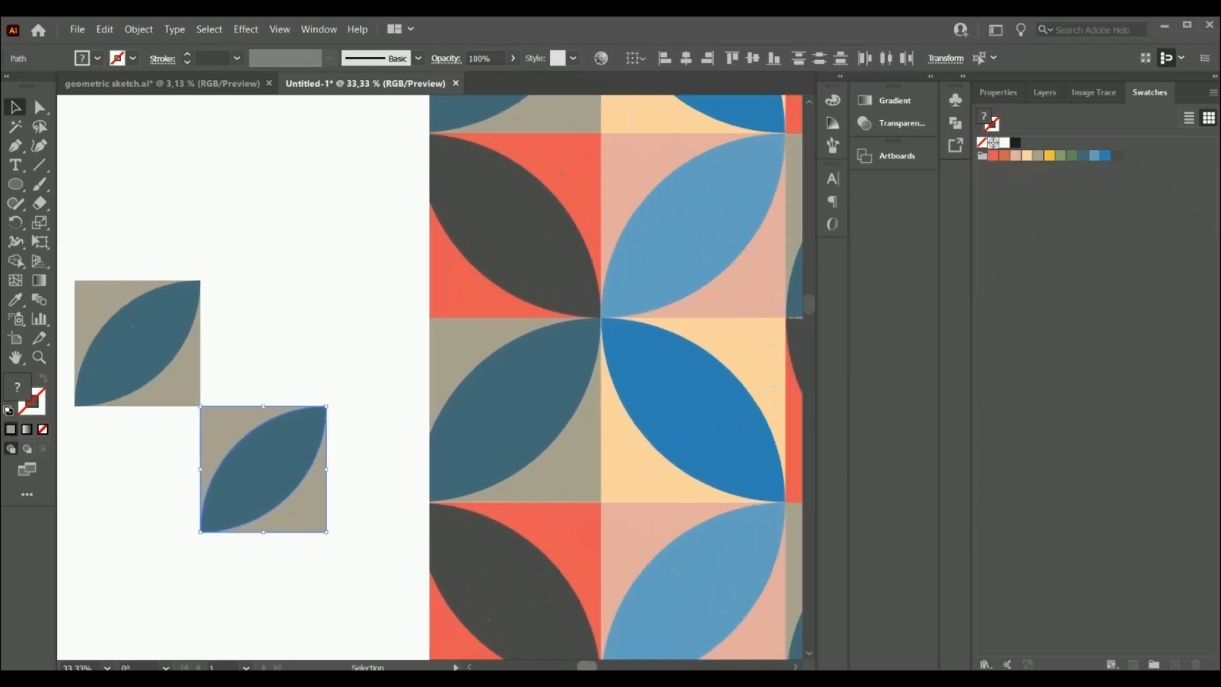
pyautogui.hscroll(-2, 429, 376)
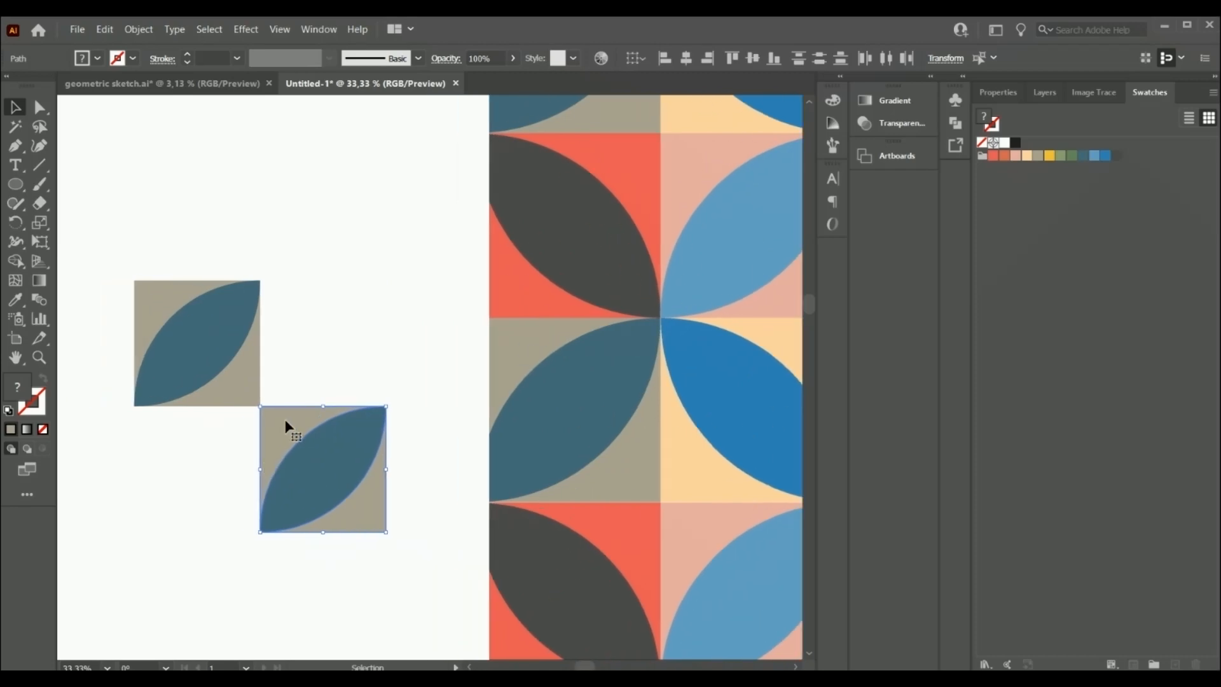
pyautogui.click(218, 493)
pyautogui.click(278, 452)
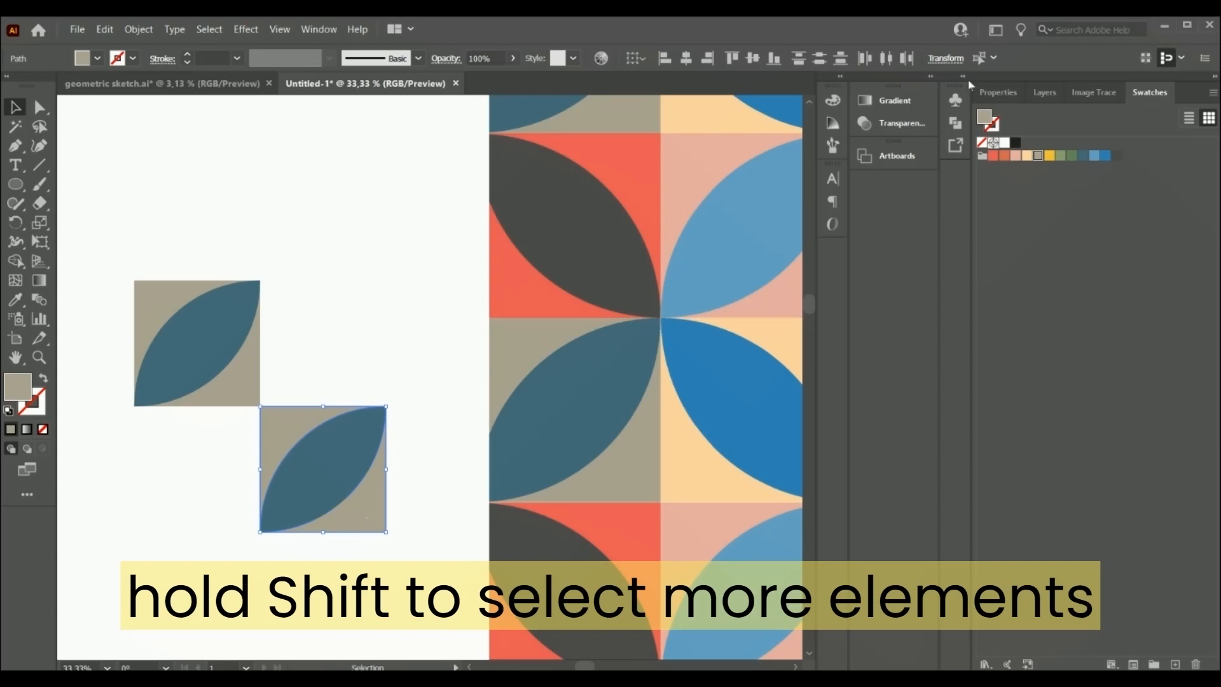
pyautogui.click(1015, 155)
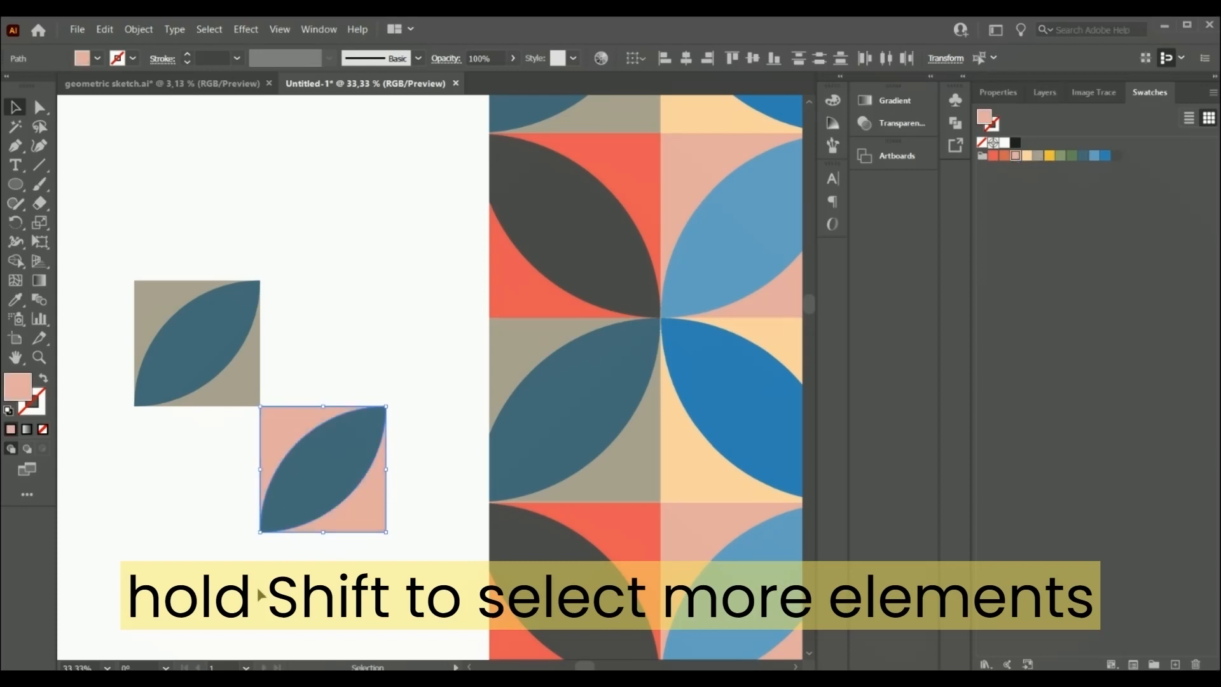
# Fill the leaf of the light pink tile with the light blue swatch
pyautogui.click(319, 481)
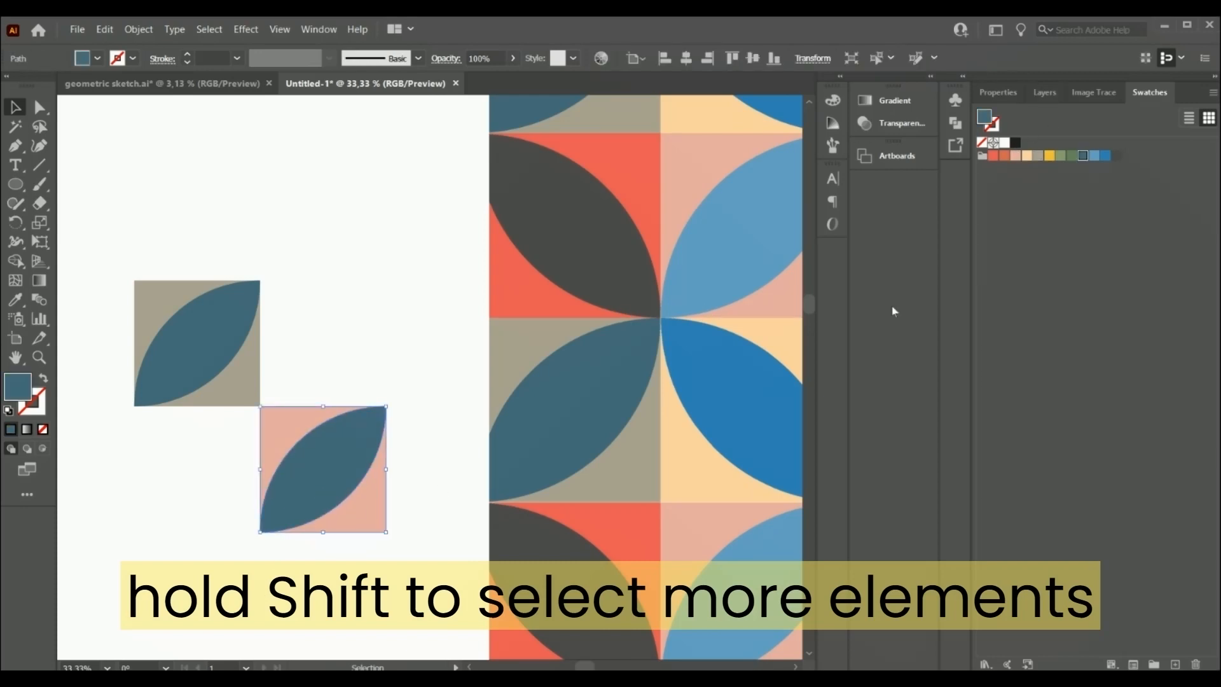
pyautogui.click(1094, 156)
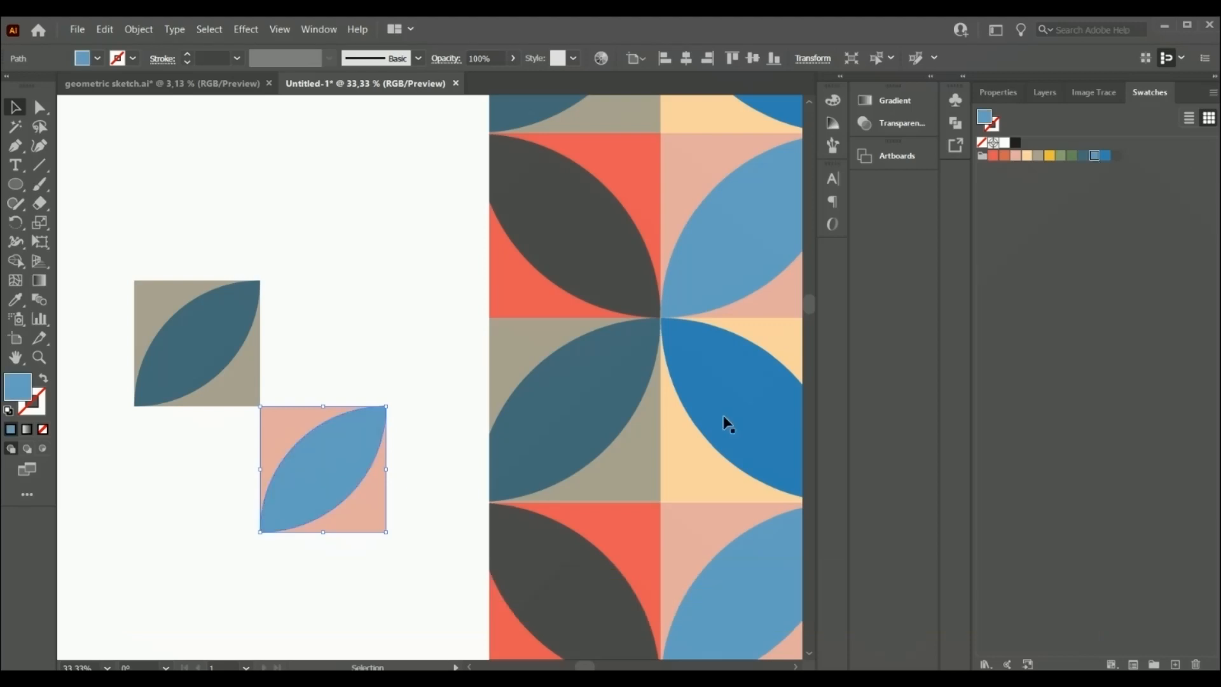
pyautogui.click(339, 592)
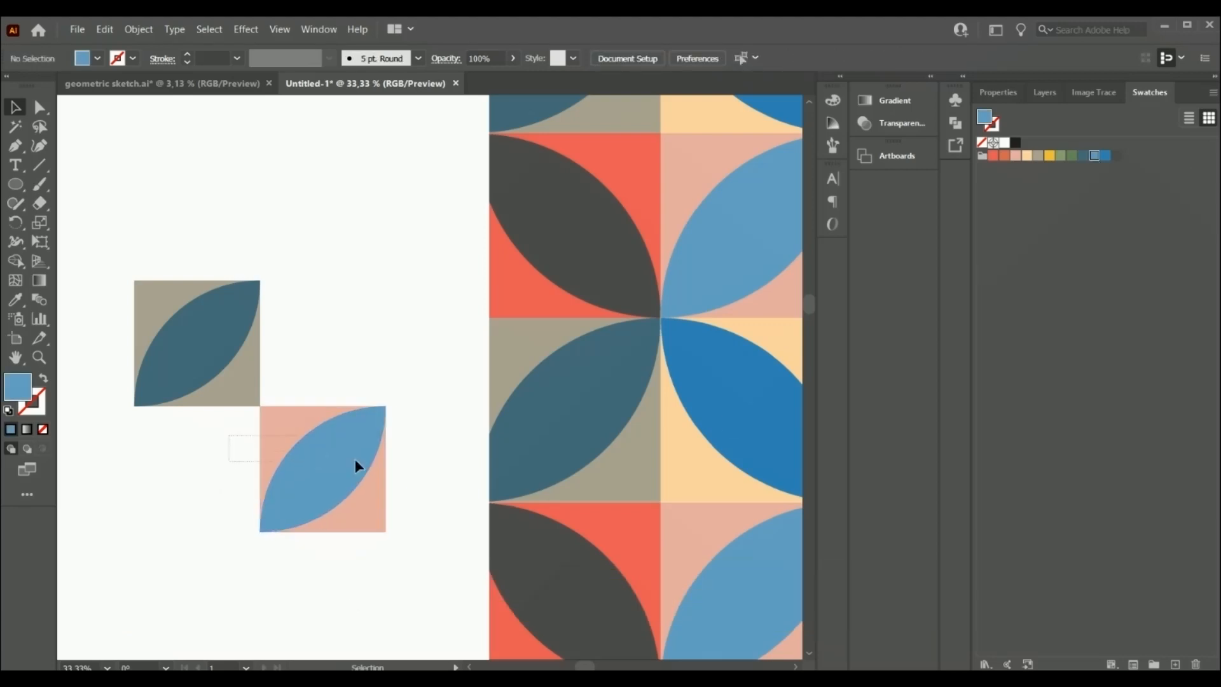
# Make a copy of the whole light pink tile moved -300 px horizontally and 0 px vertically
pyautogui.moveTo(434, 516); pyautogui.dragTo(432, 513)
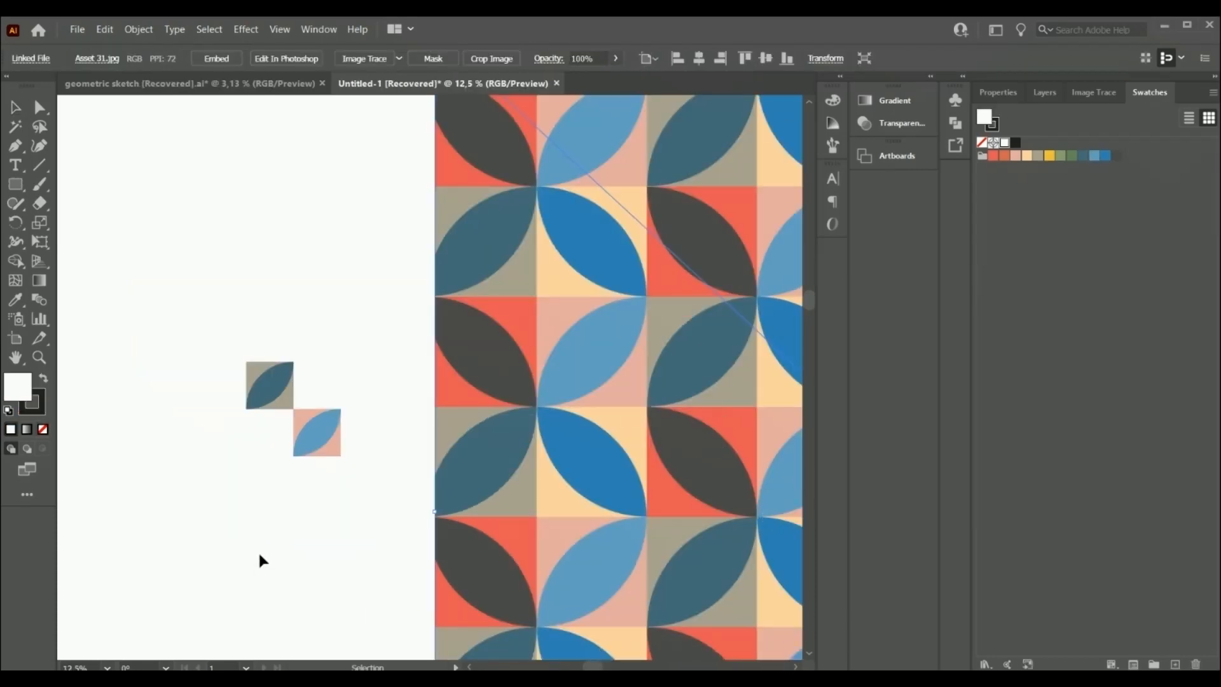
pyautogui.scroll(1, 296, 514)
pyautogui.scroll(-1, 295, 512)
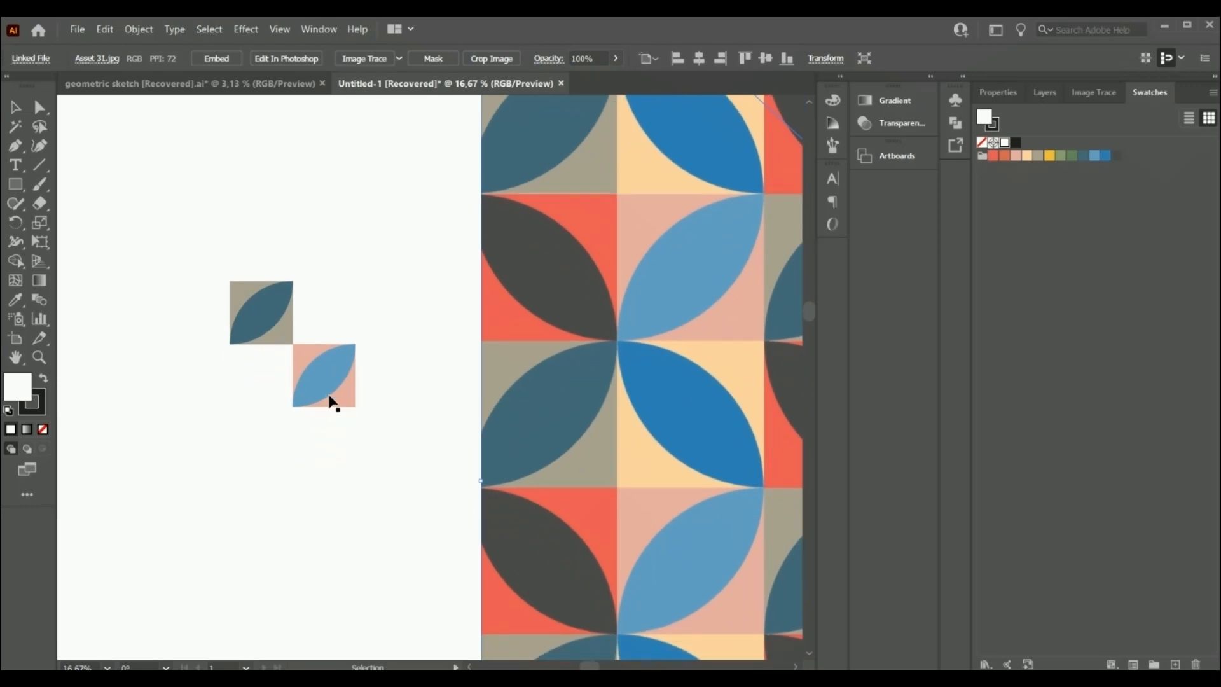
pyautogui.click(298, 381)
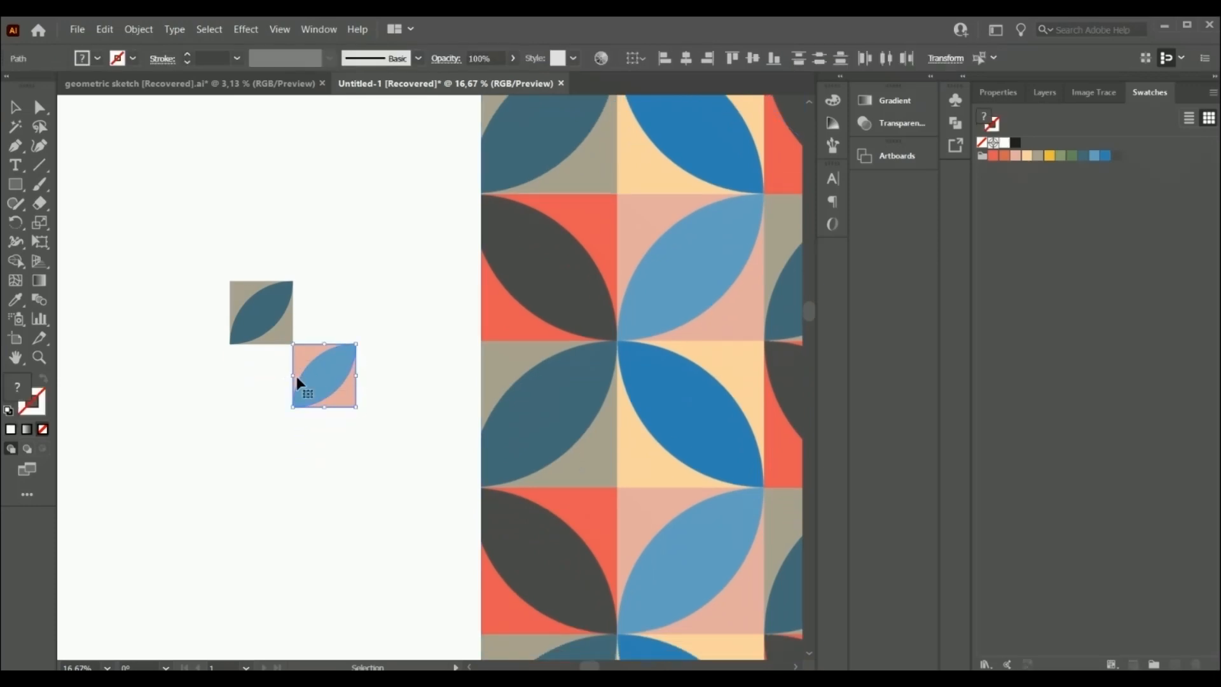
pyautogui.scroll(2, 279, 388)
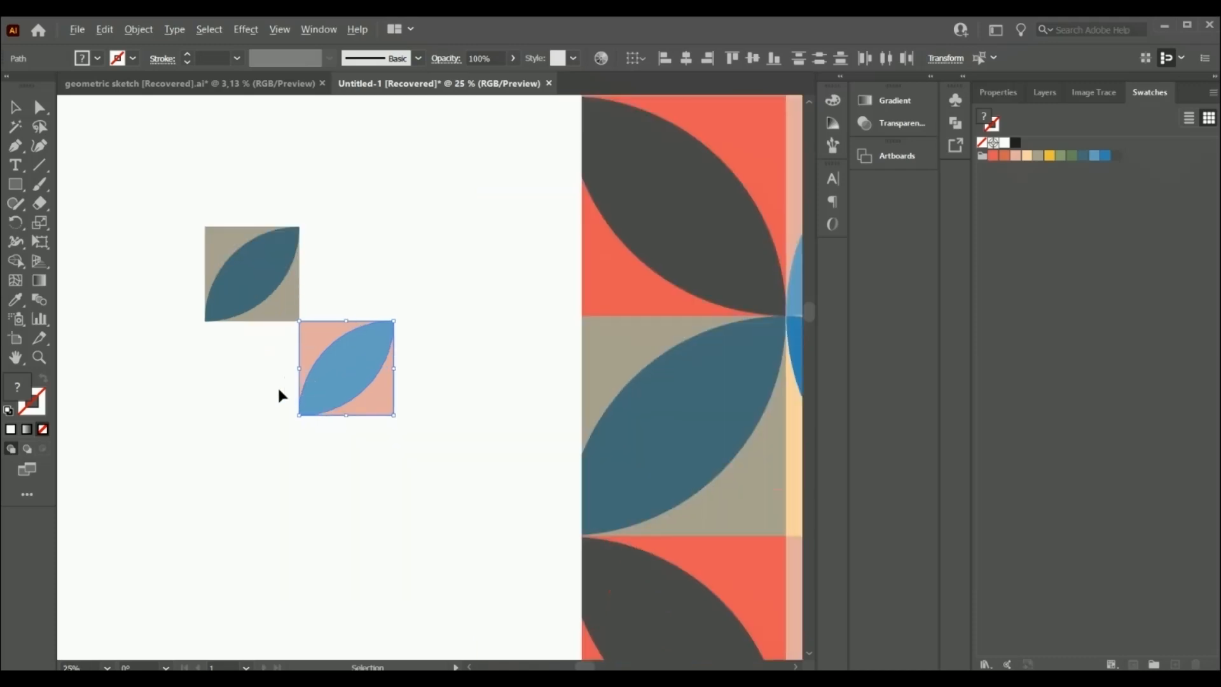
pyautogui.scroll(1, 278, 396)
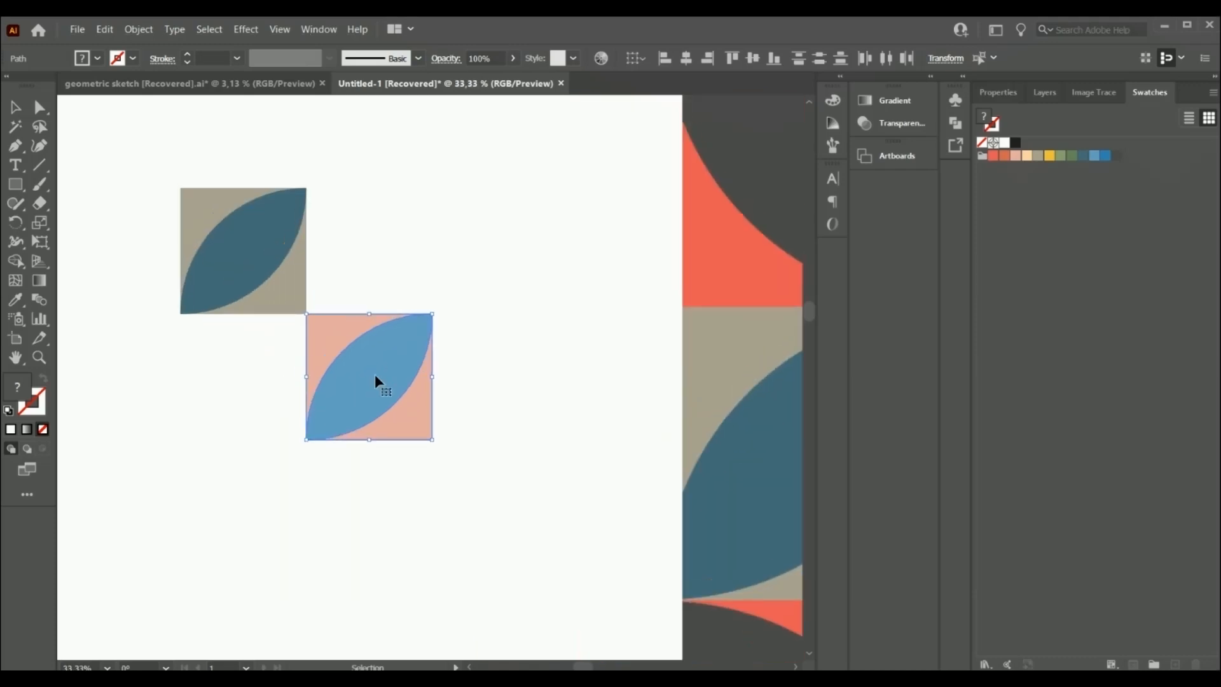
pyautogui.rightClick(528, 568)
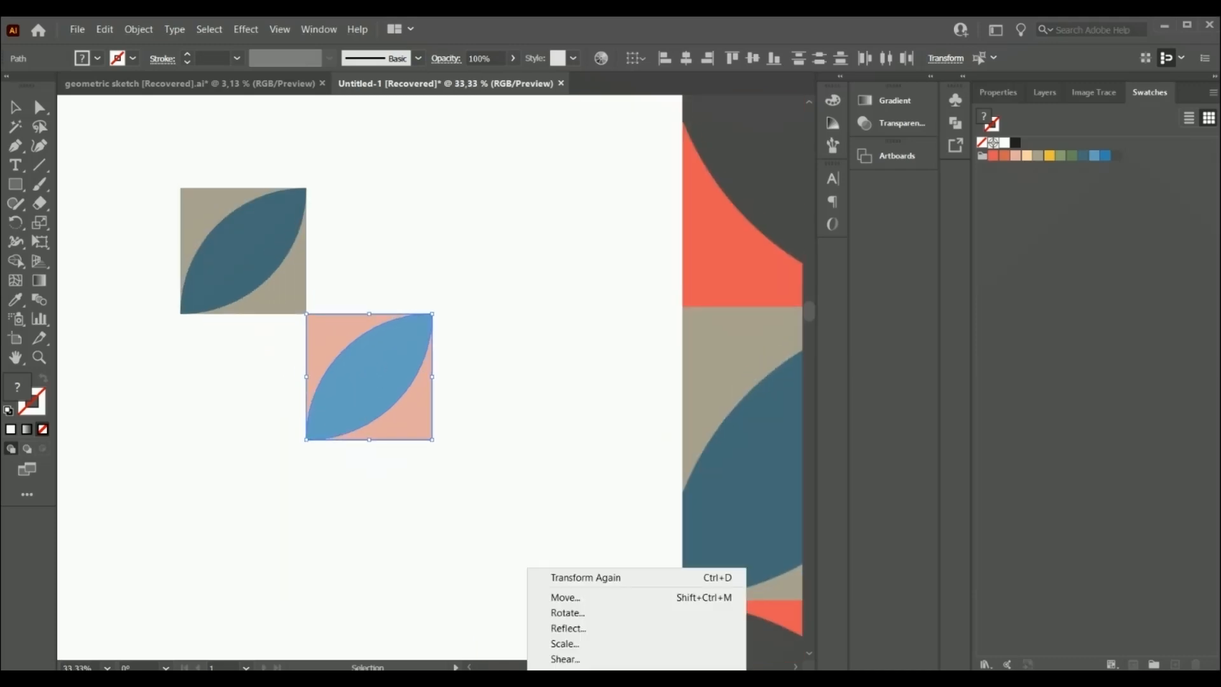
pyautogui.click(596, 601)
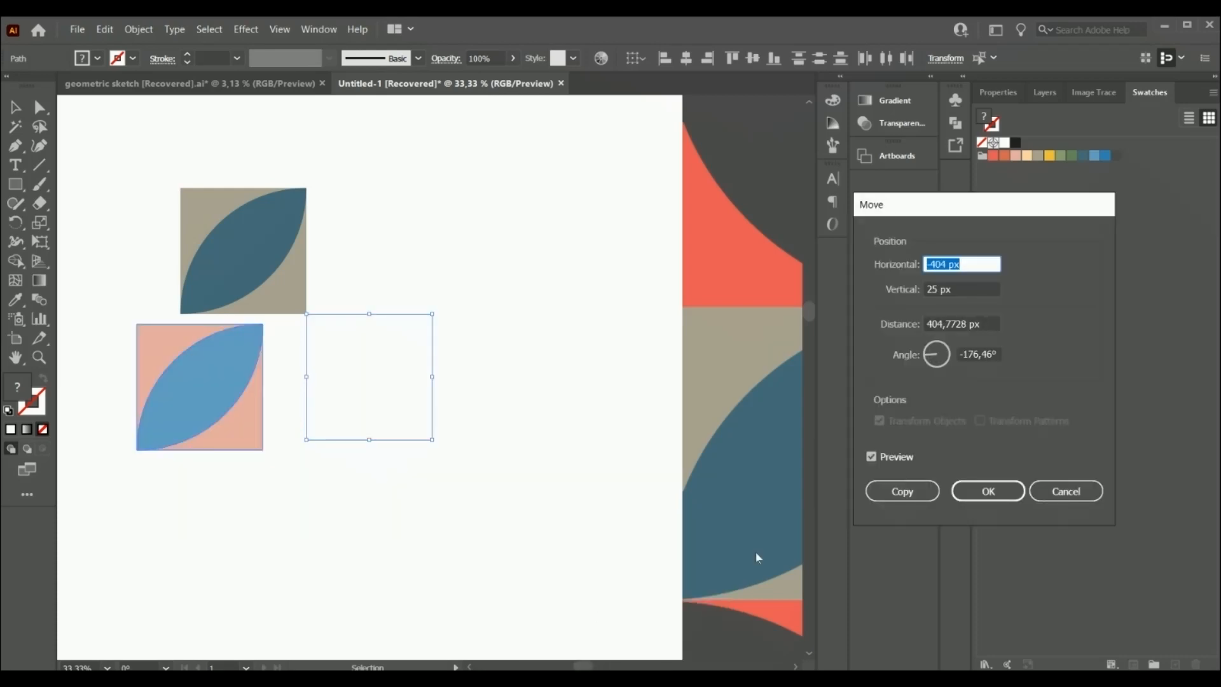
pyautogui.write('-300')
pyautogui.press('Tab')
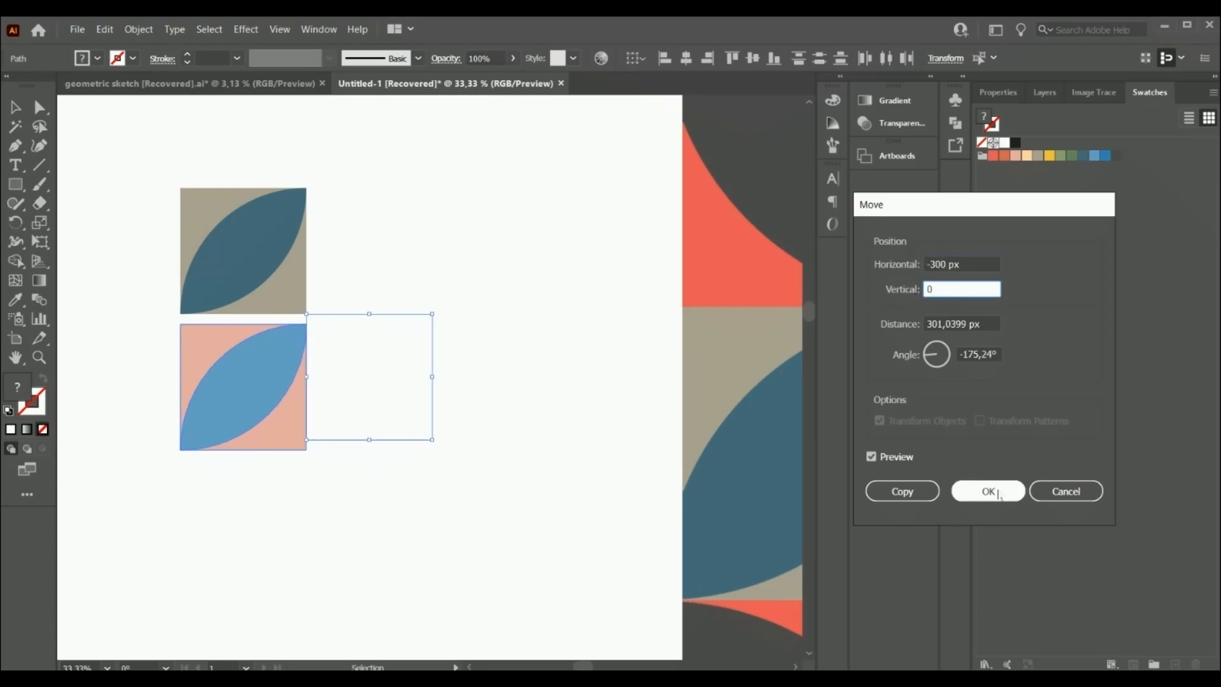
pyautogui.click(924, 489)
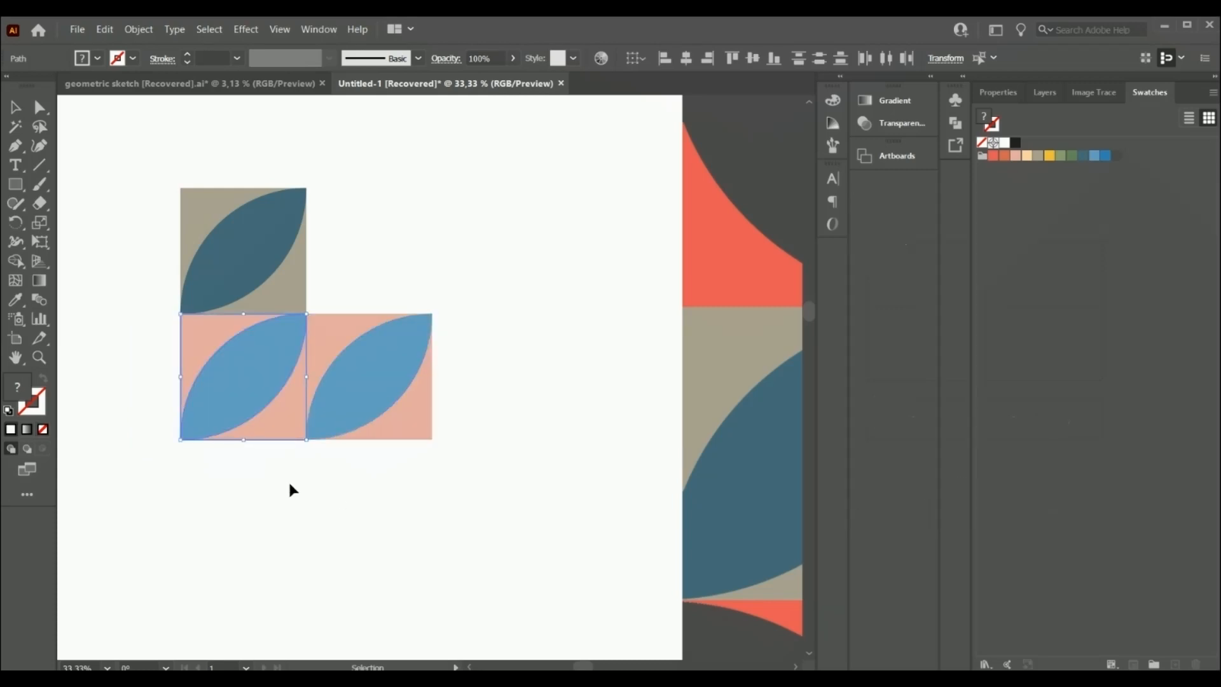
# Reflect the copied pink tile across the vertical axis
pyautogui.rightClick(368, 563)
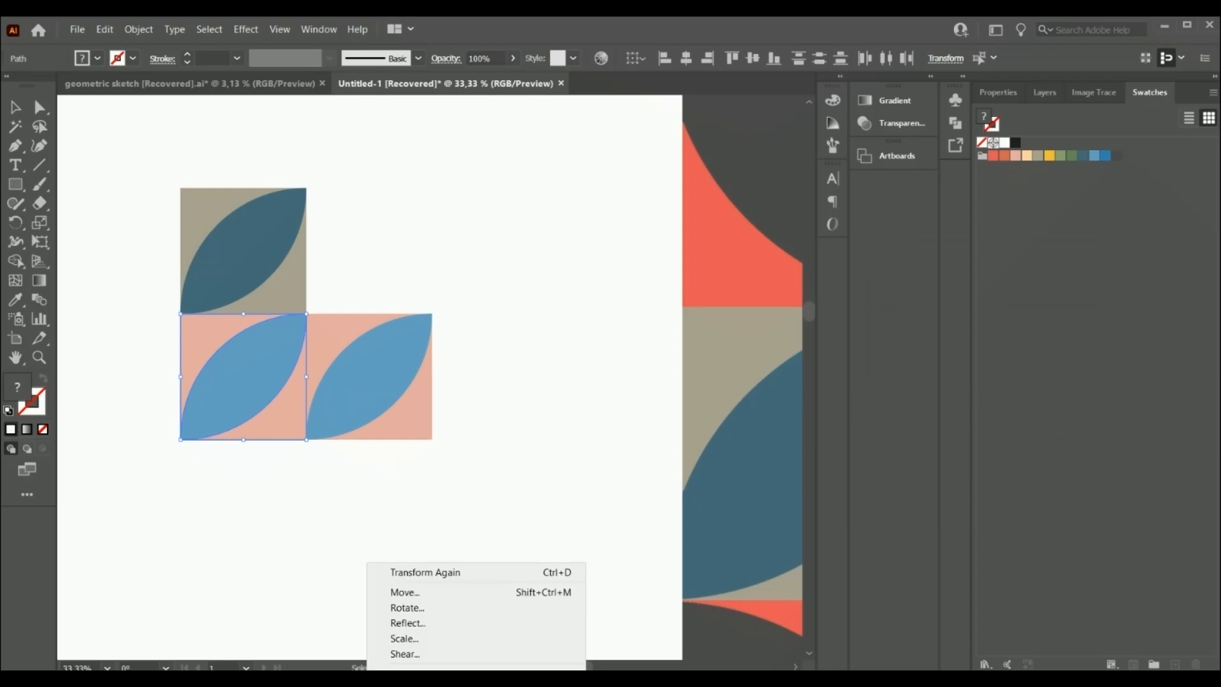
pyautogui.click(425, 623)
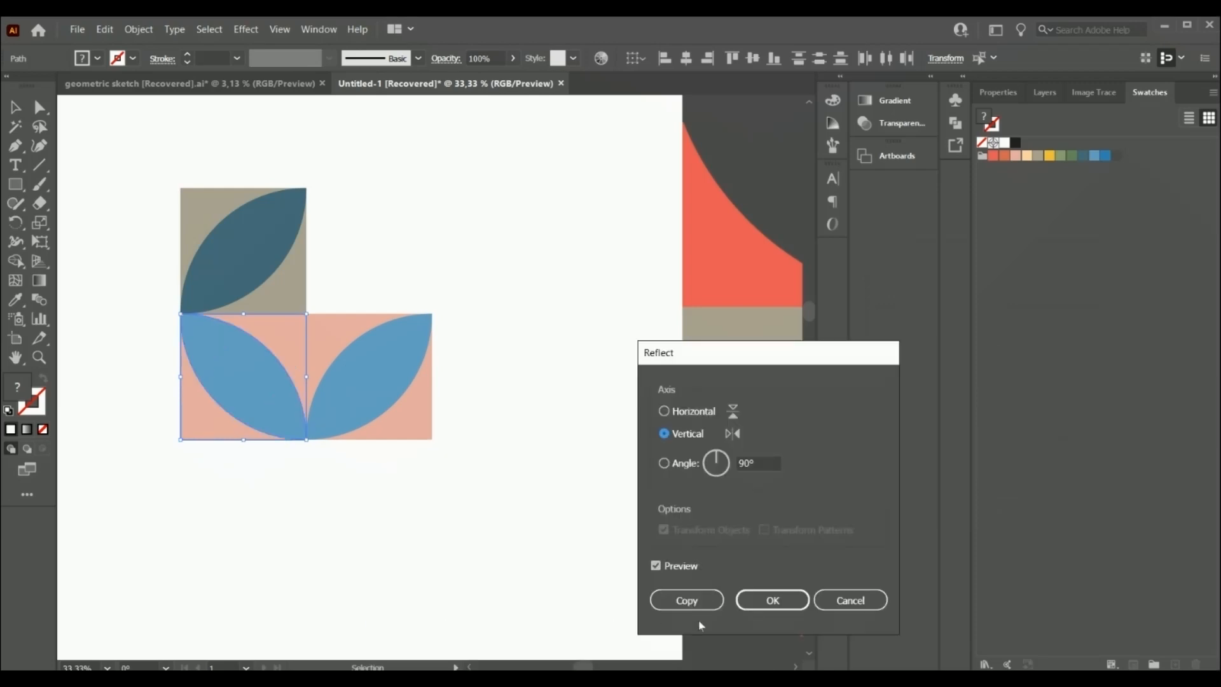
pyautogui.click(773, 600)
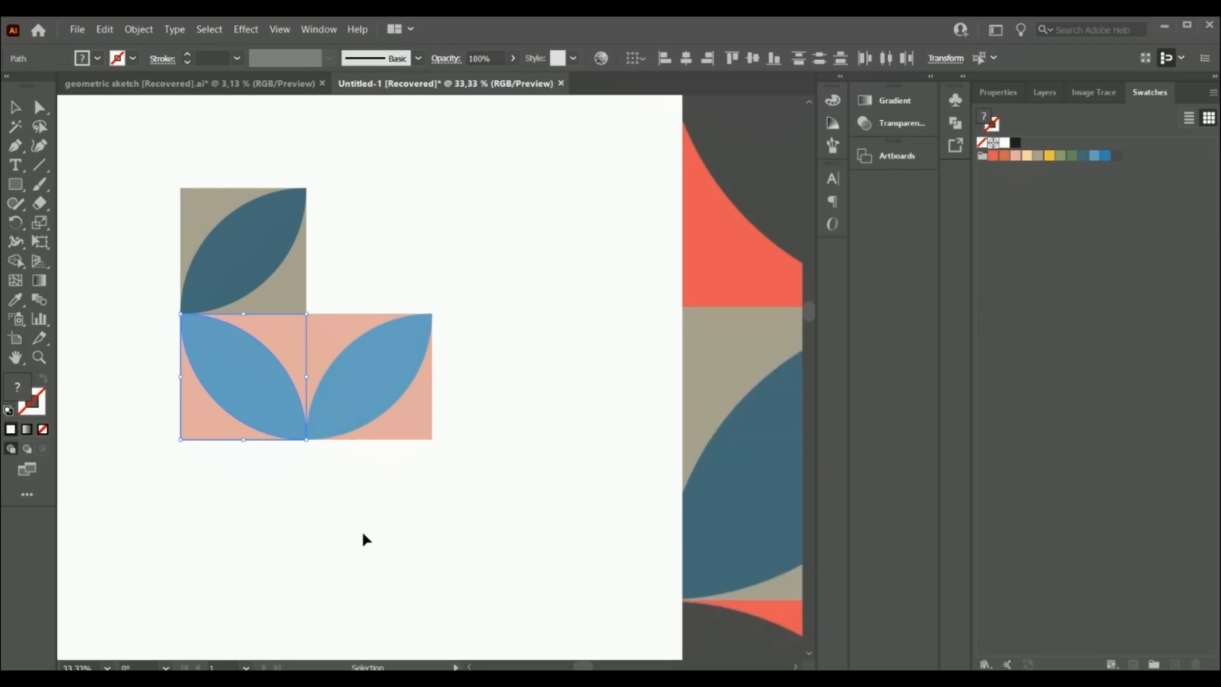
# Fill both corner pieces of the reflected tile with the coral red swatch and its leaf with the dark grey swatch
pyautogui.click(332, 523)
pyautogui.click(283, 341)
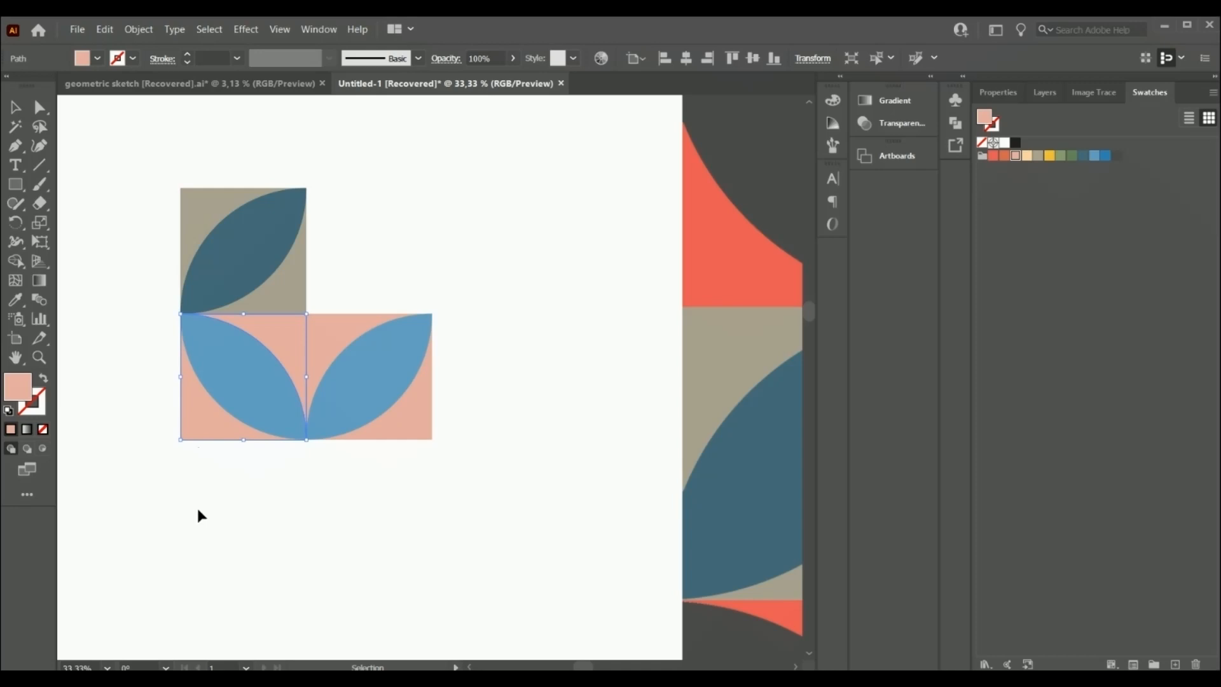
pyautogui.keyDown('shift'); pyautogui.click(199, 422); pyautogui.keyUp('shift')
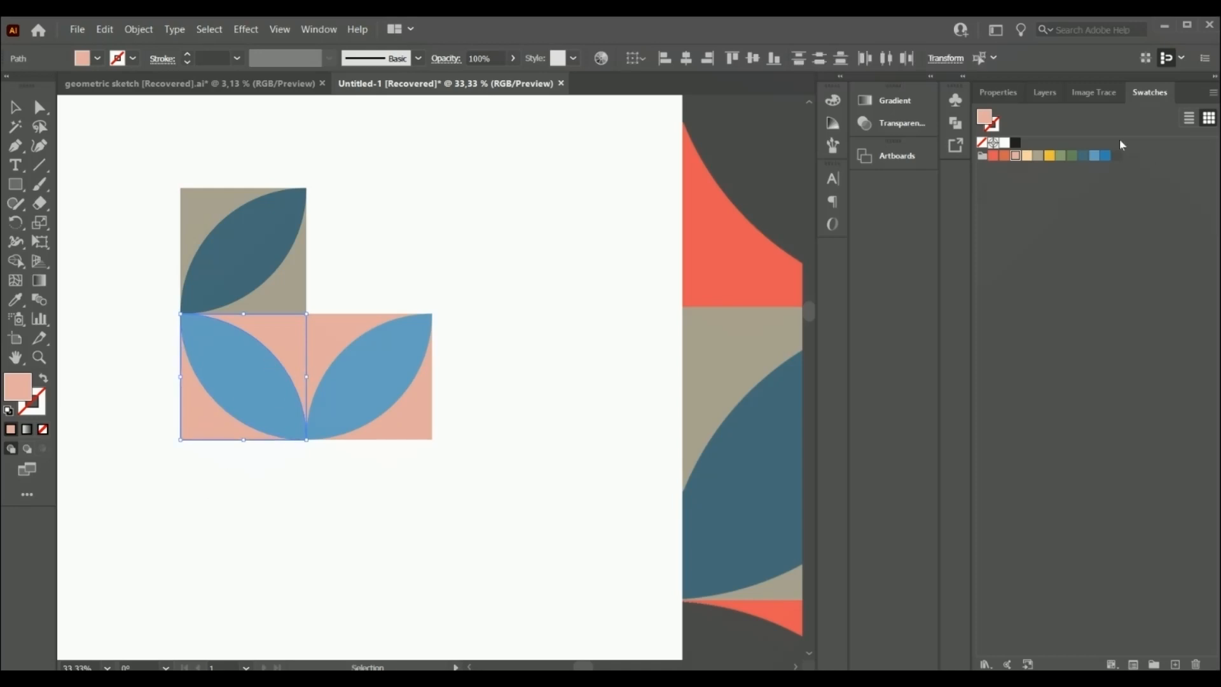
pyautogui.click(995, 157)
pyautogui.click(257, 499)
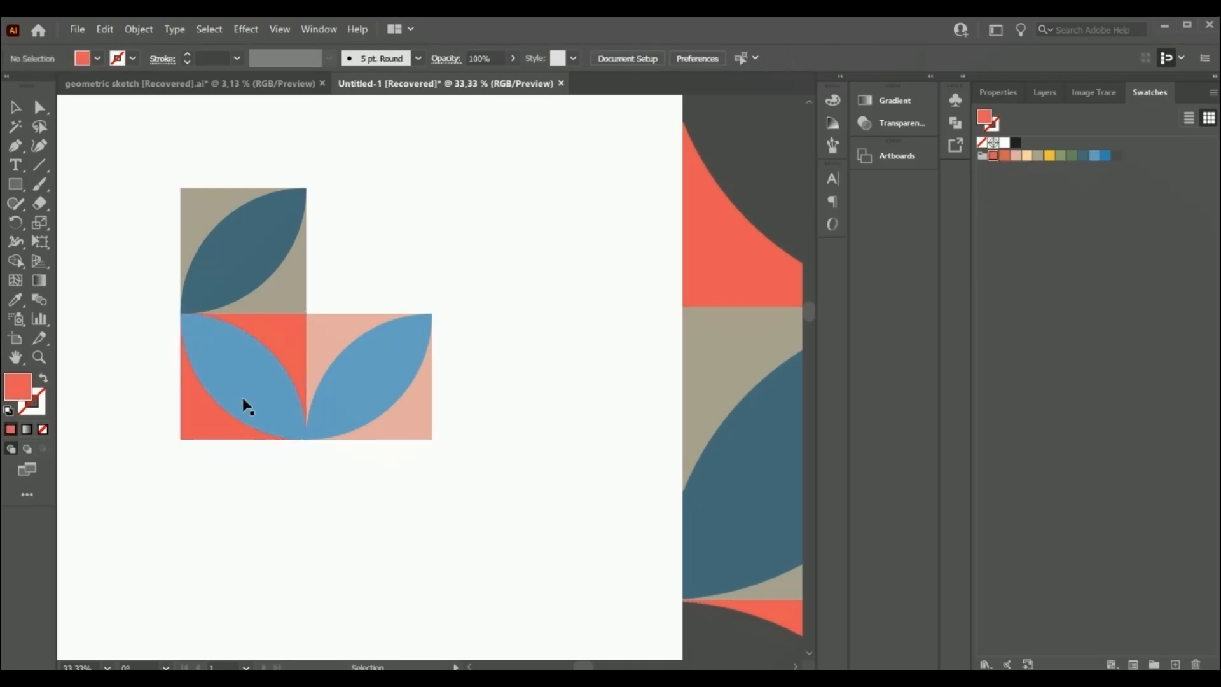
pyautogui.click(243, 404)
pyautogui.click(1116, 156)
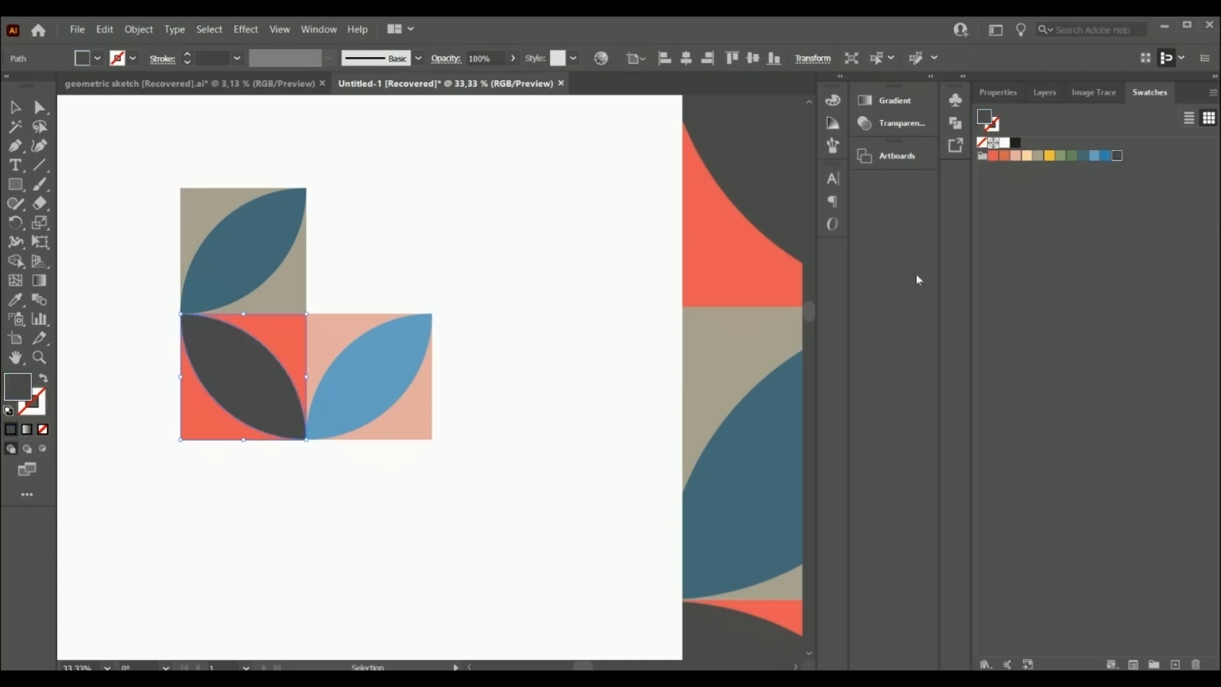
pyautogui.click(518, 449)
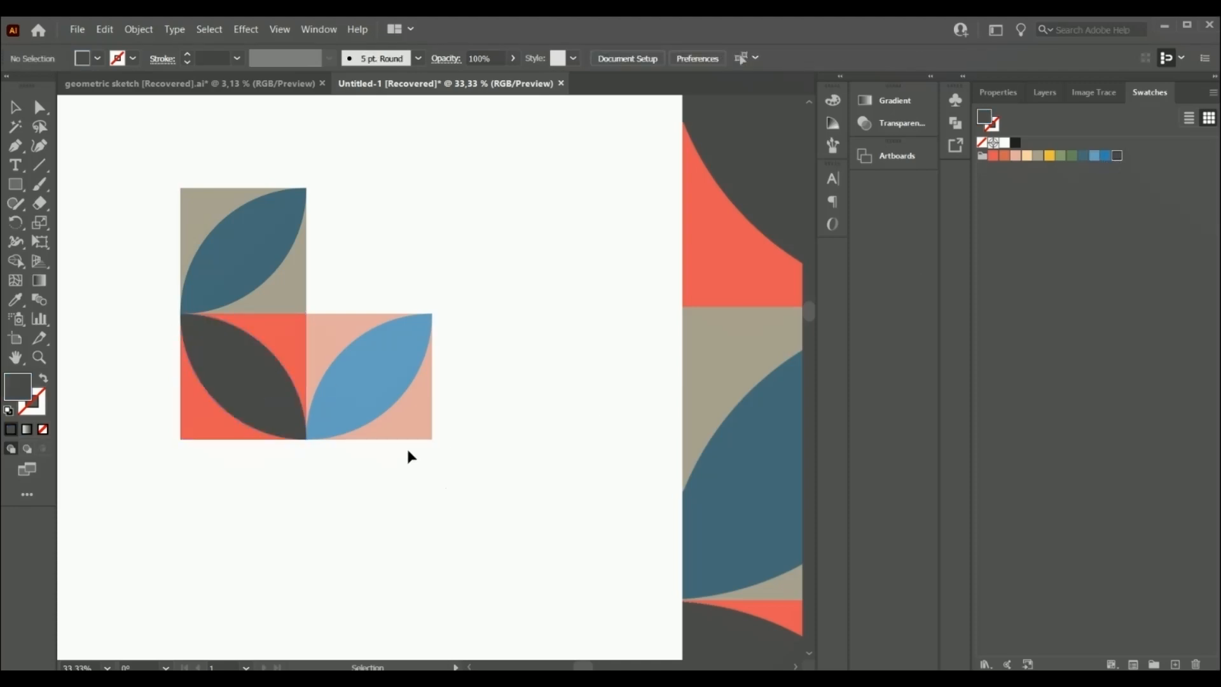
# Make a copy of the whole coral red tile moved 300 px horizontally and -300 px vertically
pyautogui.scroll(-5, 575, 384)
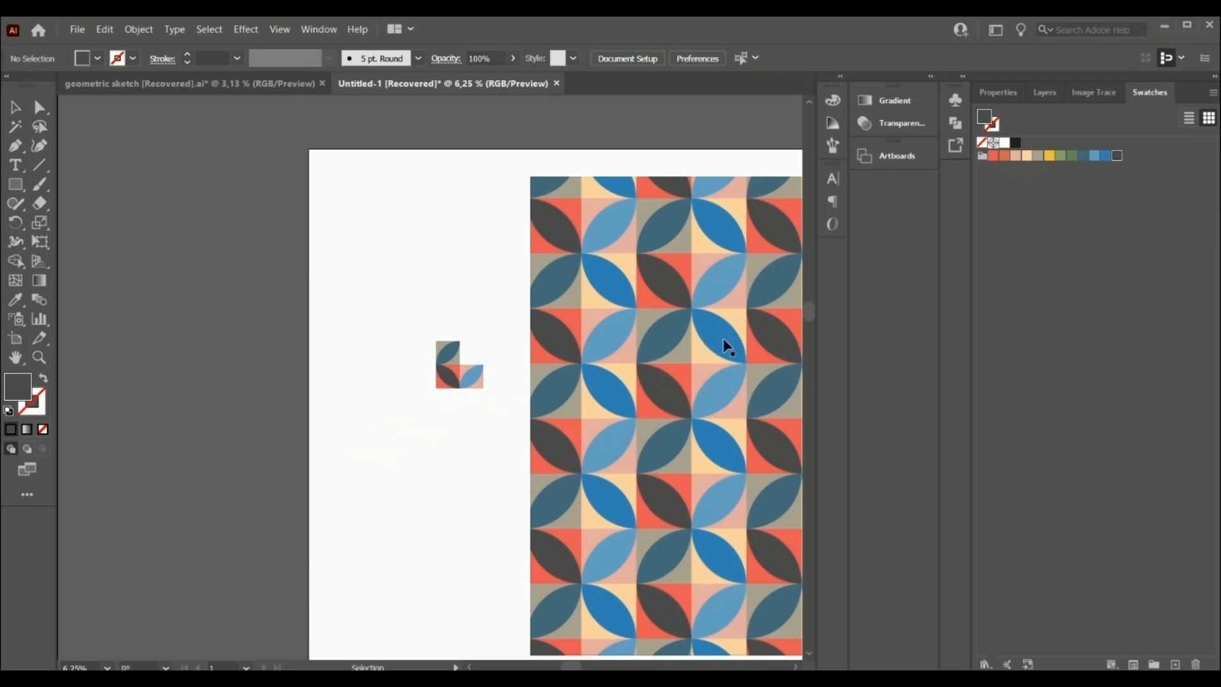
pyautogui.scroll(5, 452, 383)
pyautogui.scroll(2, 457, 372)
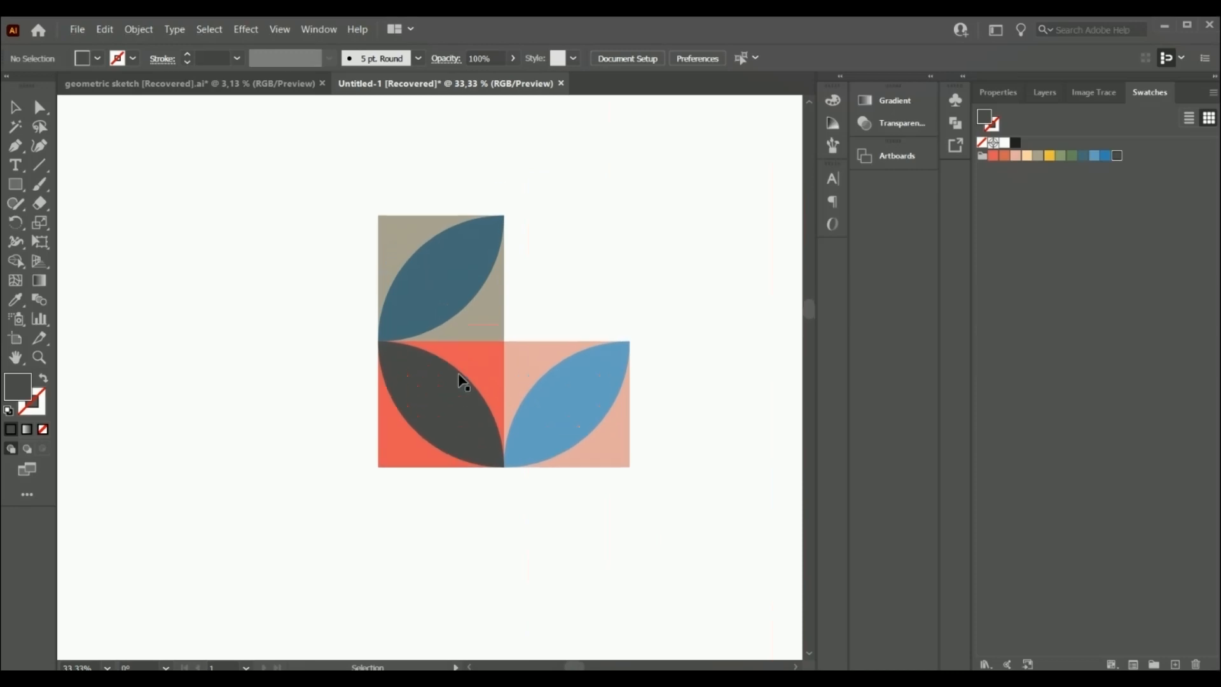
pyautogui.moveTo(358, 403); pyautogui.dragTo(486, 461)
pyautogui.rightClick(618, 311)
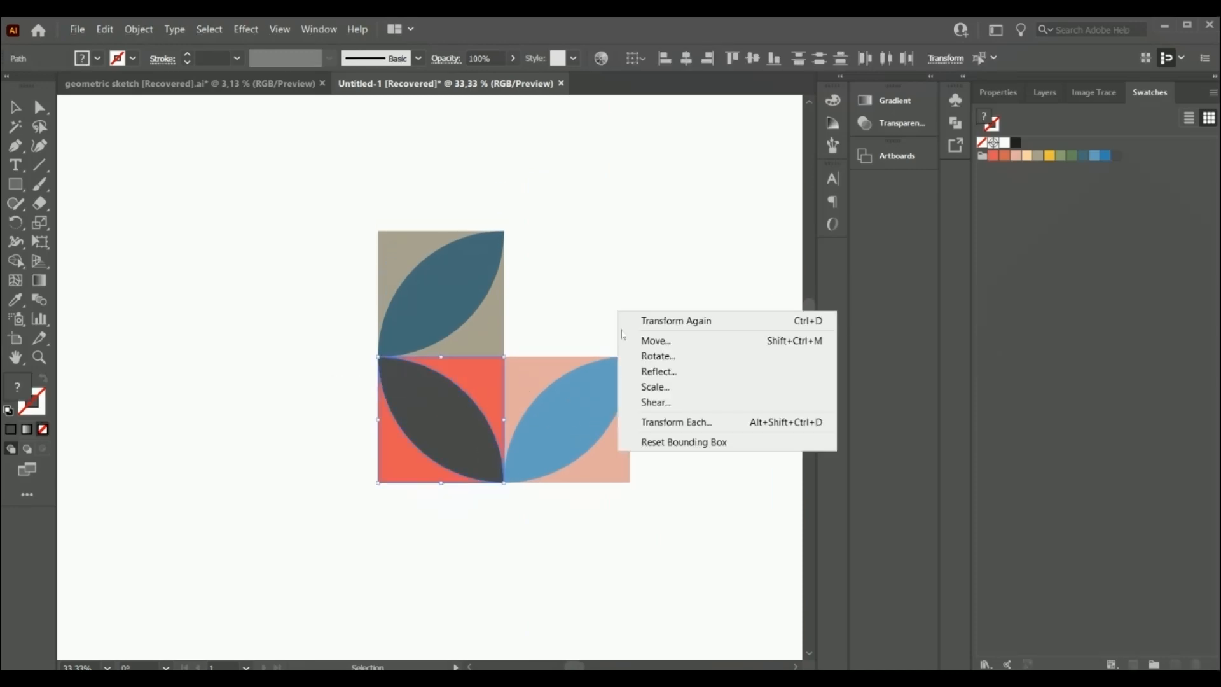
pyautogui.click(648, 346)
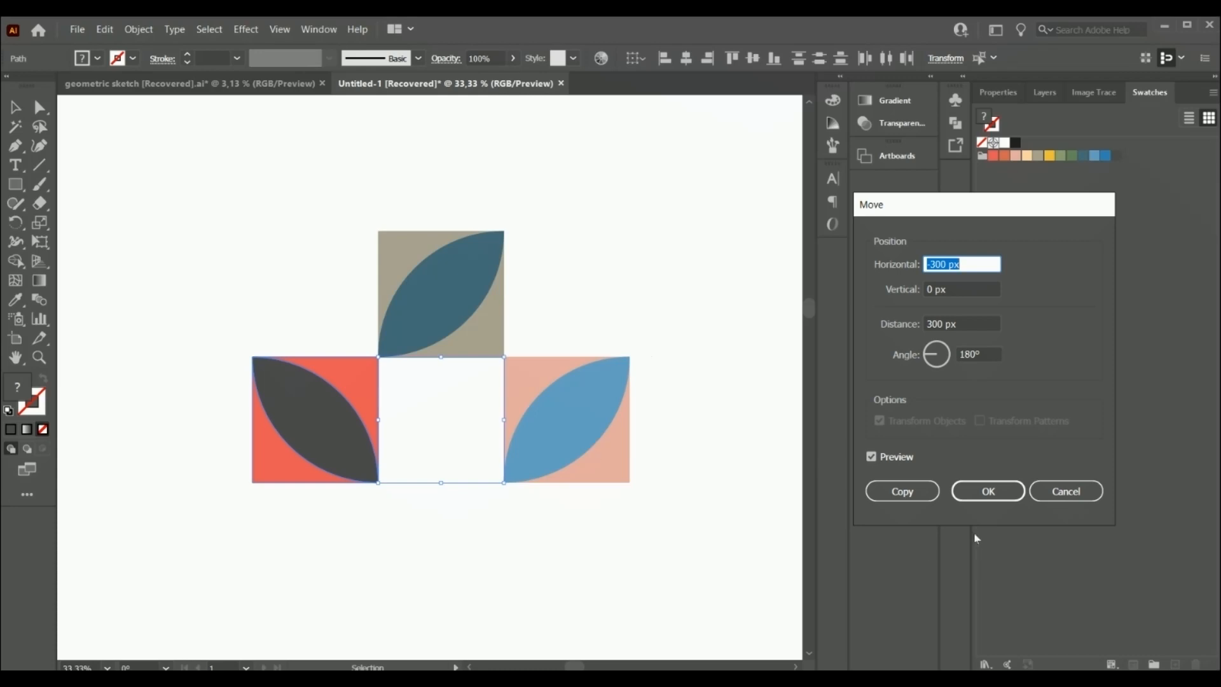
pyautogui.write('300')
pyautogui.click(952, 288)
pyautogui.moveTo(952, 288); pyautogui.dragTo(906, 287)
pyautogui.write('-')
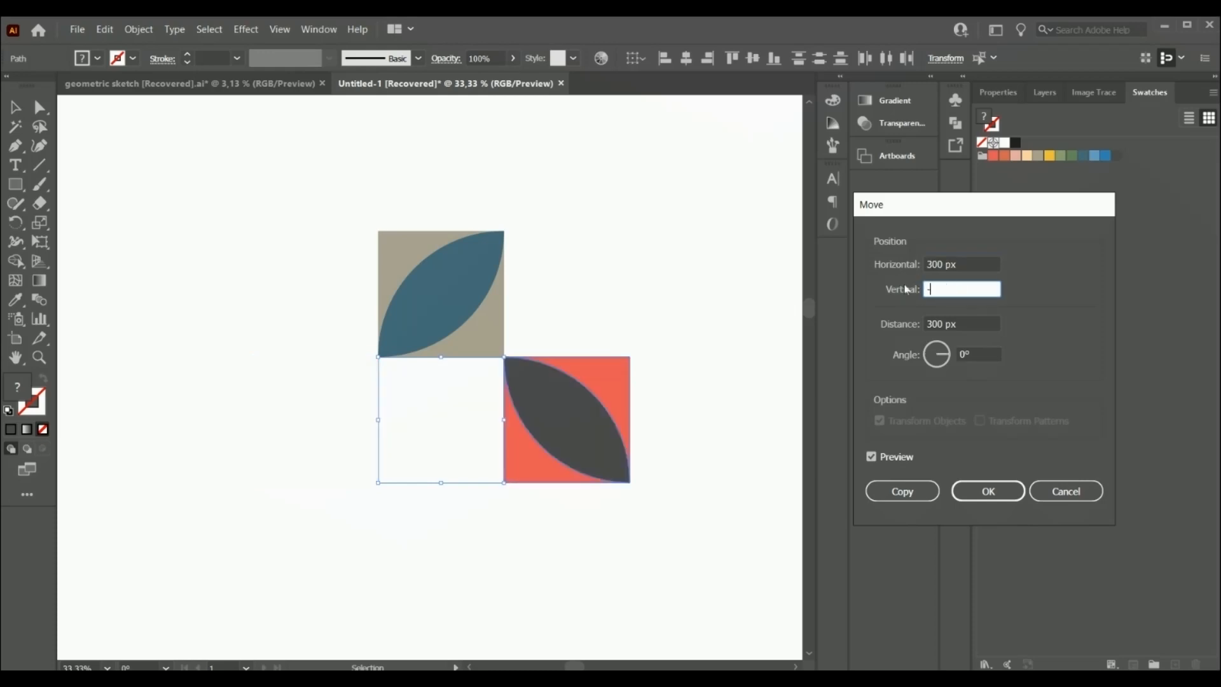
pyautogui.write('300')
pyautogui.press('Tab')
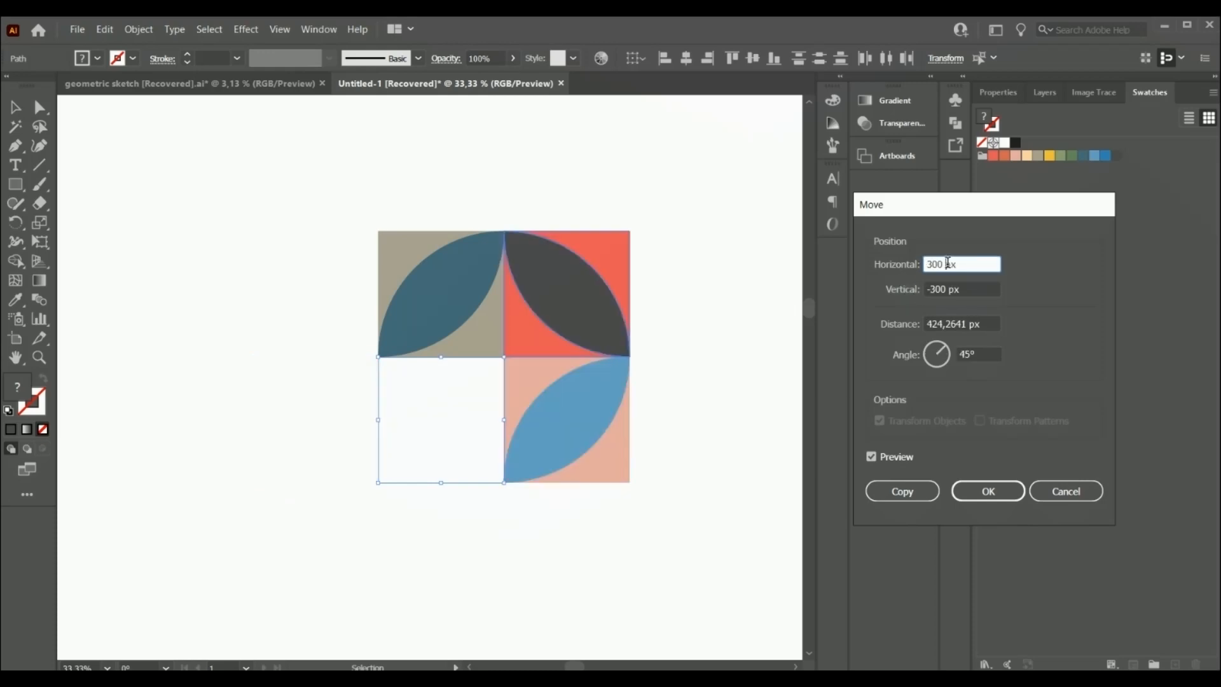
pyautogui.click(902, 490)
pyautogui.click(708, 536)
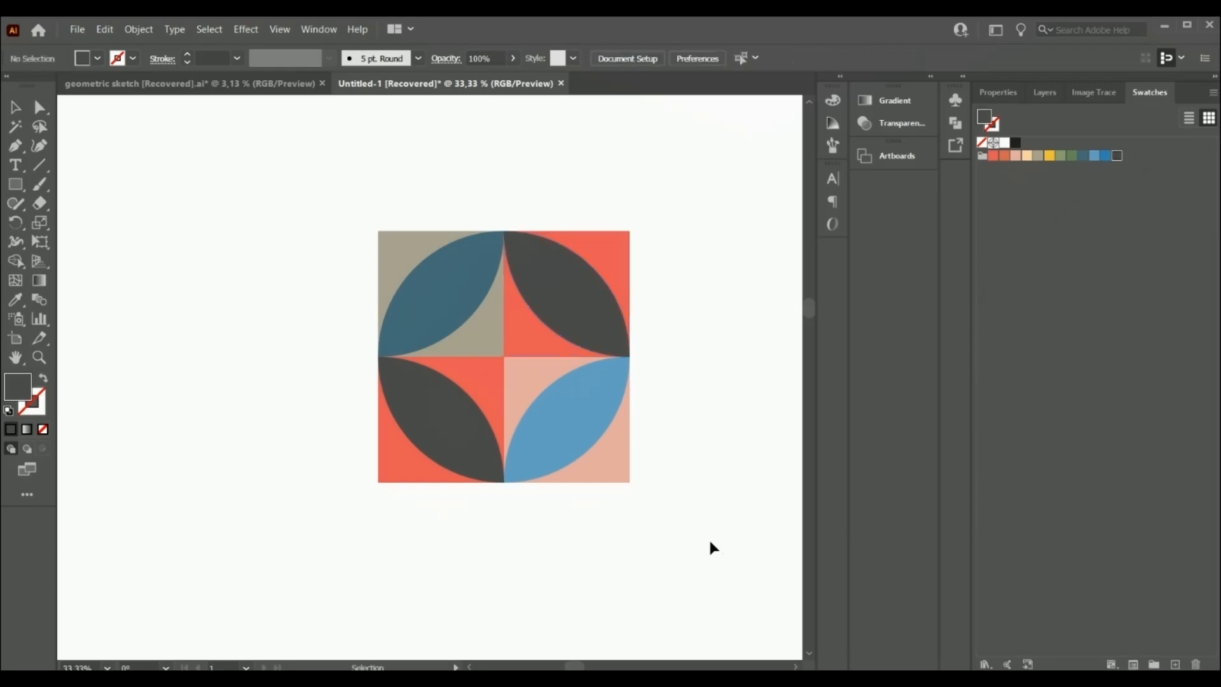
# Fill both corner pieces of the new upper tile with the R=253 G=213 B=161 swatch and its leaf with the bright blue swatch
pyautogui.click(520, 354)
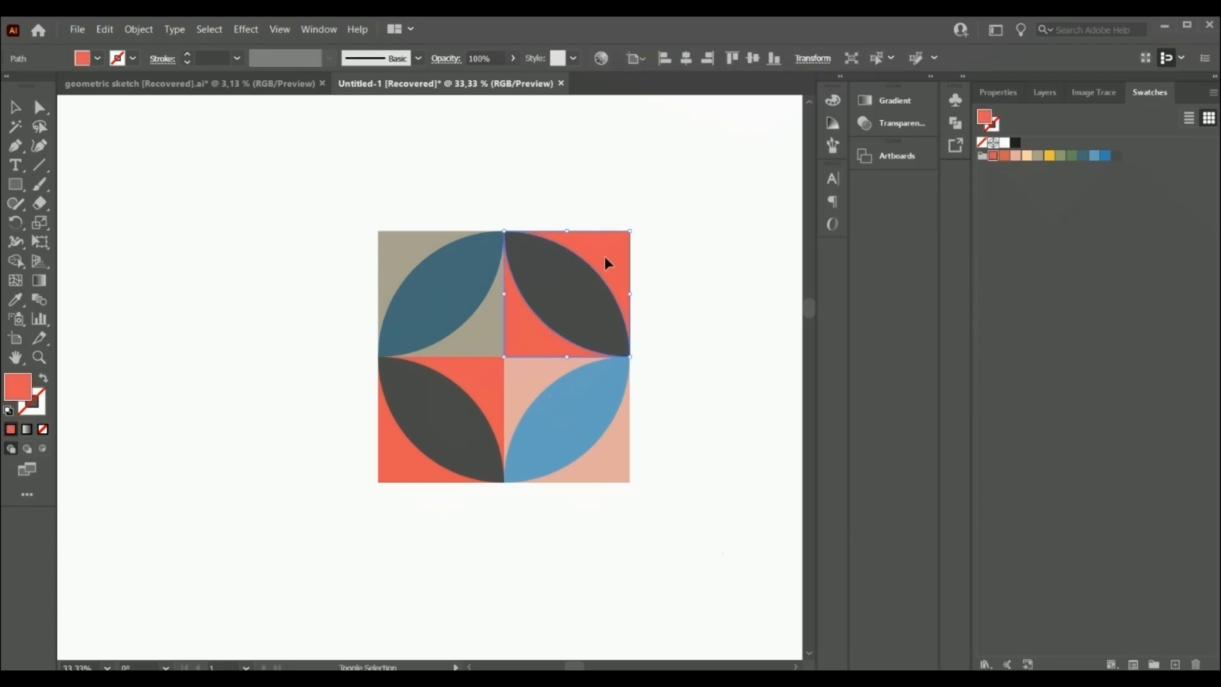
pyautogui.click(1027, 156)
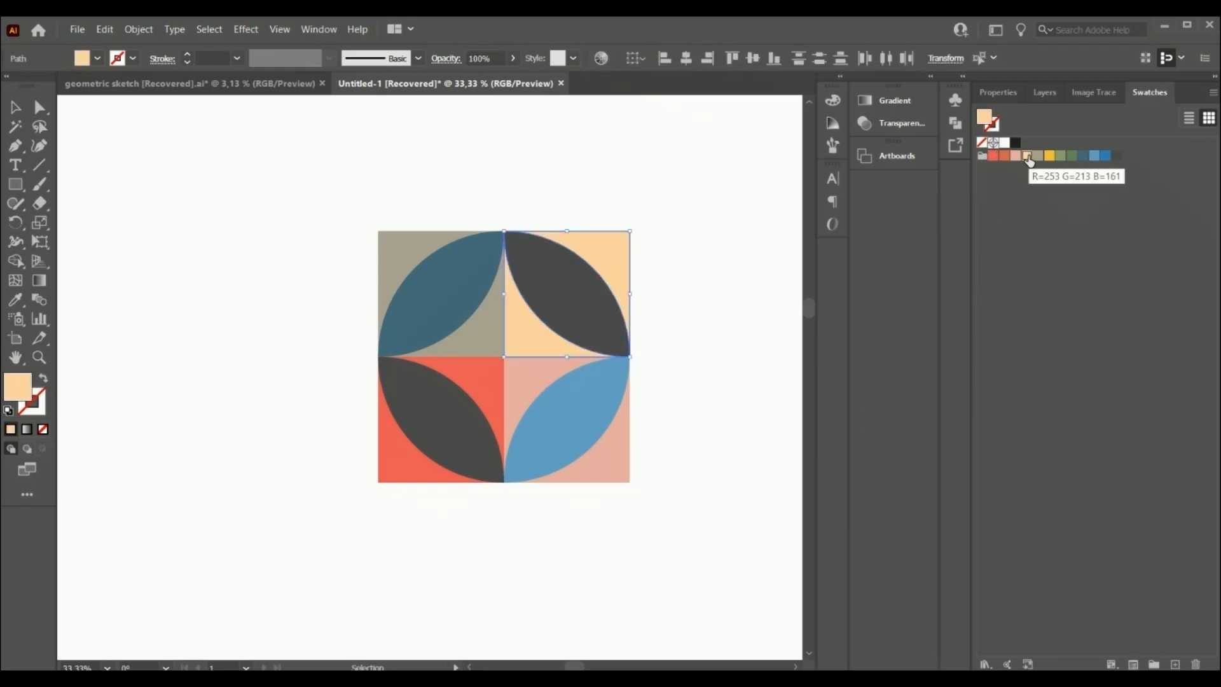
pyautogui.click(696, 374)
pyautogui.click(584, 310)
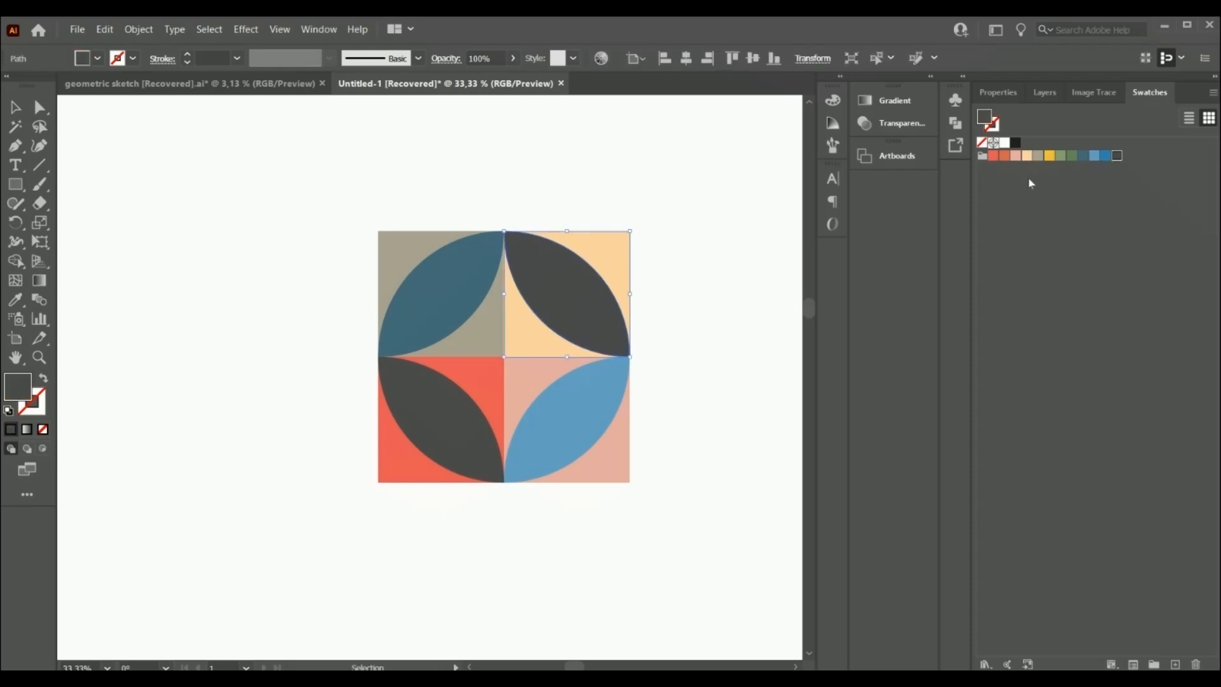
pyautogui.click(1106, 156)
# Compare the four-tile block with the reference pattern, examining how the tile colours repeat from column to column
pyautogui.scroll(-3, 757, 478)
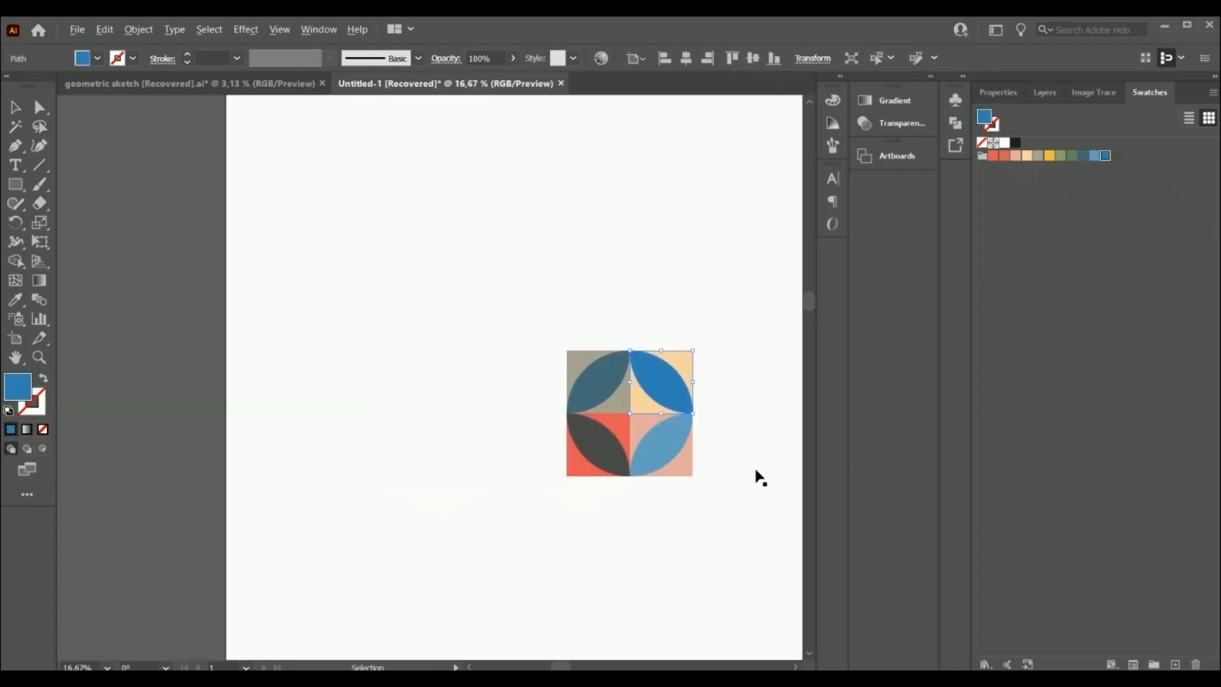
pyautogui.hscroll(5, 448, 377)
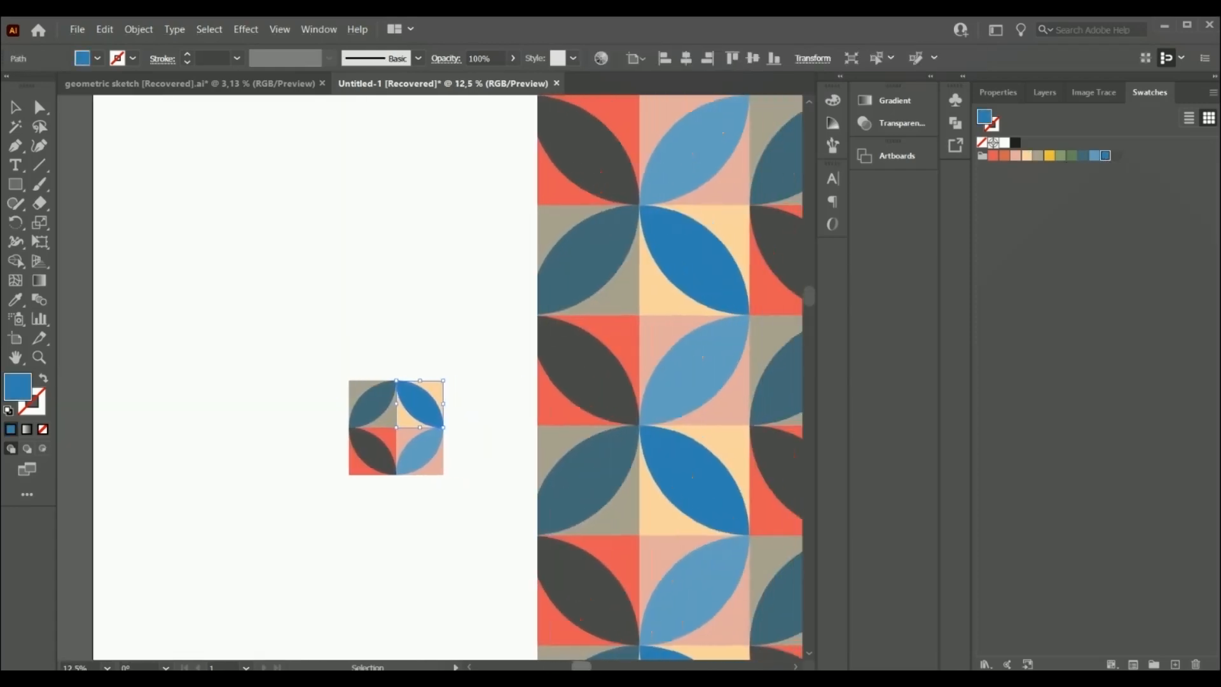
pyautogui.hscroll(6, 429, 377)
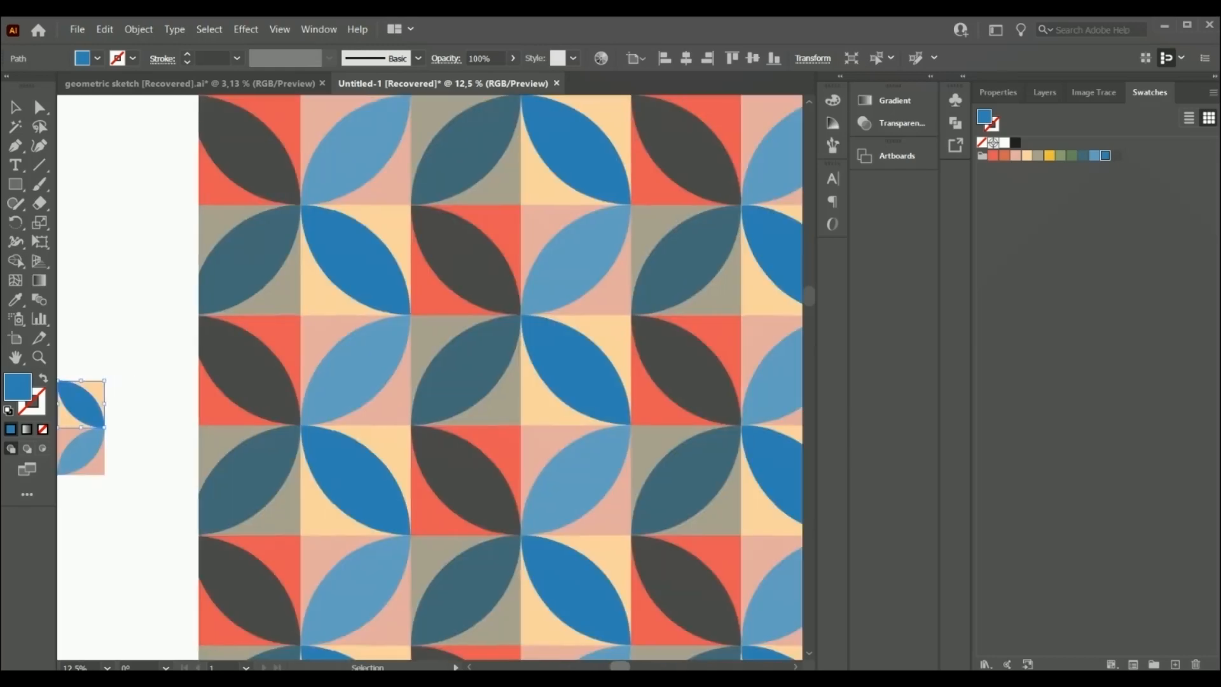
pyautogui.hscroll(-3, 430, 377)
pyautogui.hscroll(-7, 551, 529)
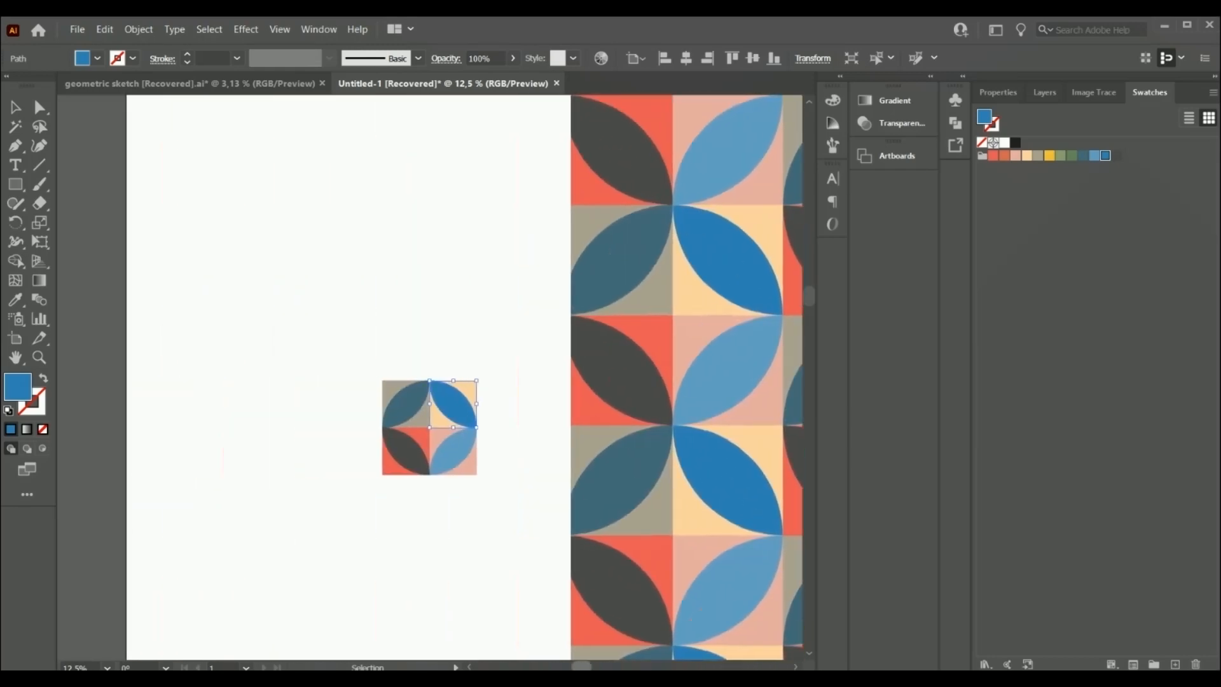
pyautogui.scroll(1, 552, 530)
pyautogui.scroll(1, 553, 533)
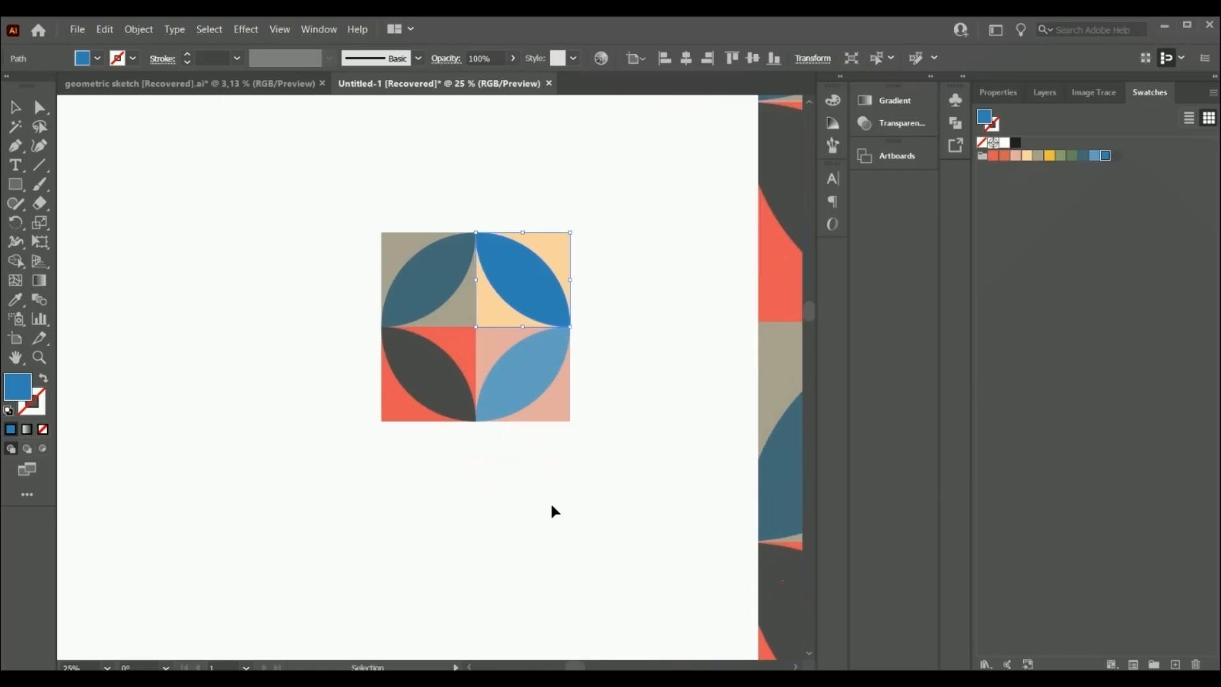
# Select the whole four-tile block and store it as a new pattern swatch, leaving the artwork deselected
pyautogui.click(552, 506)
pyautogui.moveTo(416, 242); pyautogui.dragTo(585, 473)
pyautogui.moveTo(529, 370); pyautogui.dragTo(1025, 143)
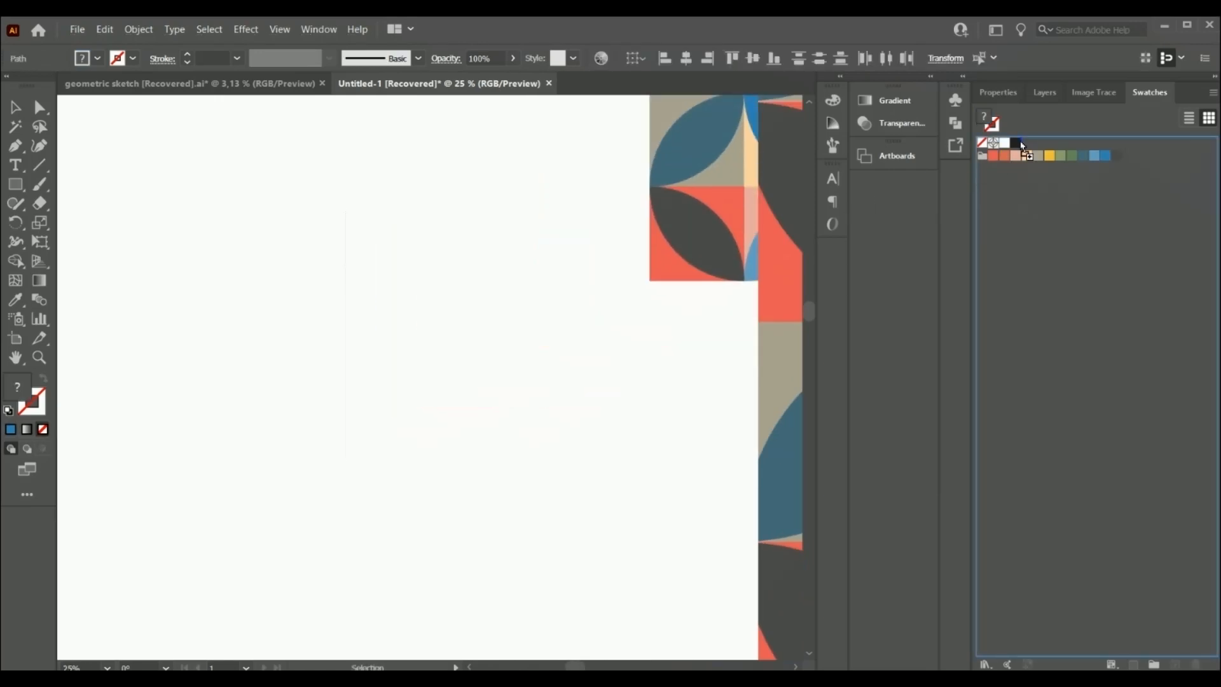
pyautogui.click(611, 389)
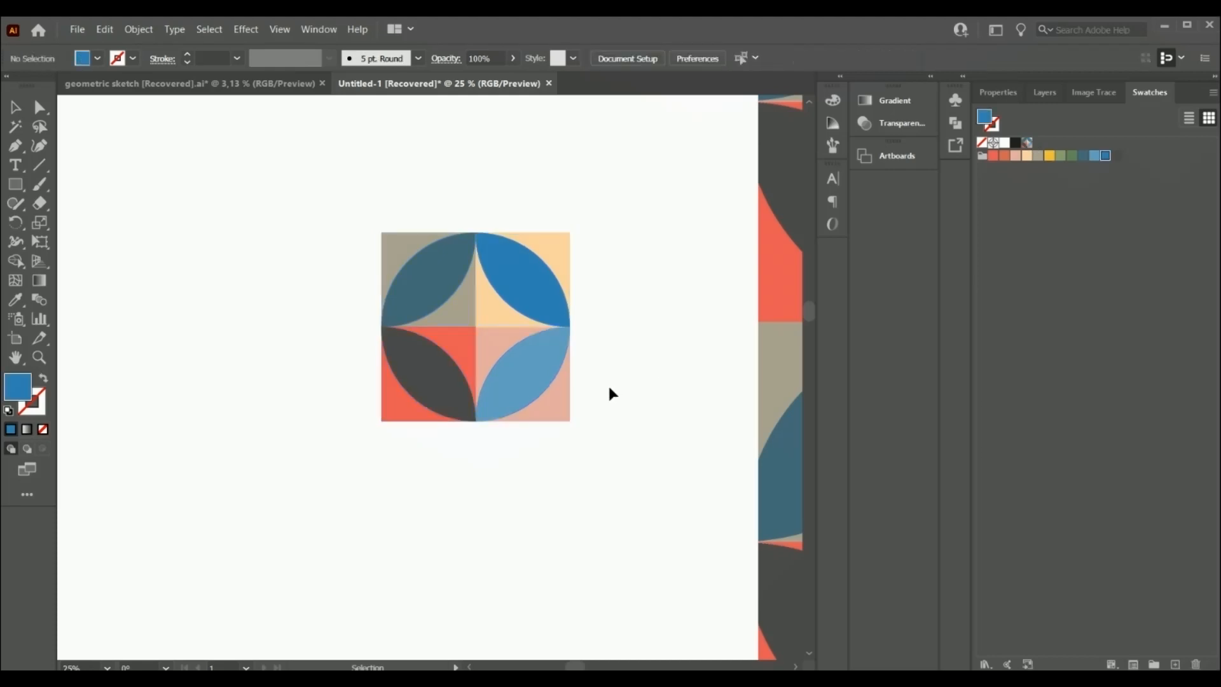
# Edit the new pattern swatch, trying the Brick by Row tile type before setting it to Brick by Column, and finish the edit
pyautogui.doubleClick(1026, 145)
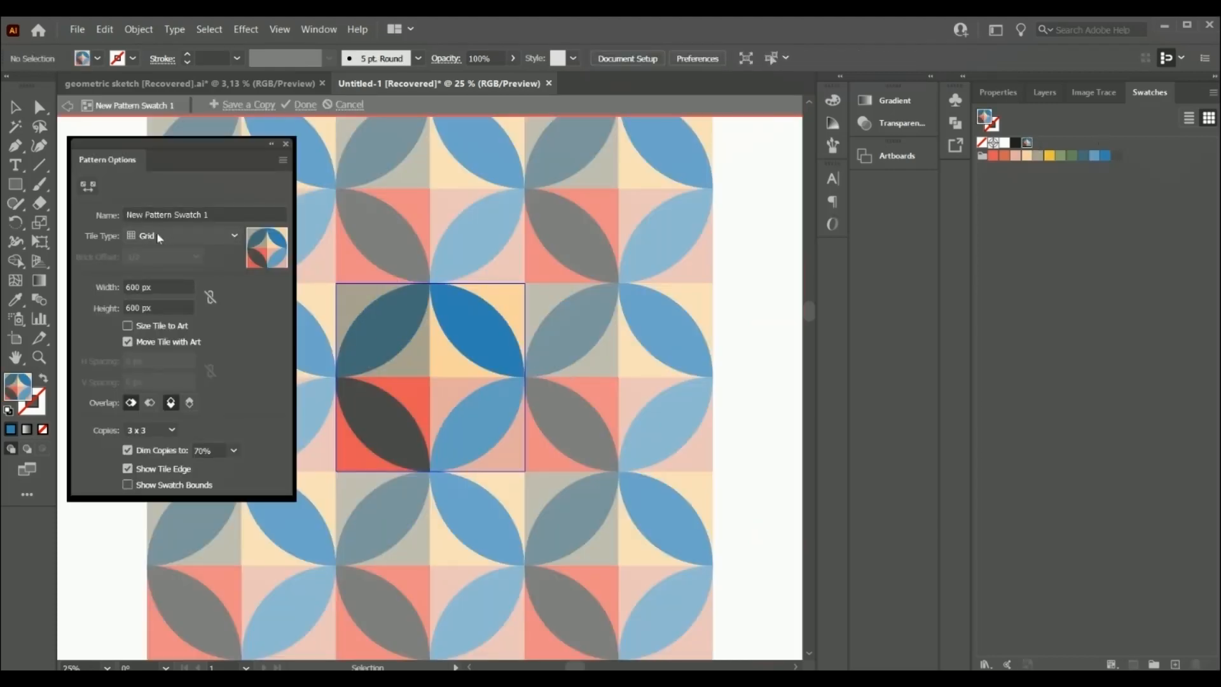
pyautogui.scroll(-2, 579, 366)
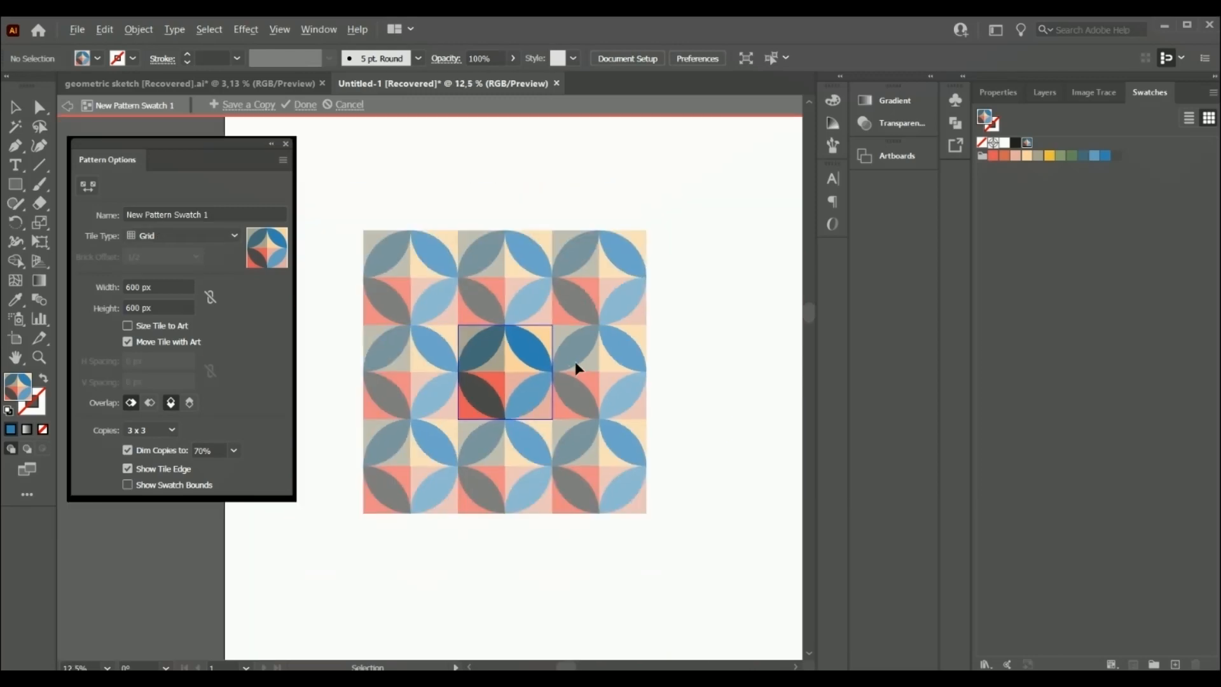
pyautogui.click(184, 236)
pyautogui.click(184, 267)
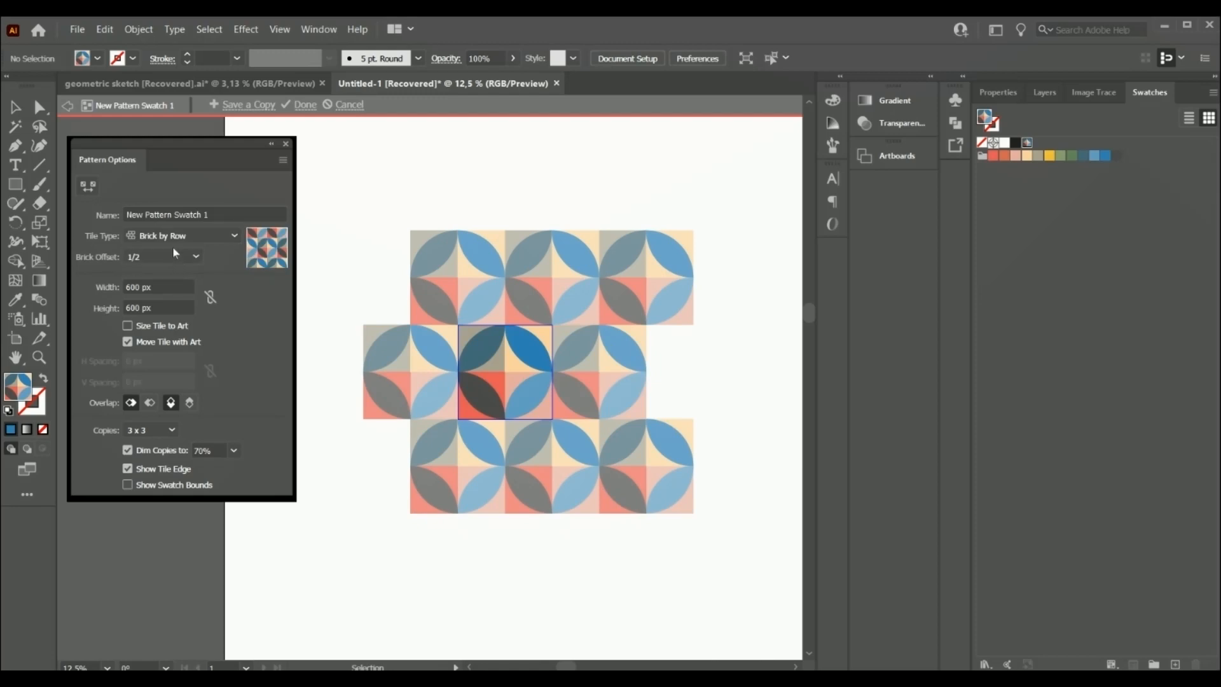
pyautogui.click(178, 235)
pyautogui.click(175, 283)
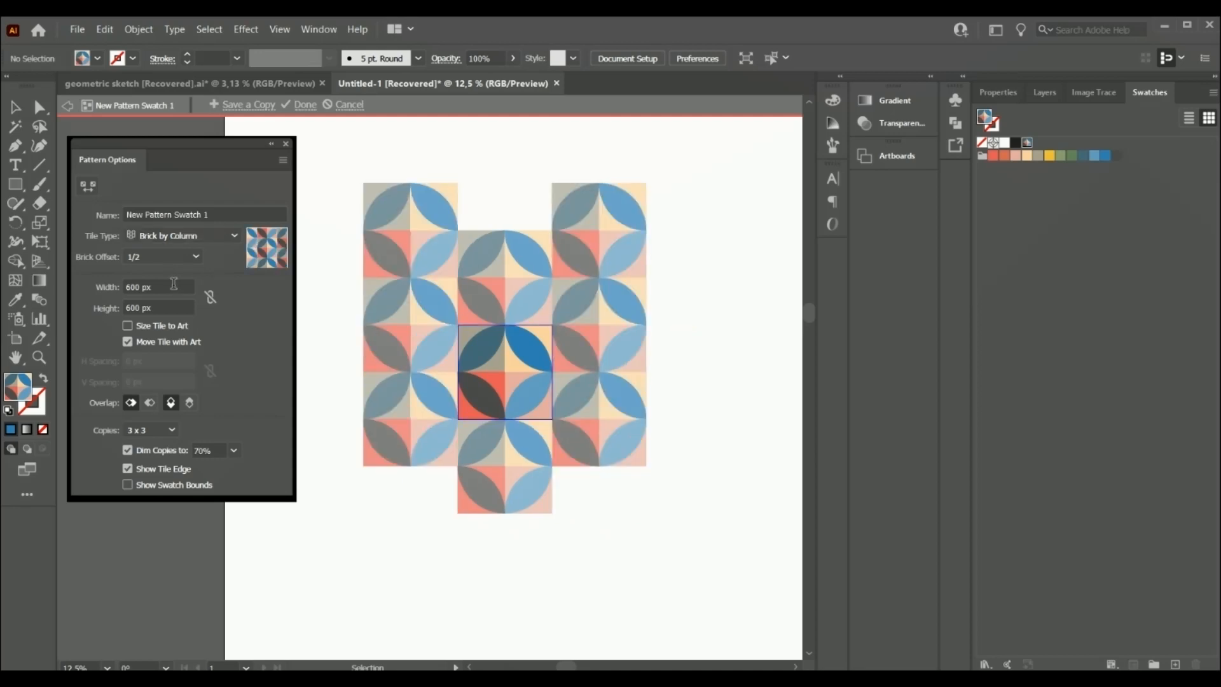
pyautogui.click(304, 106)
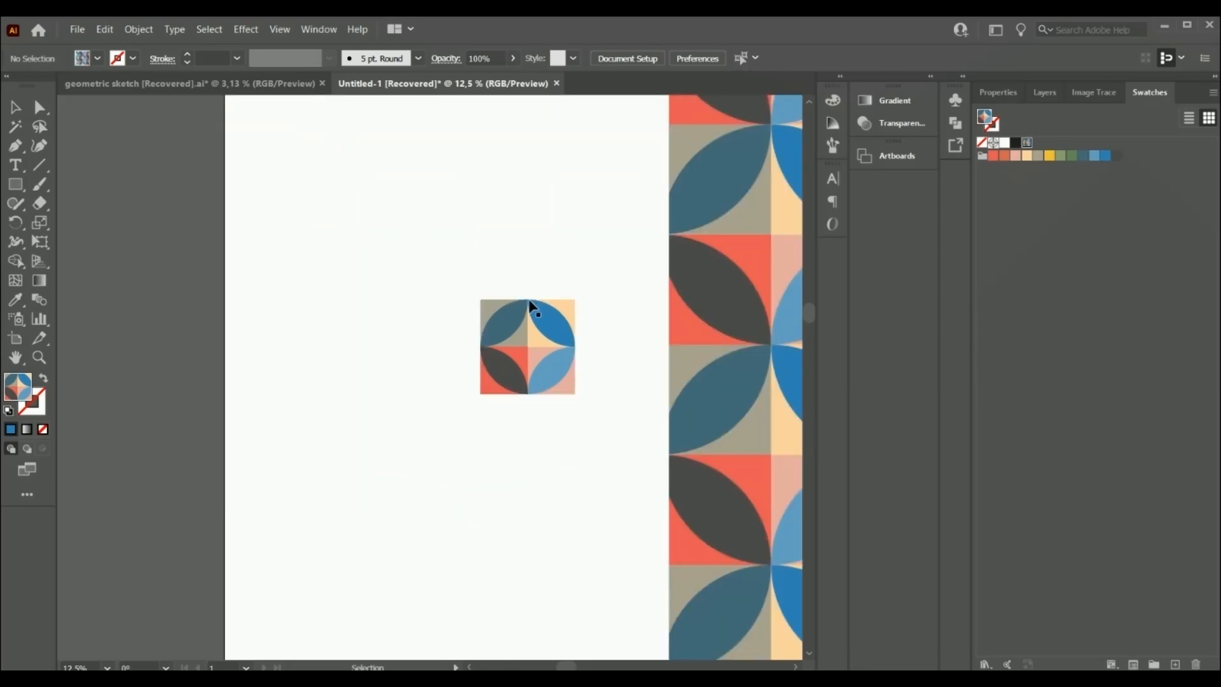
# Move the large reference pattern image off the artboard to the empty area beside it
pyautogui.hotkey('ctrl', '-')
pyautogui.hotkey('ctrl', '-')
pyautogui.hotkey('ctrl', '-')
pyautogui.hotkey('ctrl', '-')
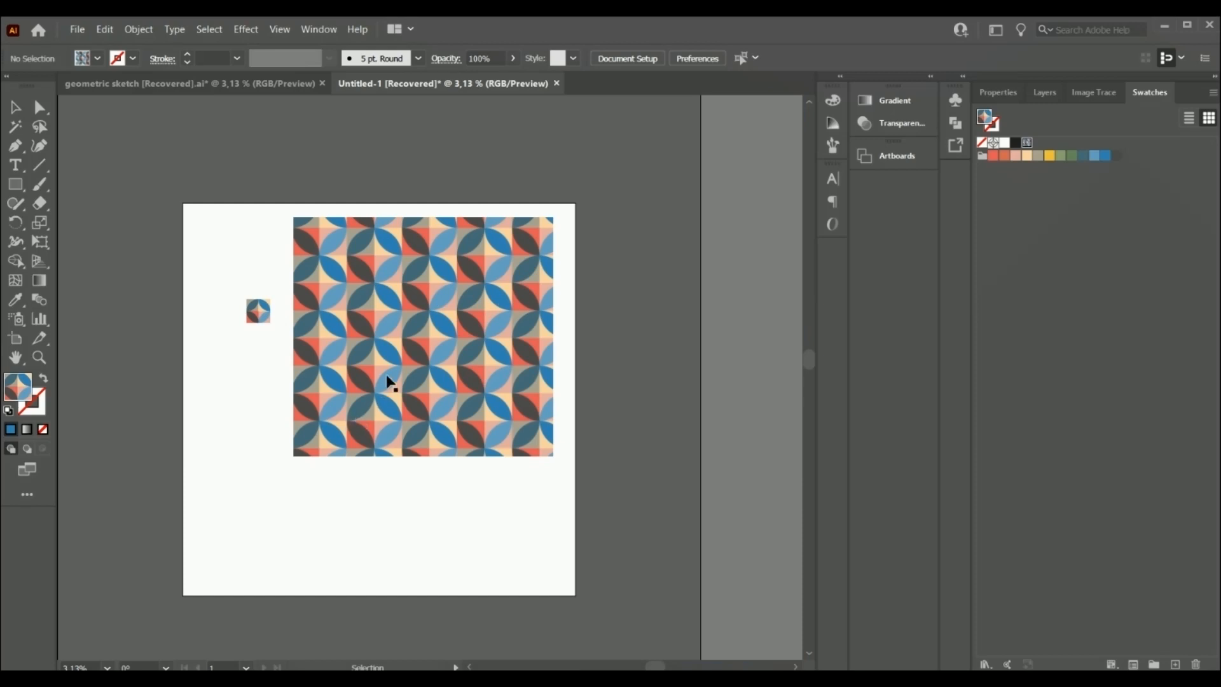
pyautogui.moveTo(390, 382); pyautogui.dragTo(674, 366)
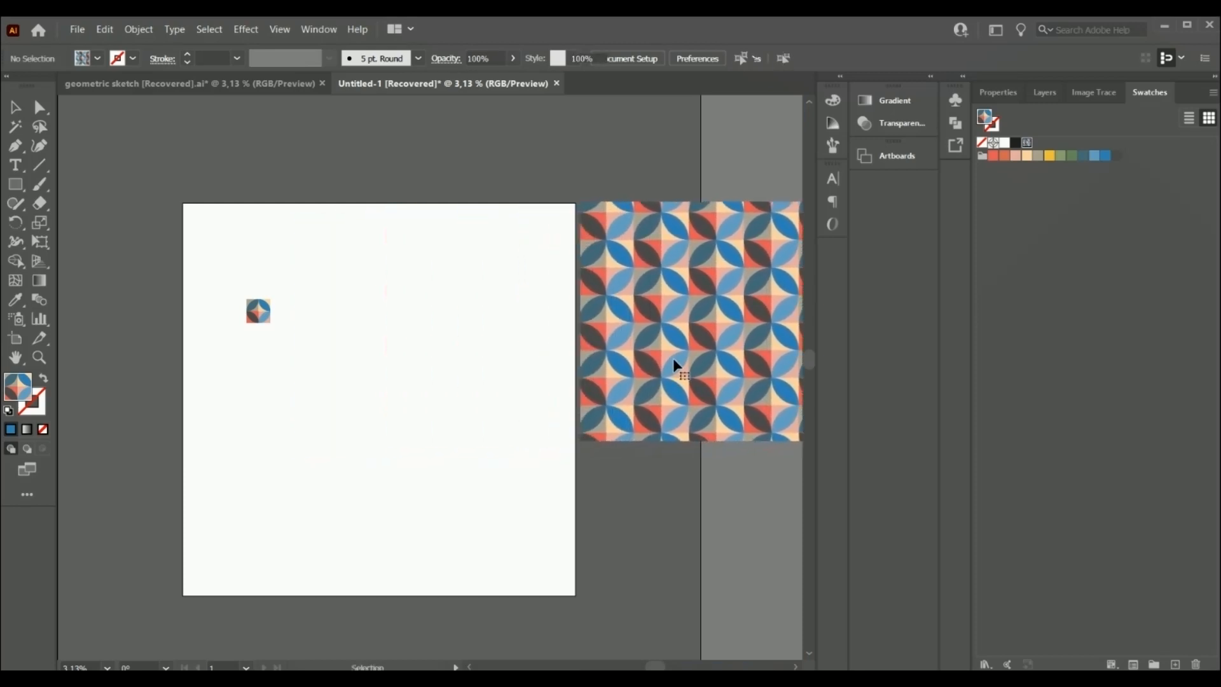
# Create a 5000 x 5000 px rectangle filled with the pattern swatch in the empty area of the artboard
pyautogui.press('m')
pyautogui.click(315, 315)
pyautogui.click(589, 321)
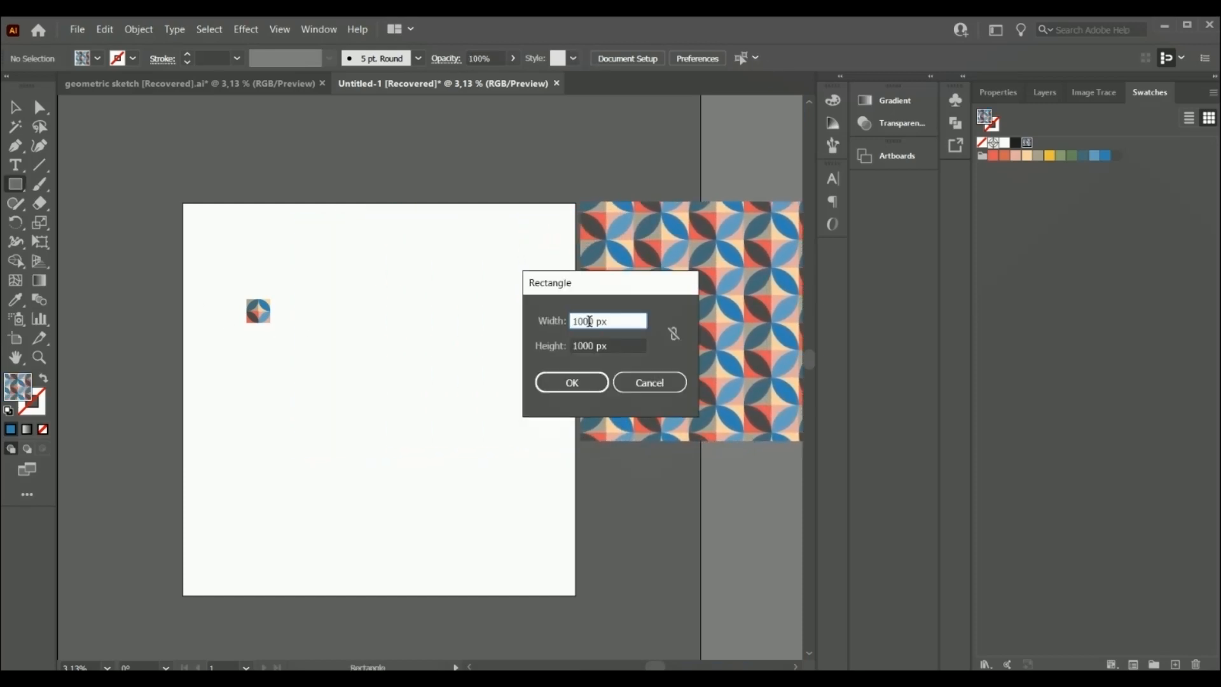
pyautogui.doubleClick(594, 322)
pyautogui.write('5000')
pyautogui.press('Tab')
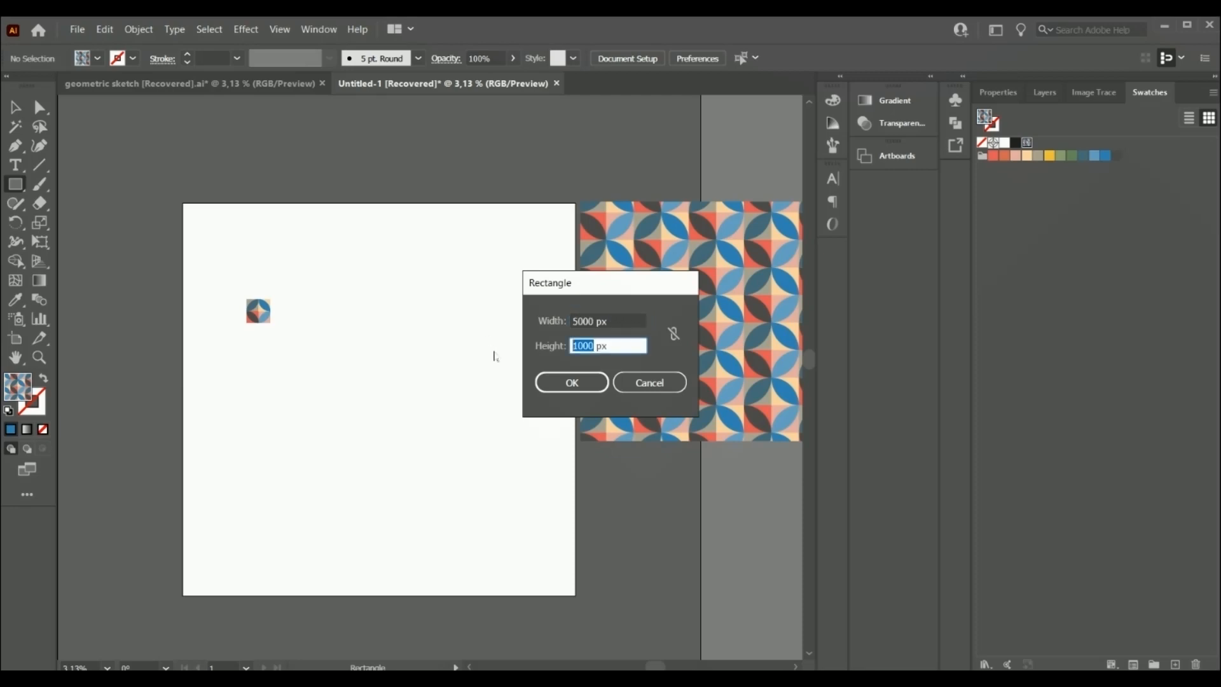
pyautogui.write('5000')
pyautogui.click(593, 382)
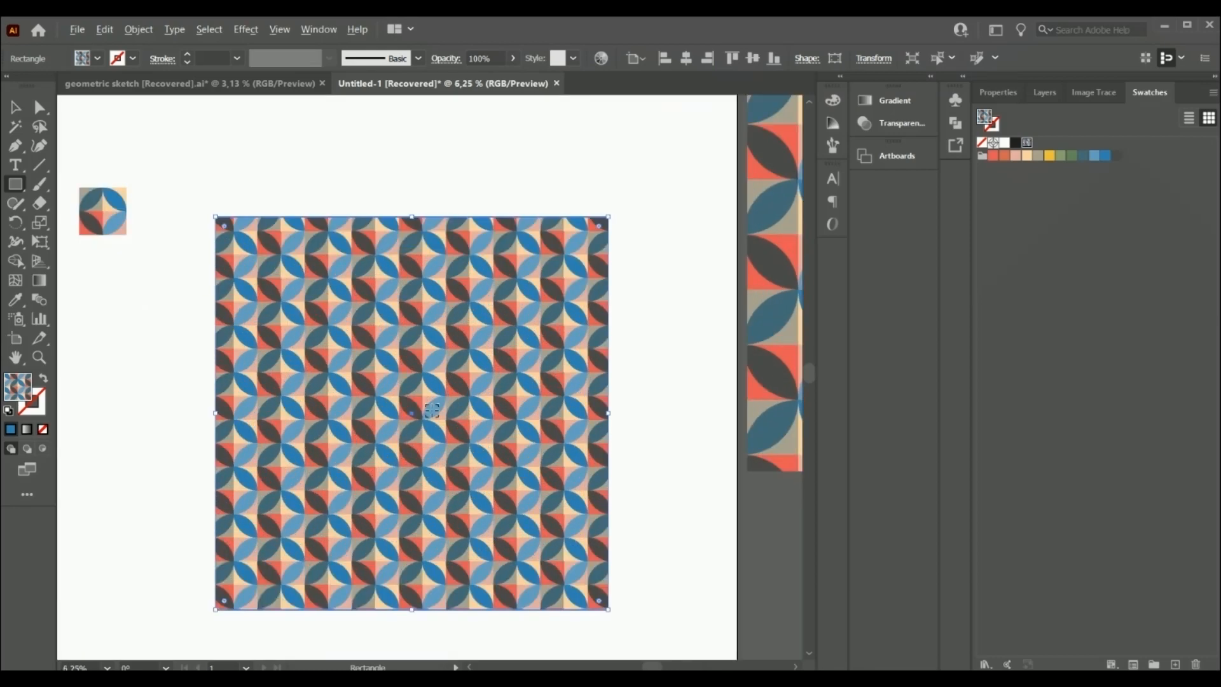
pyautogui.scroll(5, 431, 410)
pyautogui.scroll(1, 431, 410)
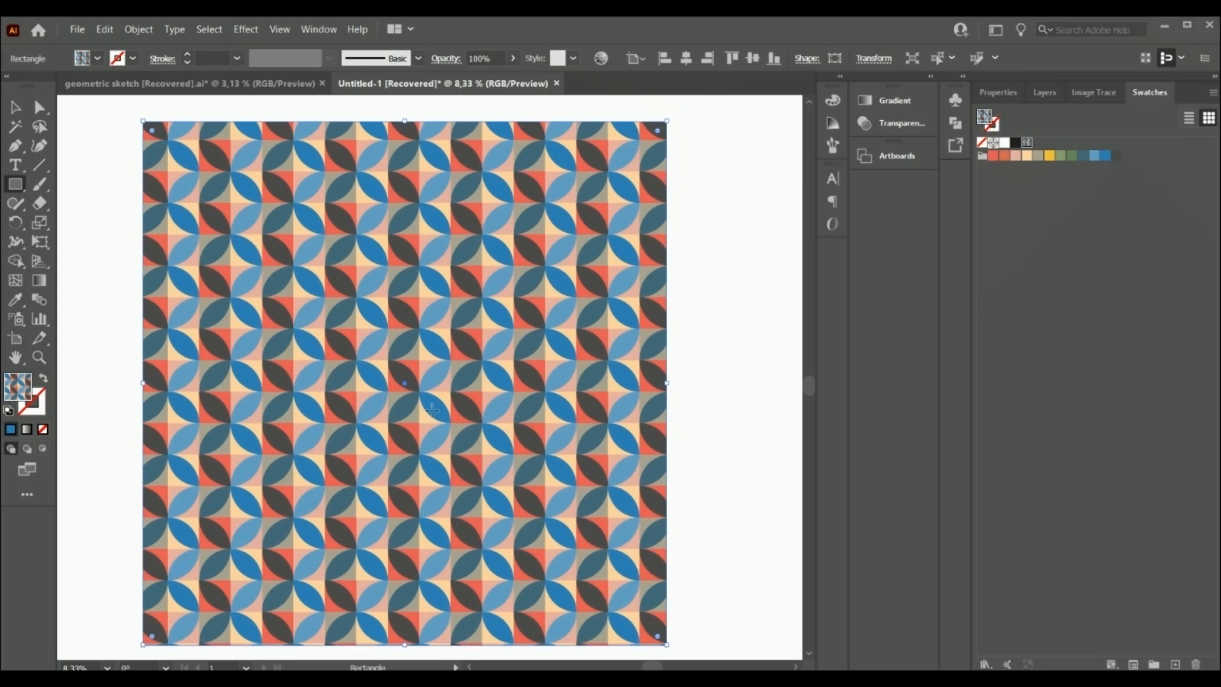
pyautogui.press('v')
pyautogui.click(717, 458)
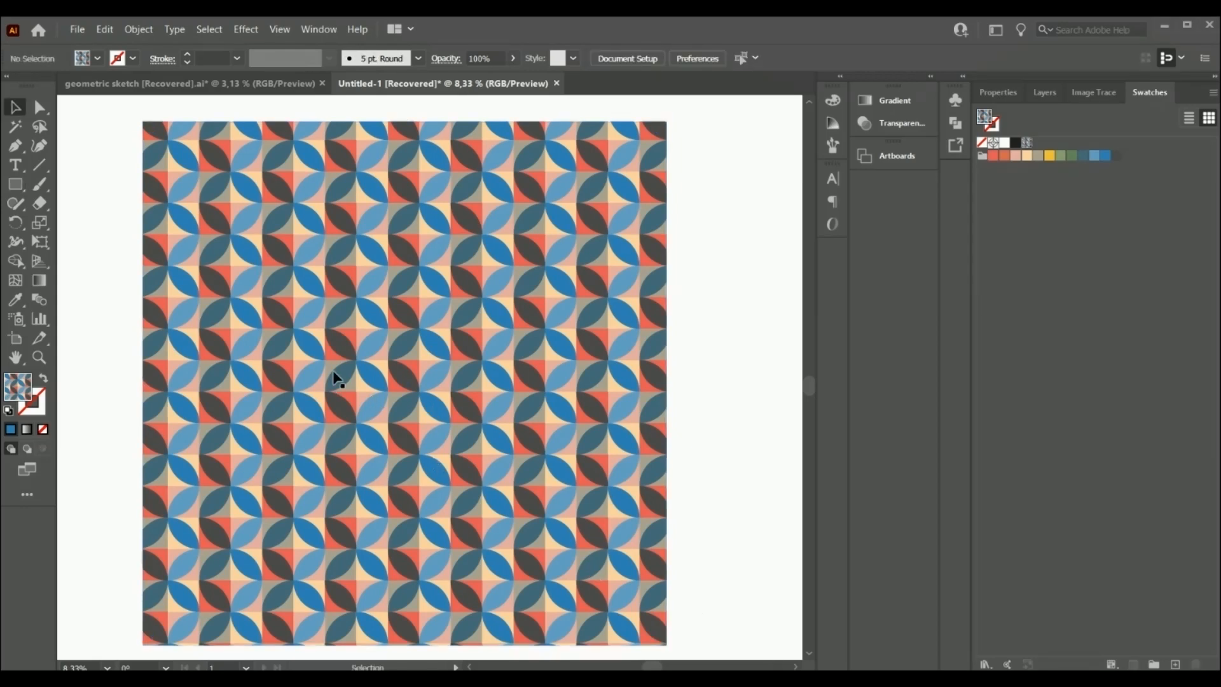
# Start scaling the rectangle with Transform Objects off and Transform Patterns on, at 150%
pyautogui.click(364, 352)
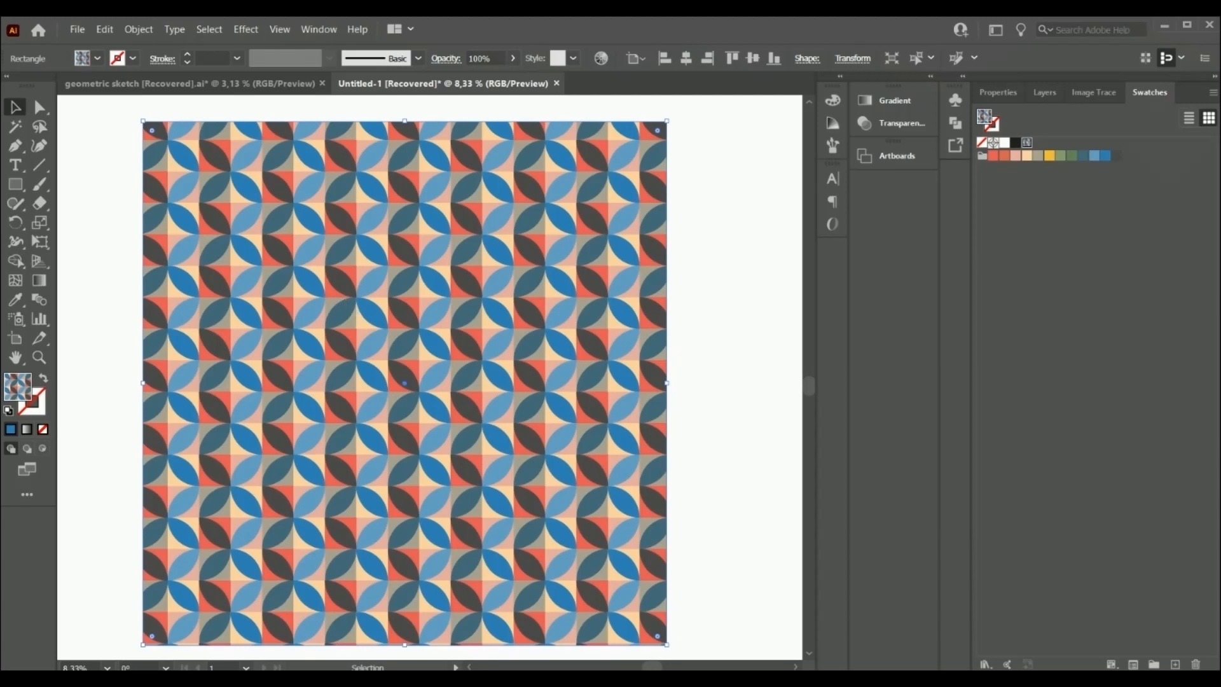
pyautogui.rightClick(496, 527)
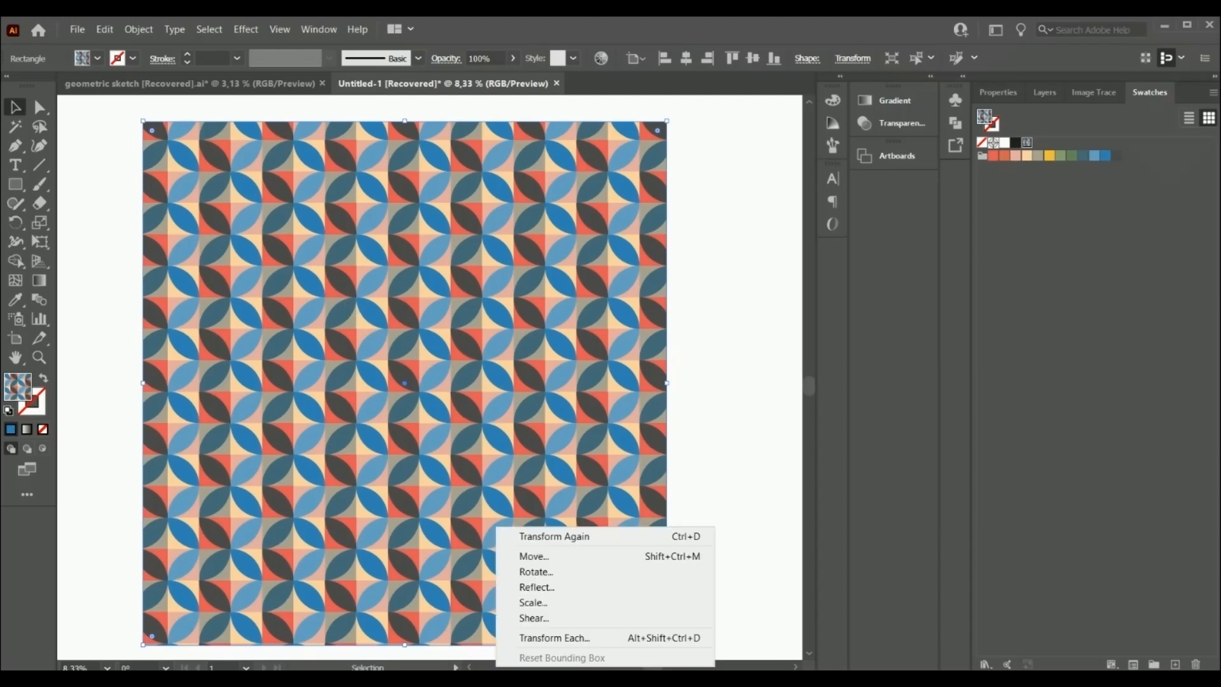
pyautogui.click(564, 609)
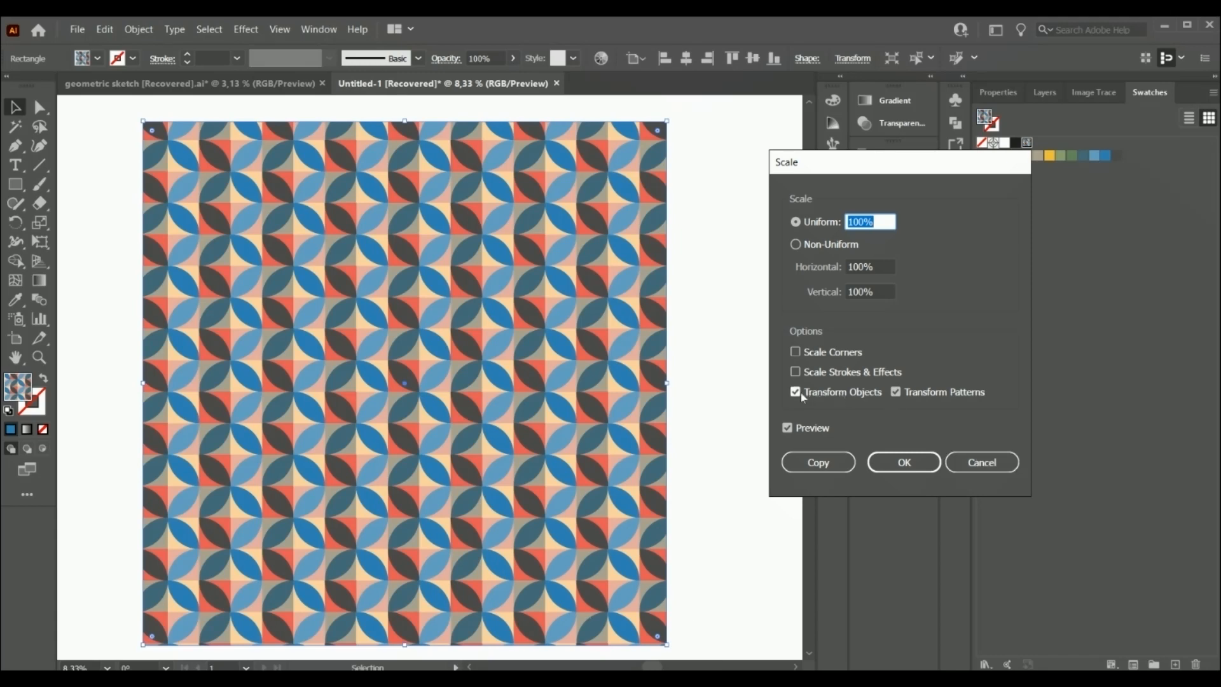
pyautogui.click(794, 391)
pyautogui.doubleClick(854, 217)
pyautogui.write('150')
pyautogui.click(866, 265)
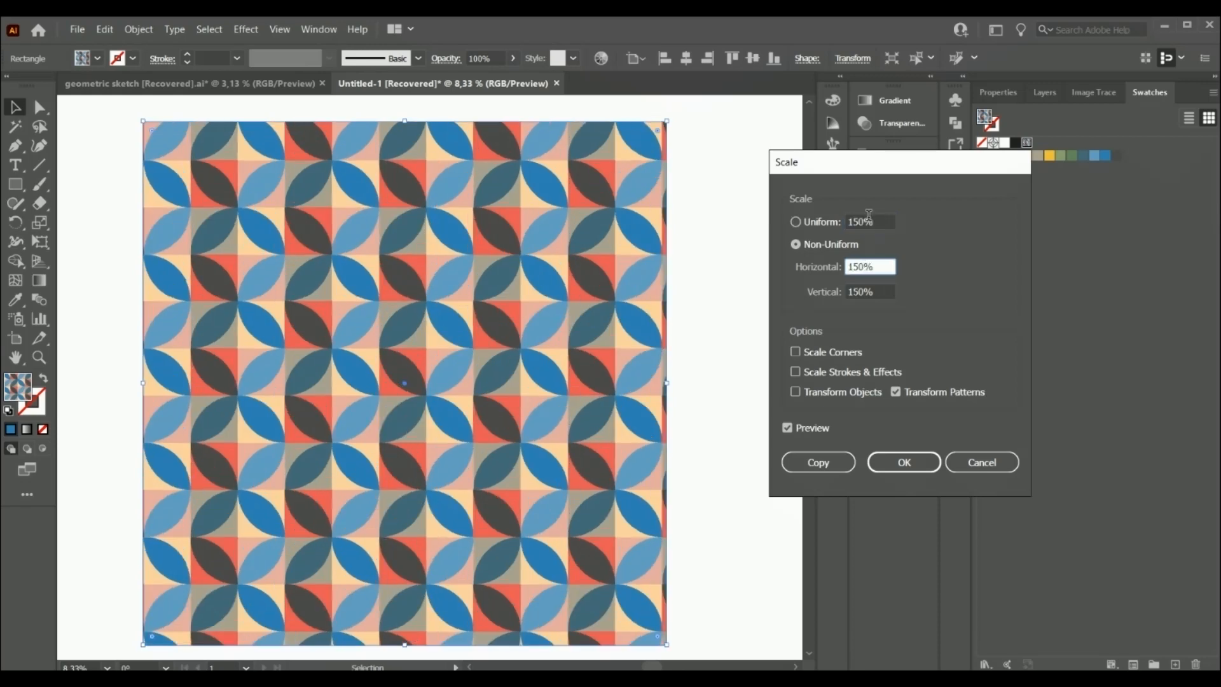
# Lower the pattern's uniform scale to 115%, apply it and deselect the rectangle
pyautogui.click(858, 221)
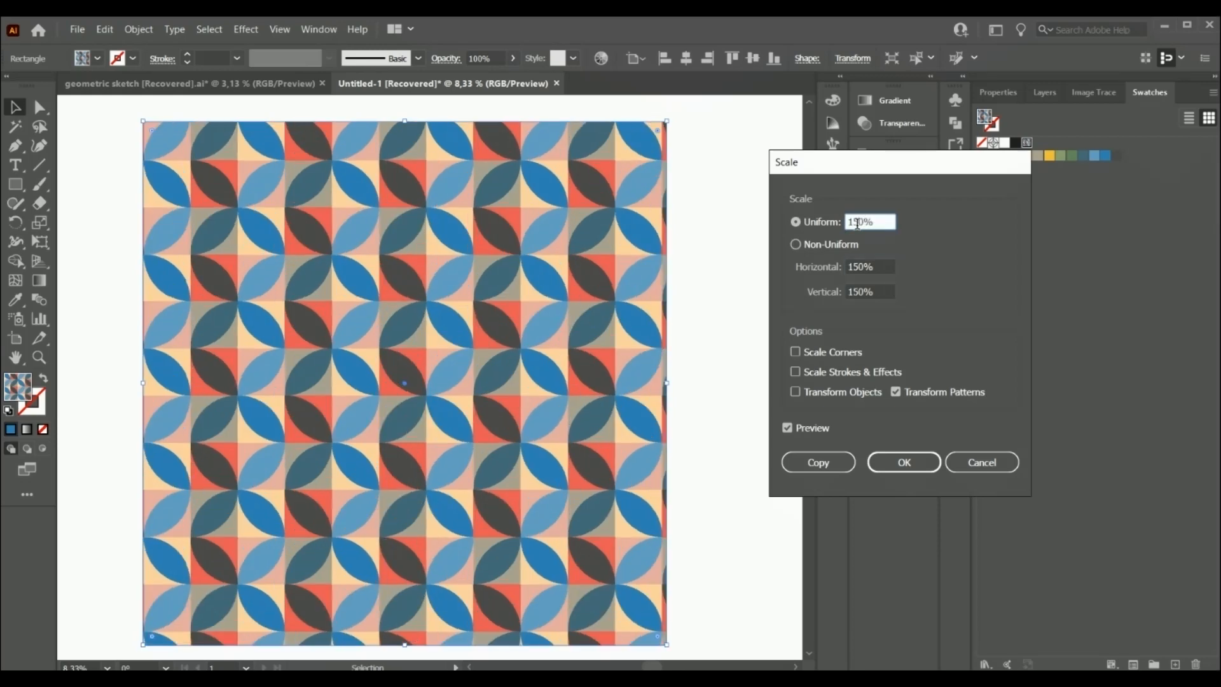
pyautogui.press('Down')
pyautogui.press('Down')
pyautogui.press('Down')
pyautogui.press('Down')
pyautogui.press('Down')
pyautogui.press('Down')
pyautogui.press('Down')
pyautogui.press('Down')
pyautogui.press('Down')
pyautogui.press('Down')
pyautogui.press('Down')
pyautogui.press('Down')
pyautogui.press('Down')
pyautogui.press('Down')
pyautogui.press('Down')
pyautogui.press('Down')
pyautogui.press('Down')
pyautogui.press('Down')
pyautogui.press('Down')
pyautogui.press('Down')
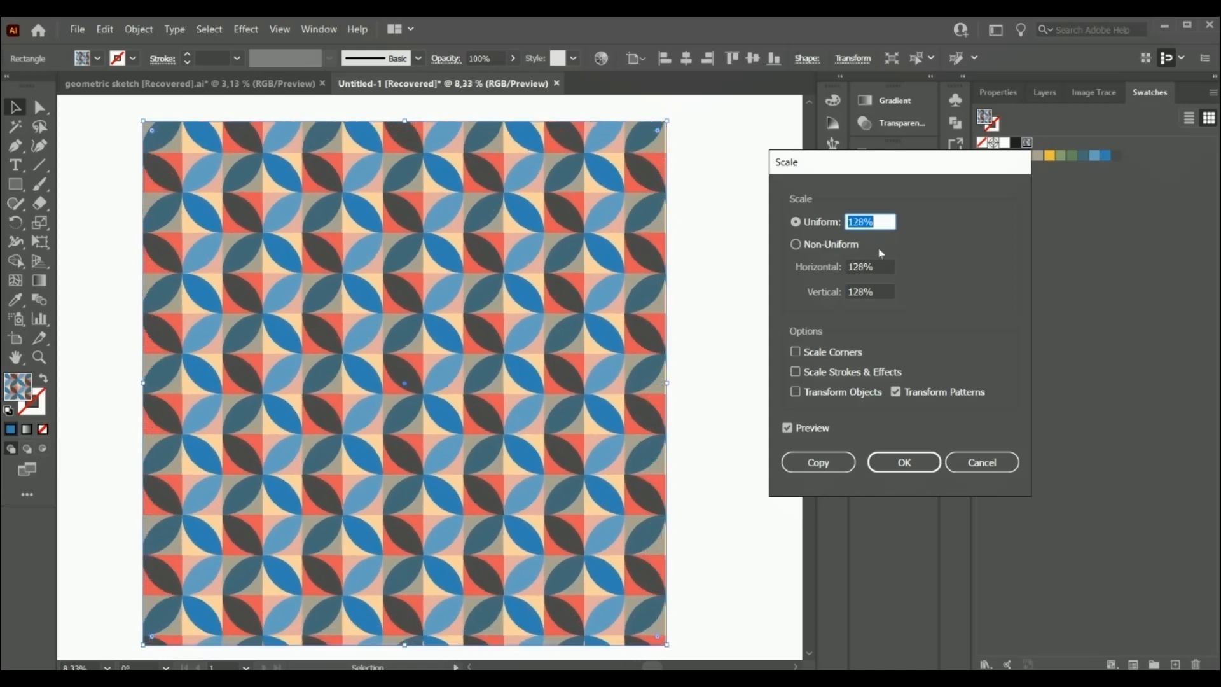
pyautogui.press('Down')
pyautogui.press('Down')
pyautogui.press('Down')
pyautogui.press('Down')
pyautogui.press('Down')
pyautogui.press('Down')
pyautogui.press('Down')
pyautogui.press('Down')
pyautogui.press('Down')
pyautogui.press('Down')
pyautogui.press('Down')
pyautogui.press('Down')
pyautogui.press('Down')
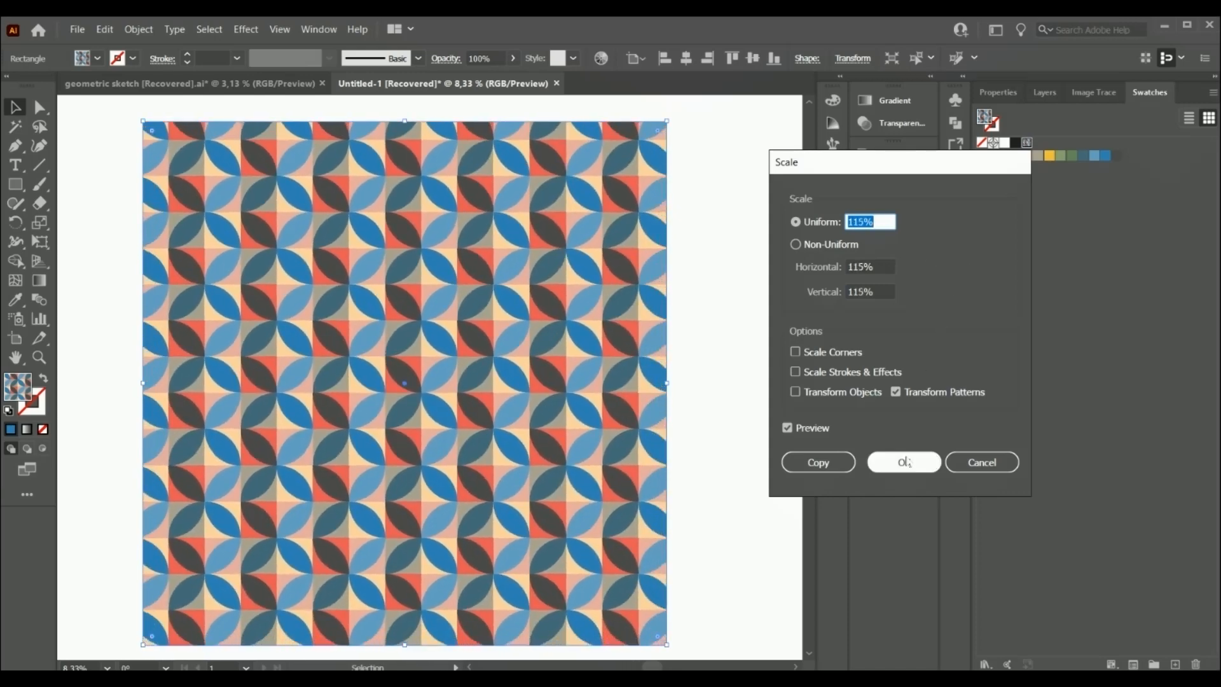
pyautogui.click(904, 462)
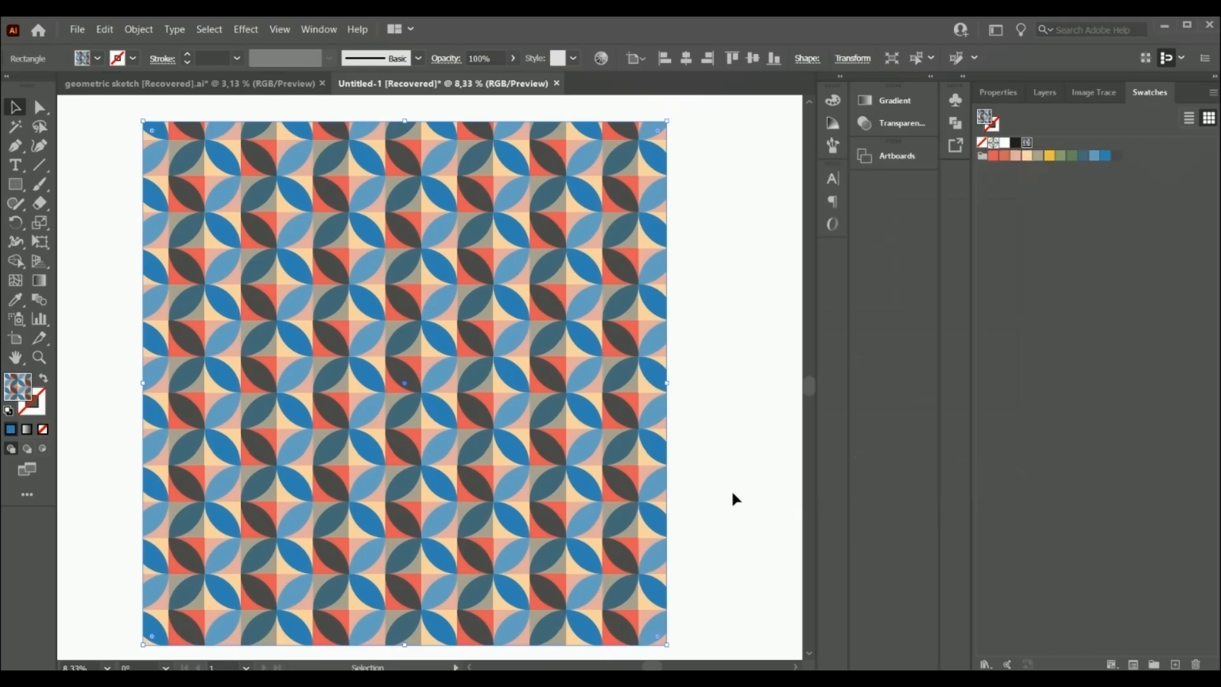
pyautogui.click(712, 501)
# Try shifting only the pattern horizontally inside the rectangle with Move, previewing offsets between 7263 and 7342 px, and discard the change
pyautogui.click(414, 327)
pyautogui.rightClick(560, 552)
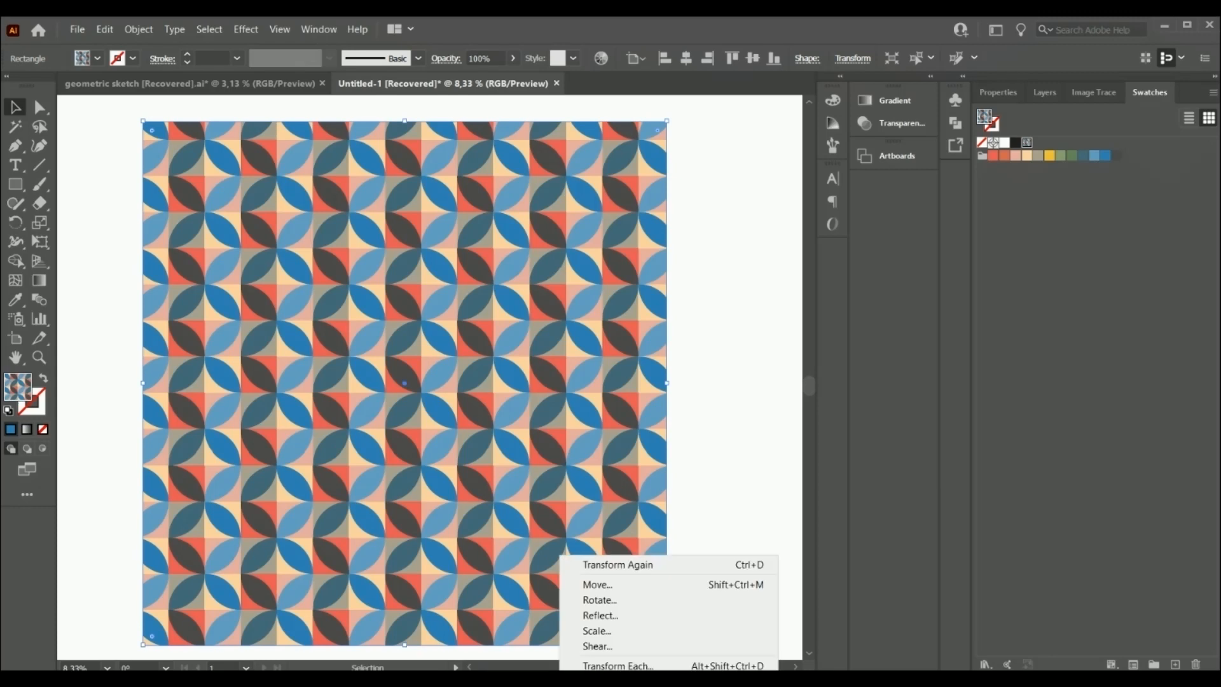
pyautogui.click(611, 581)
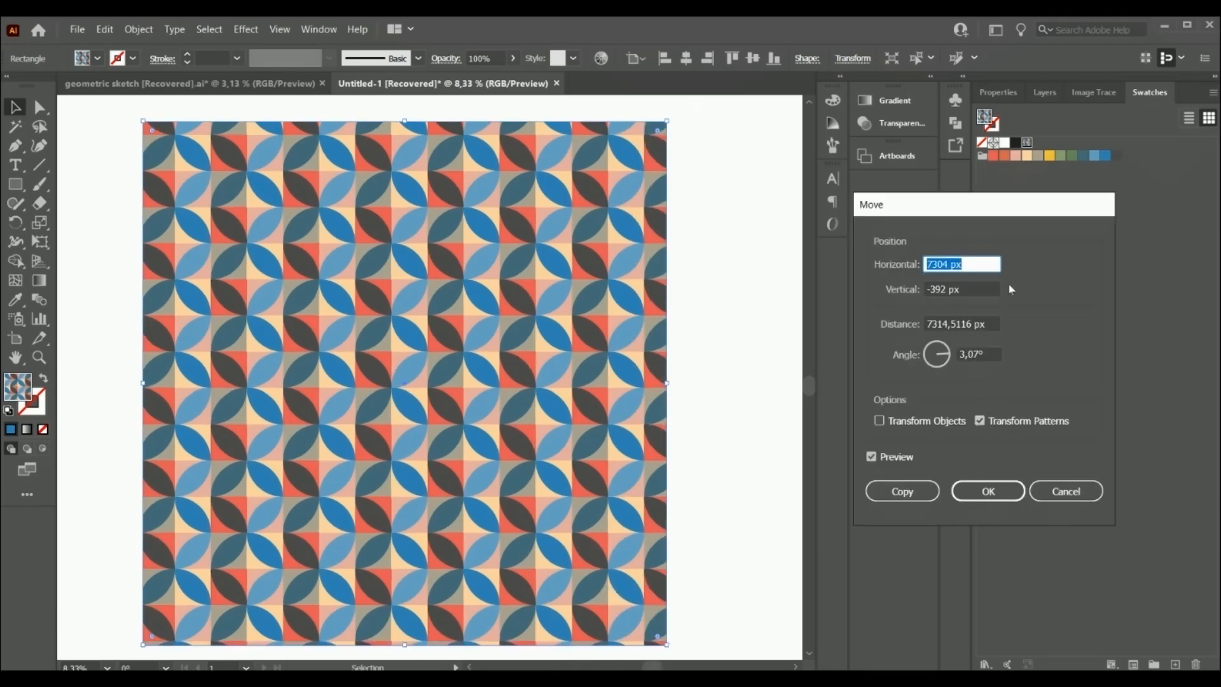
pyautogui.press('End')
pyautogui.press('Up')
pyautogui.press('Up')
pyautogui.press('Up')
pyautogui.press('Up')
pyautogui.press('Up')
pyautogui.press('Up')
pyautogui.press('Up')
pyautogui.press('Up')
pyautogui.press('Up')
pyautogui.press('Up')
pyautogui.press('Up')
pyautogui.press('Up')
pyautogui.press('Up')
pyautogui.press('Up')
pyautogui.press('Up')
pyautogui.press('Up')
pyautogui.press('Up')
pyautogui.press('Up')
pyautogui.press('Up')
pyautogui.press('Up')
pyautogui.press('Up')
pyautogui.press('Up')
pyautogui.press('Up')
pyautogui.press('Up')
pyautogui.press('Up')
pyautogui.press('Up')
pyautogui.press('Up')
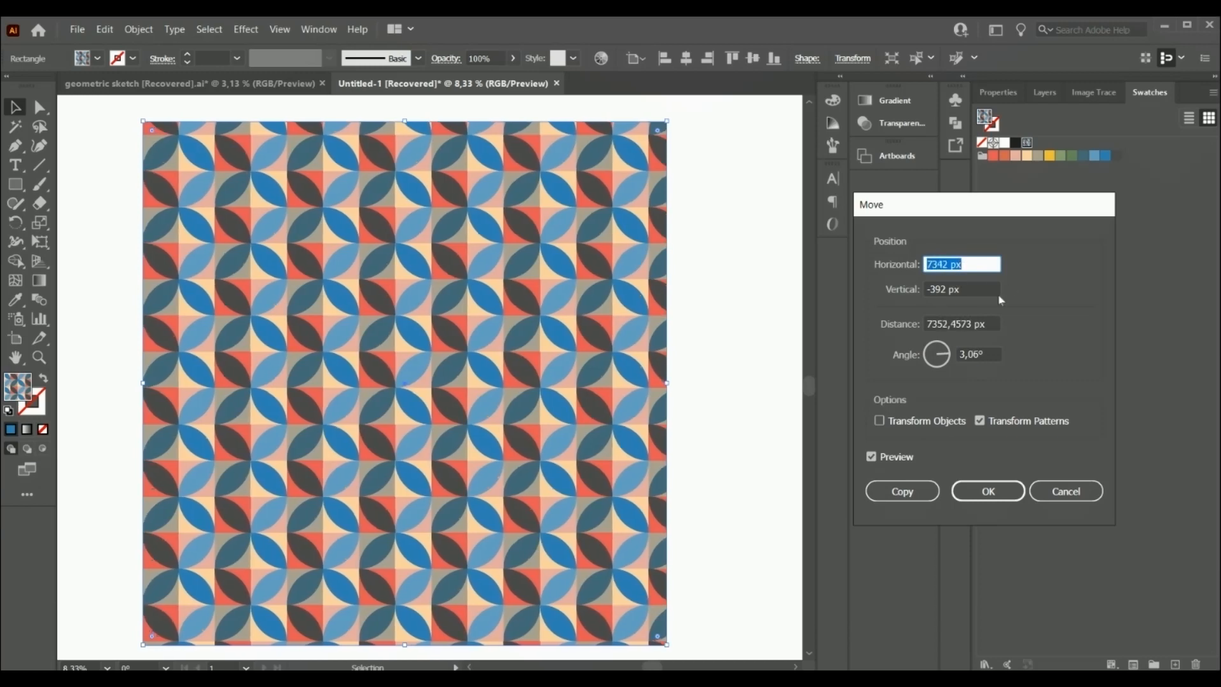
pyautogui.press('Down')
pyautogui.press('Down')
pyautogui.press('Down')
pyautogui.press('Down')
pyautogui.press('Down')
pyautogui.press('Down')
pyautogui.press('Down')
pyautogui.press('Down')
pyautogui.press('Down')
pyautogui.press('Down')
pyautogui.press('Down')
pyautogui.press('Down')
pyautogui.press('Down')
pyautogui.press('Down')
pyautogui.press('Down')
pyautogui.press('Down')
pyautogui.press('Down')
pyautogui.press('Down')
pyautogui.press('Down')
pyautogui.press('Down')
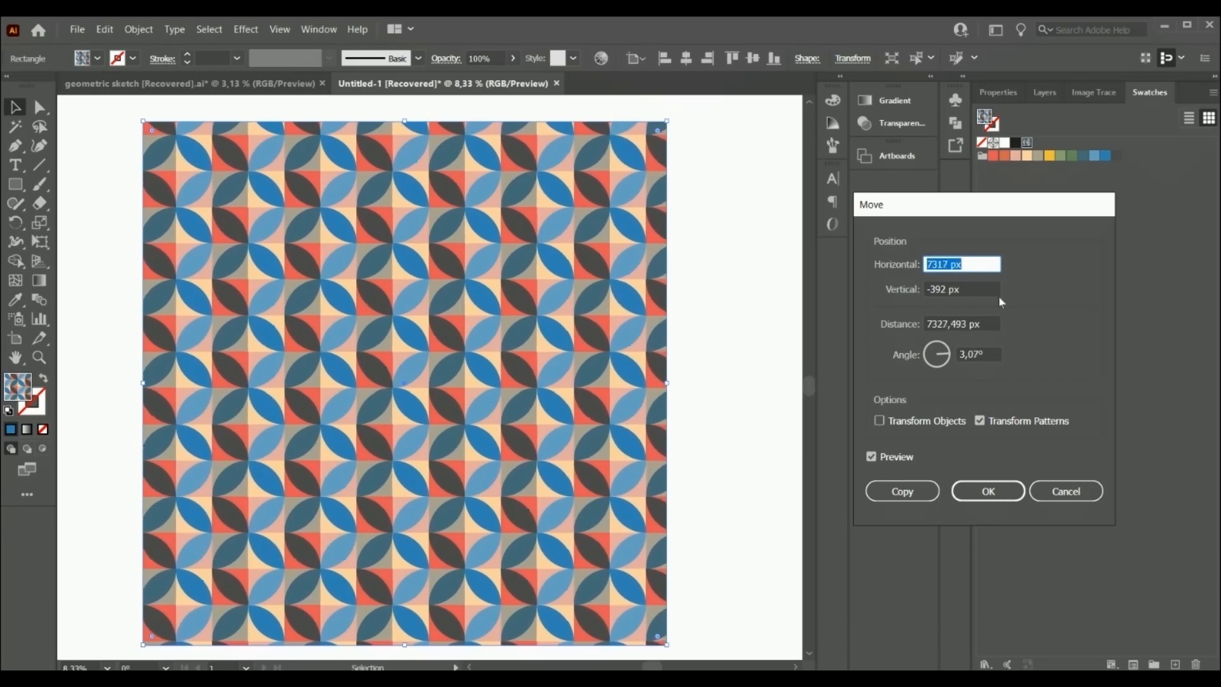
pyautogui.press('Down')
pyautogui.press('Down')
pyautogui.press('Down')
pyautogui.press('Down')
pyautogui.press('Down')
pyautogui.press('Down')
pyautogui.press('Down')
pyautogui.press('Down')
pyautogui.press('Down')
pyautogui.press('Down')
pyautogui.press('Down')
pyautogui.press('Down')
pyautogui.press('Down')
pyautogui.press('Down')
pyautogui.press('Down')
pyautogui.press('Down')
pyautogui.press('Down')
pyautogui.press('Down')
pyautogui.press('Down')
pyautogui.press('Down')
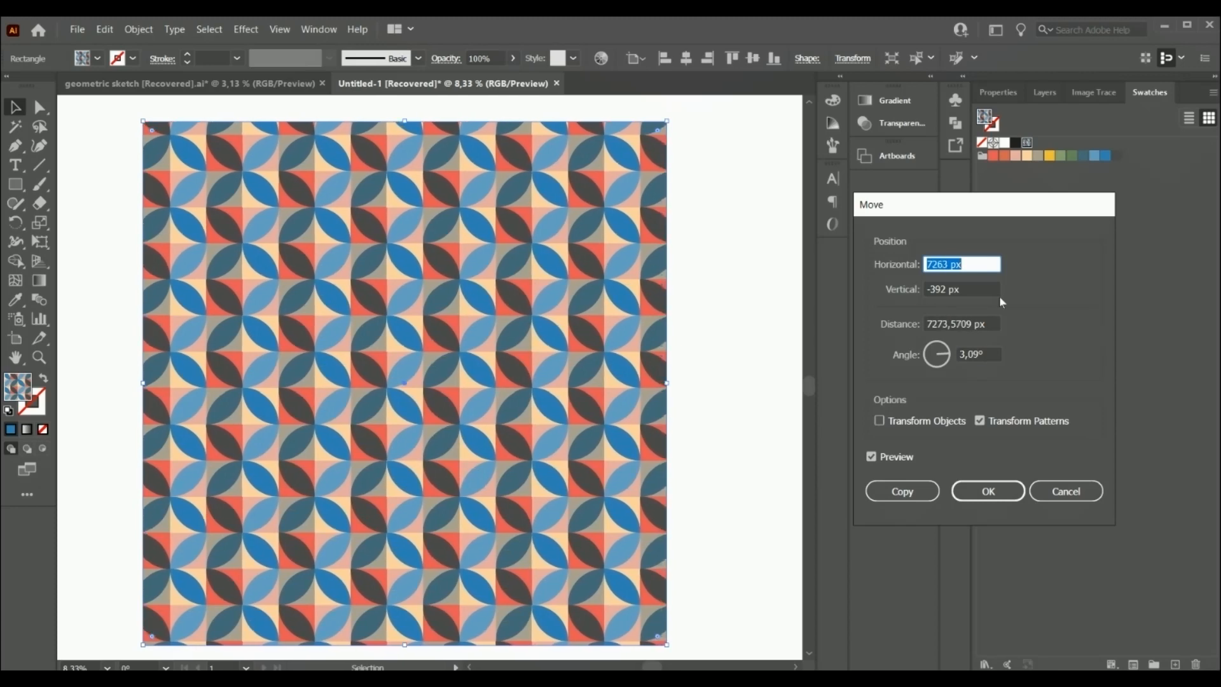
pyautogui.press('Up')
pyautogui.press('Up')
pyautogui.press('Up')
pyautogui.press('Up')
pyautogui.press('Up')
pyautogui.press('Up')
pyautogui.press('Up')
pyautogui.press('Up')
pyautogui.press('Up')
pyautogui.press('Up')
pyautogui.press('Up')
pyautogui.press('Up')
pyautogui.press('Up')
pyautogui.press('Up')
pyautogui.press('Up')
pyautogui.press('Up')
pyautogui.press('Up')
pyautogui.press('Up')
pyautogui.press('Up')
pyautogui.press('Up')
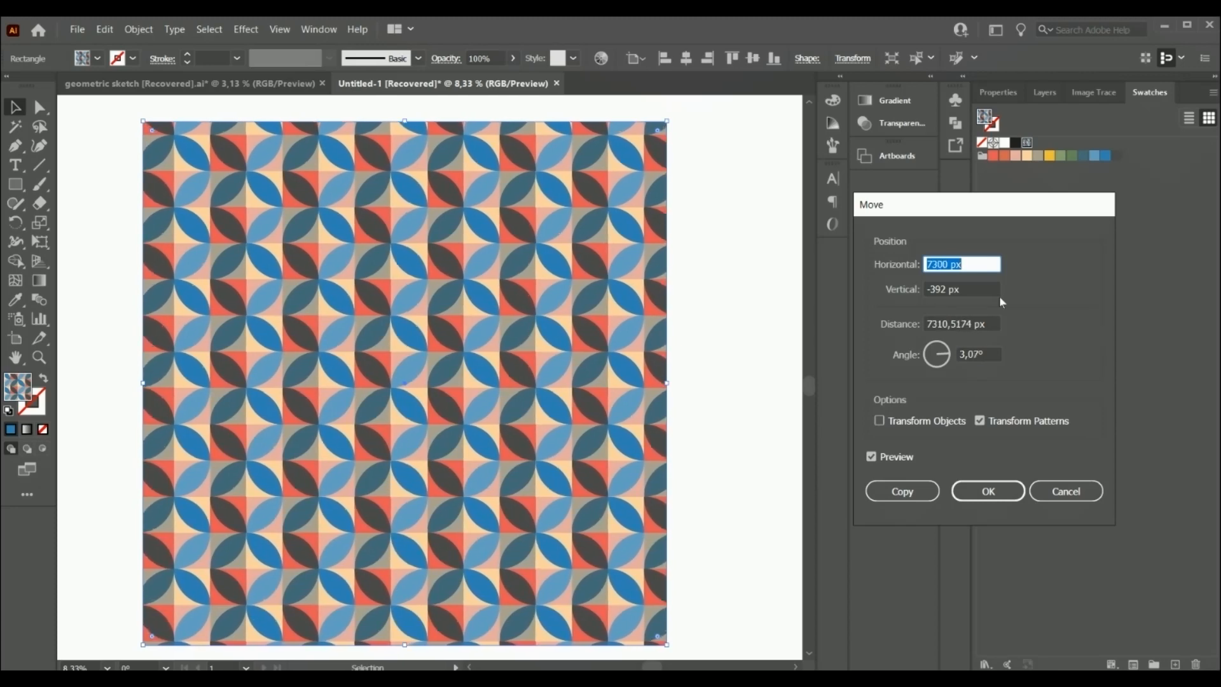
pyautogui.click(1062, 493)
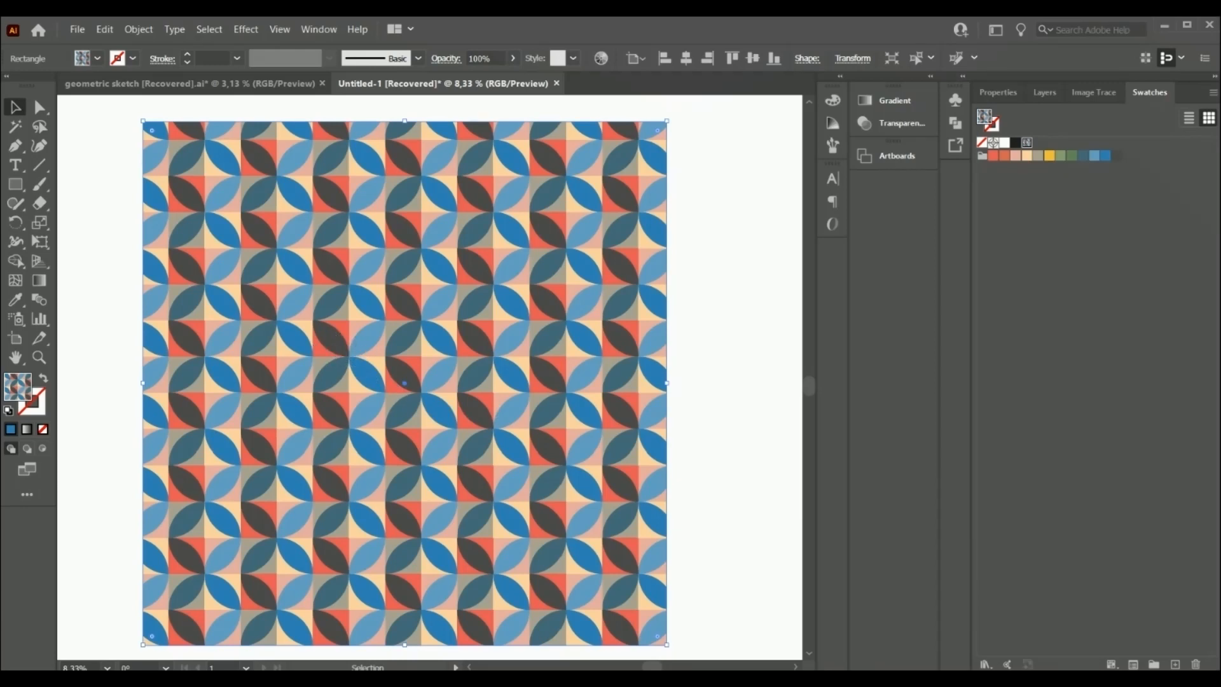
# Collect the patterned rectangle for export as a single asset, name it "pattern 1 example", and select it among the assets
pyautogui.rightClick(504, 629)
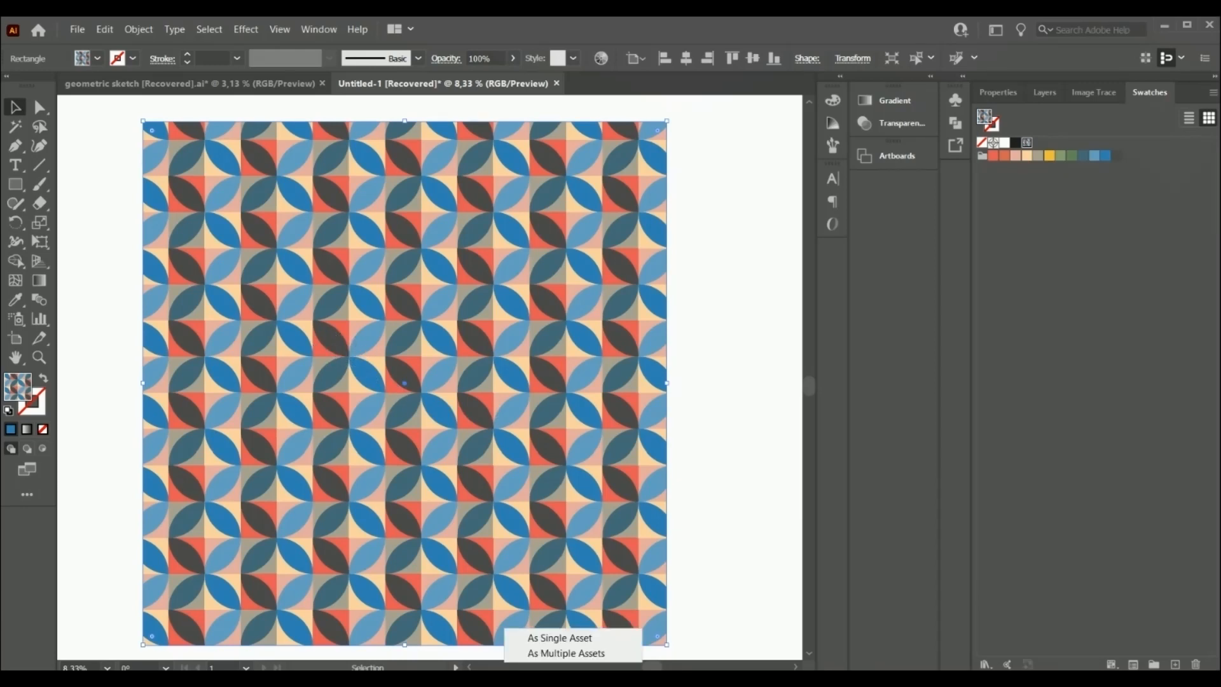
pyautogui.click(528, 637)
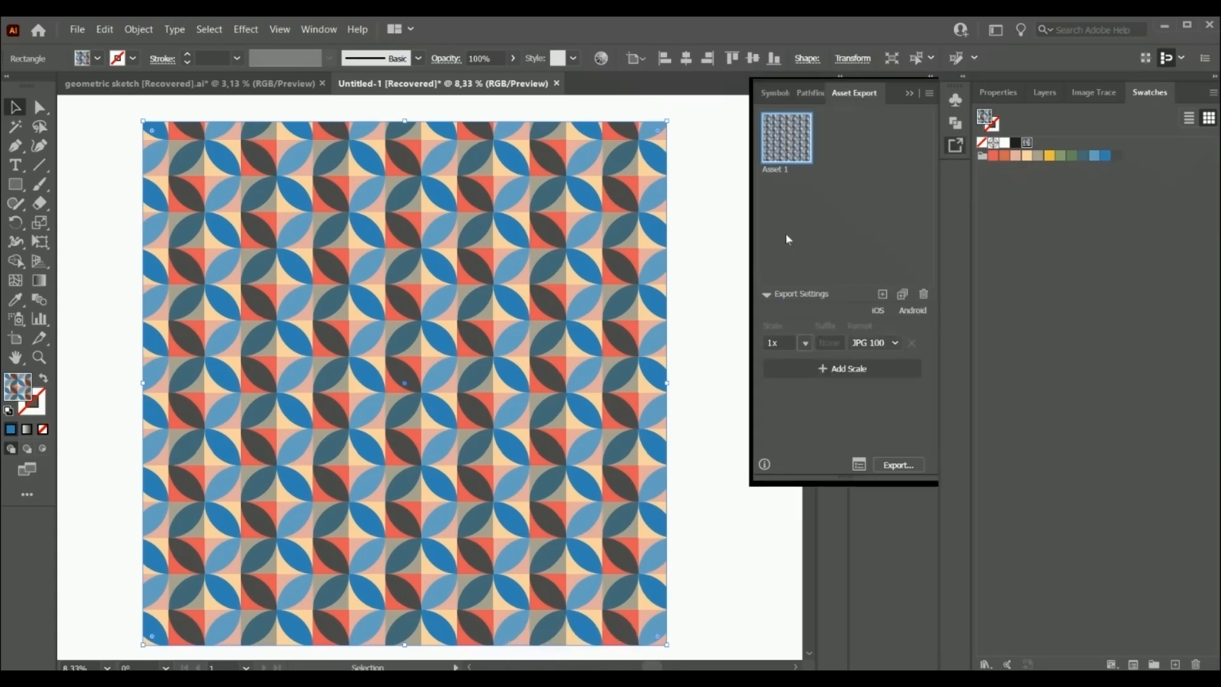
pyautogui.doubleClick(776, 170)
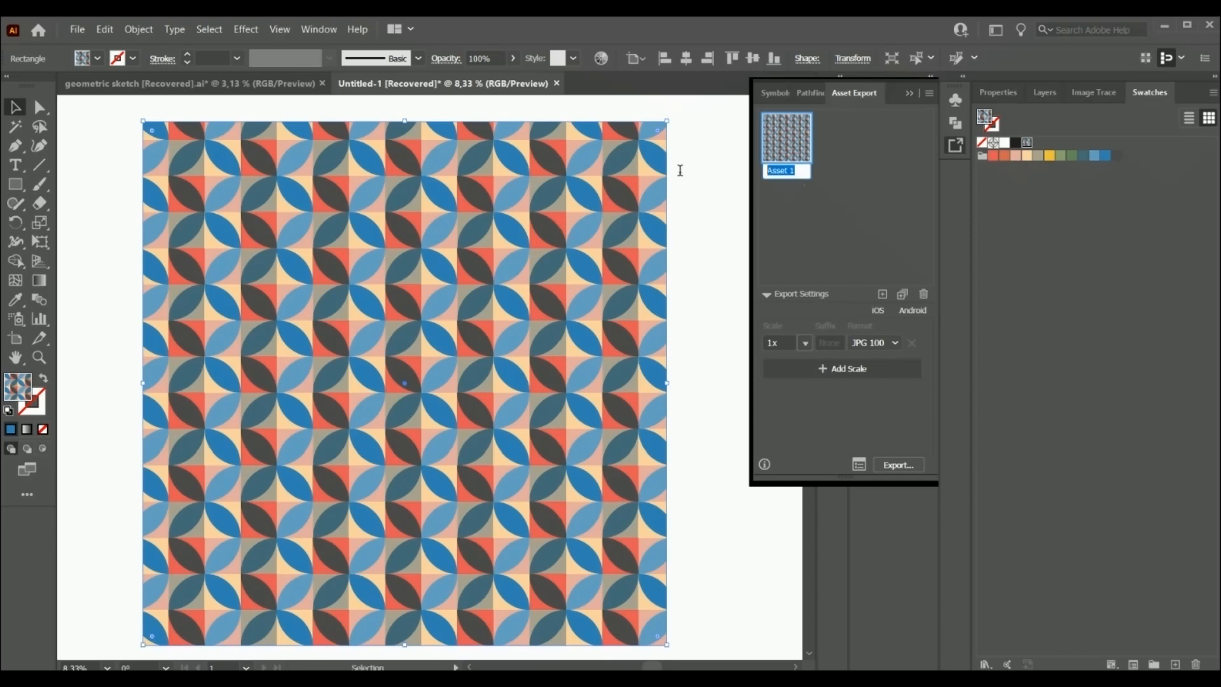
pyautogui.write('pattern 1')
pyautogui.write(' example')
pyautogui.click(845, 272)
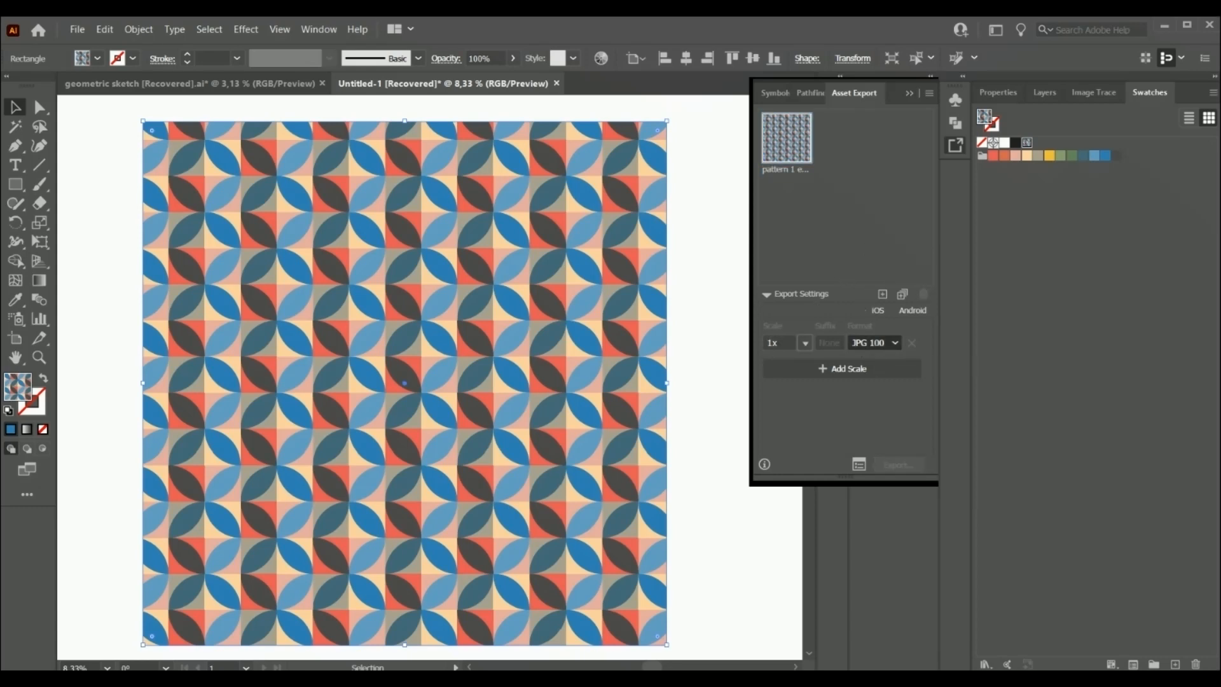
pyautogui.click(791, 144)
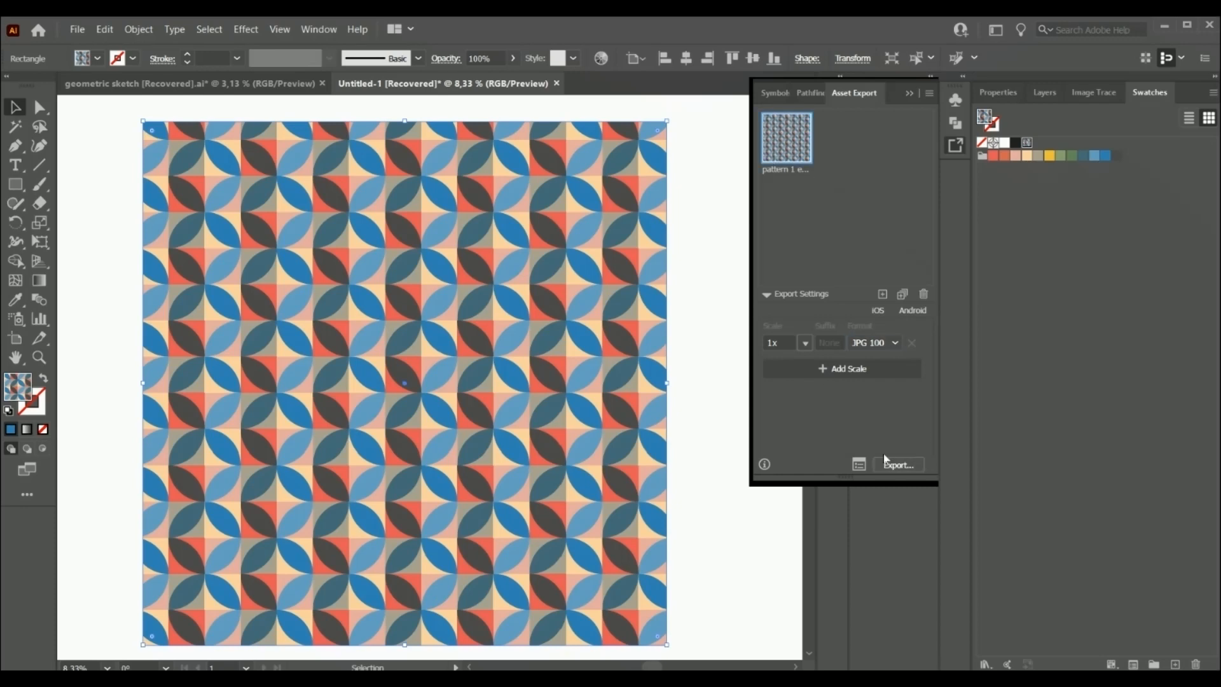
# Collect the complete four-tile leaf block for export as a single asset
pyautogui.click(685, 247)
pyautogui.hscroll(-5, 200, 279)
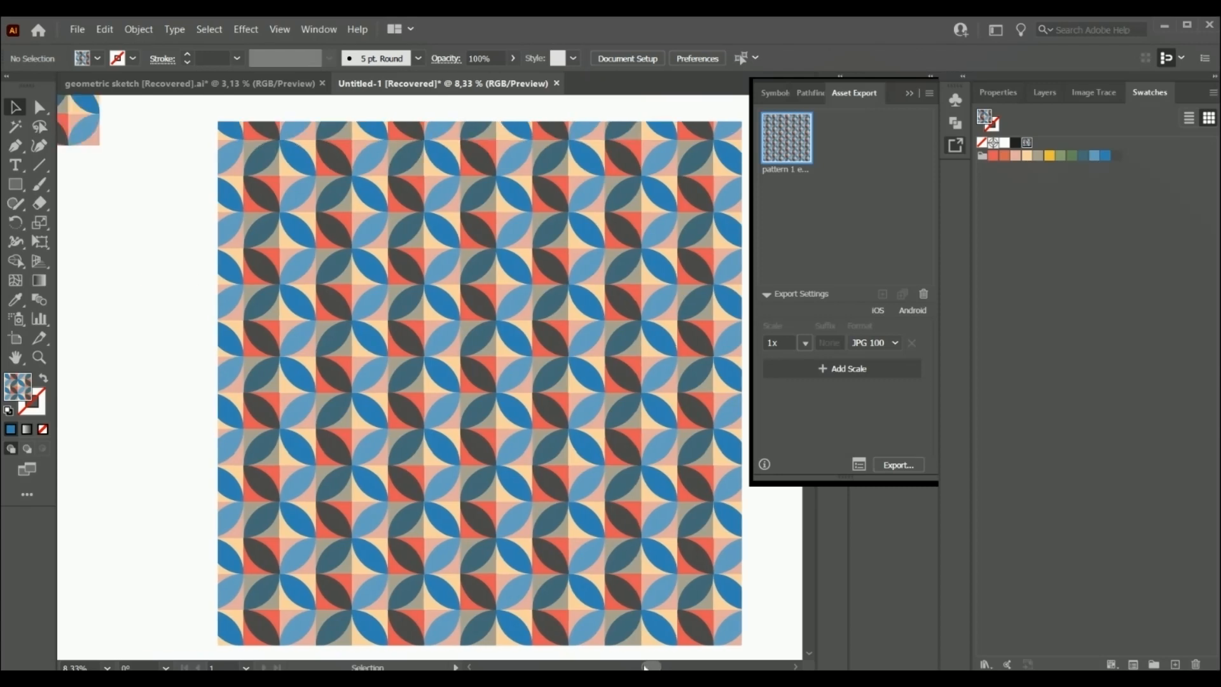
pyautogui.scroll(2, 199, 279)
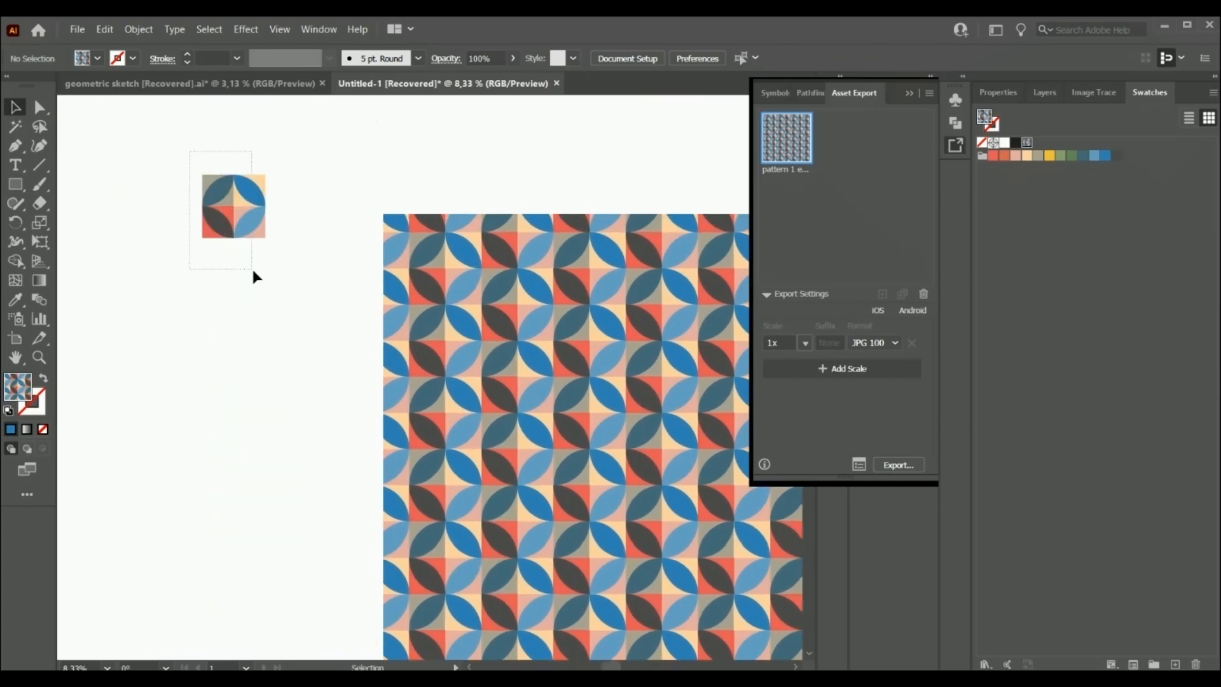
pyautogui.click(263, 234)
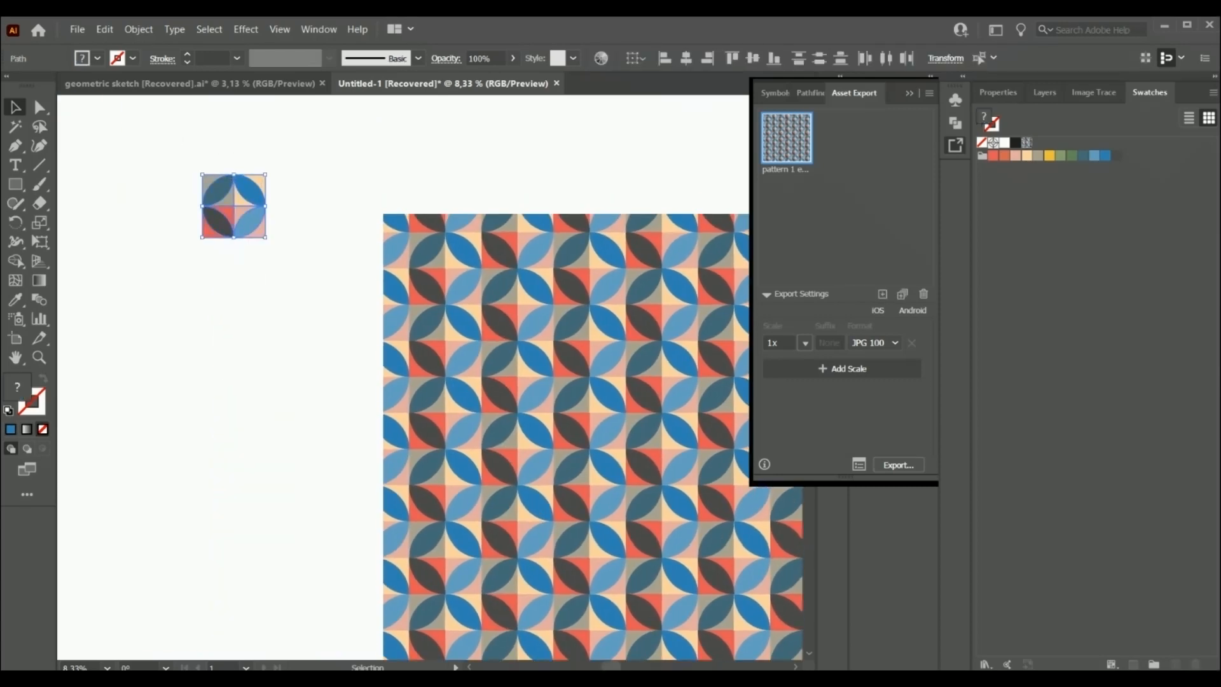
pyautogui.click(435, 478)
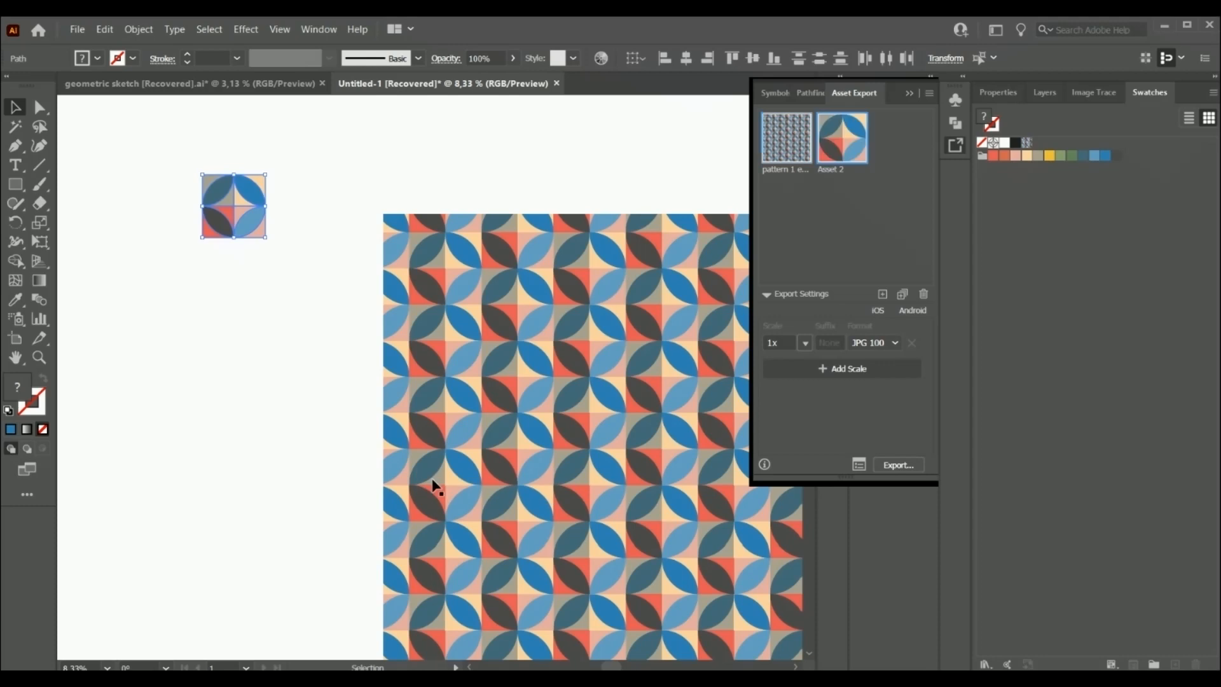
# Rename the tile block's export asset as "pattern 1 tile" and collapse the asset export settings
pyautogui.click(809, 215)
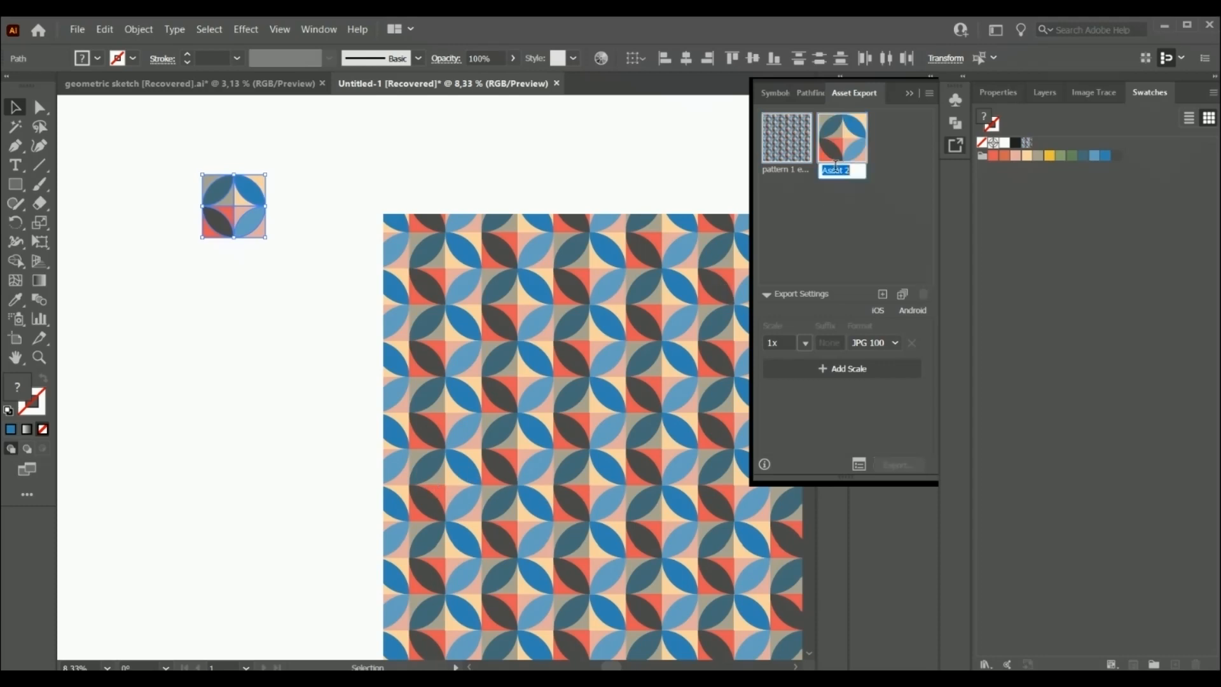
pyautogui.write('pa')
pyautogui.write('ttern 1')
pyautogui.write(' tile')
pyautogui.click(796, 249)
pyautogui.click(910, 94)
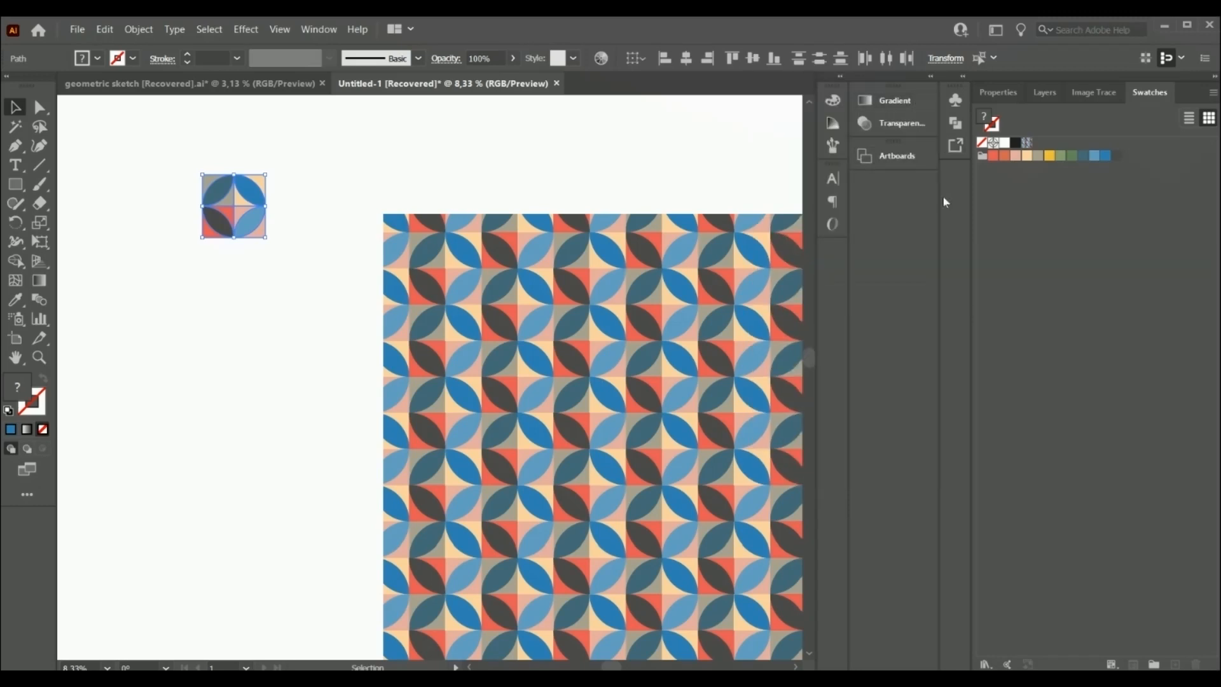
# Open the swatch library options that include saving the current swatches
pyautogui.click(984, 663)
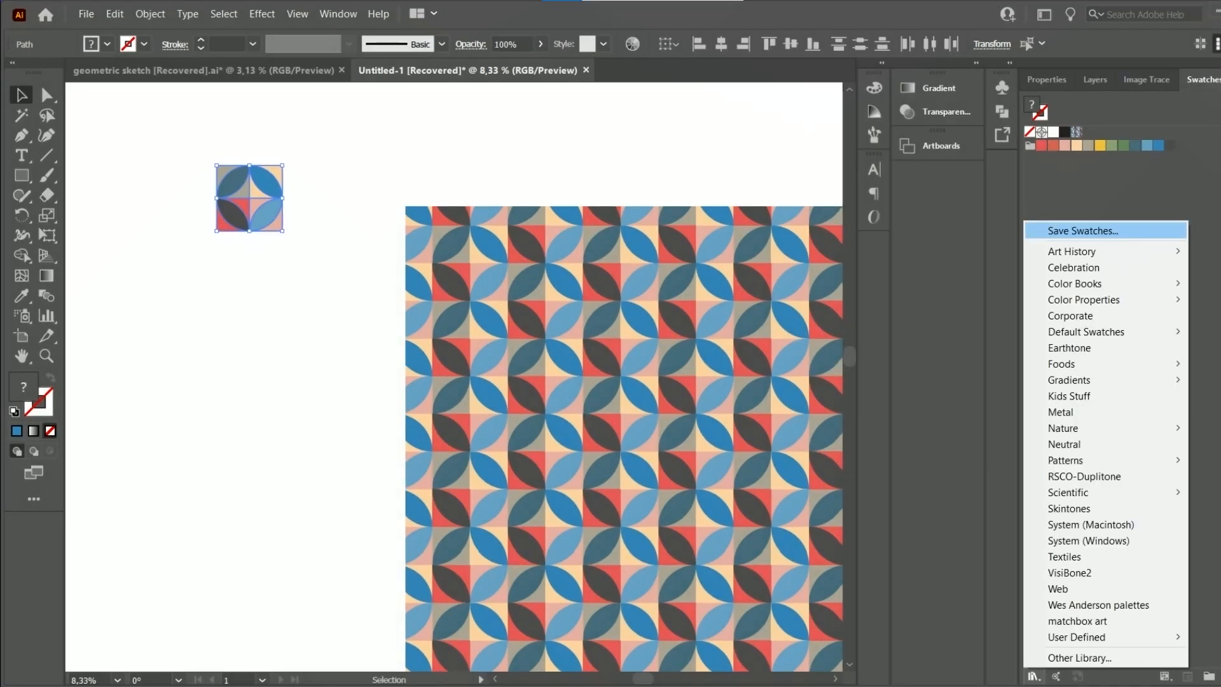